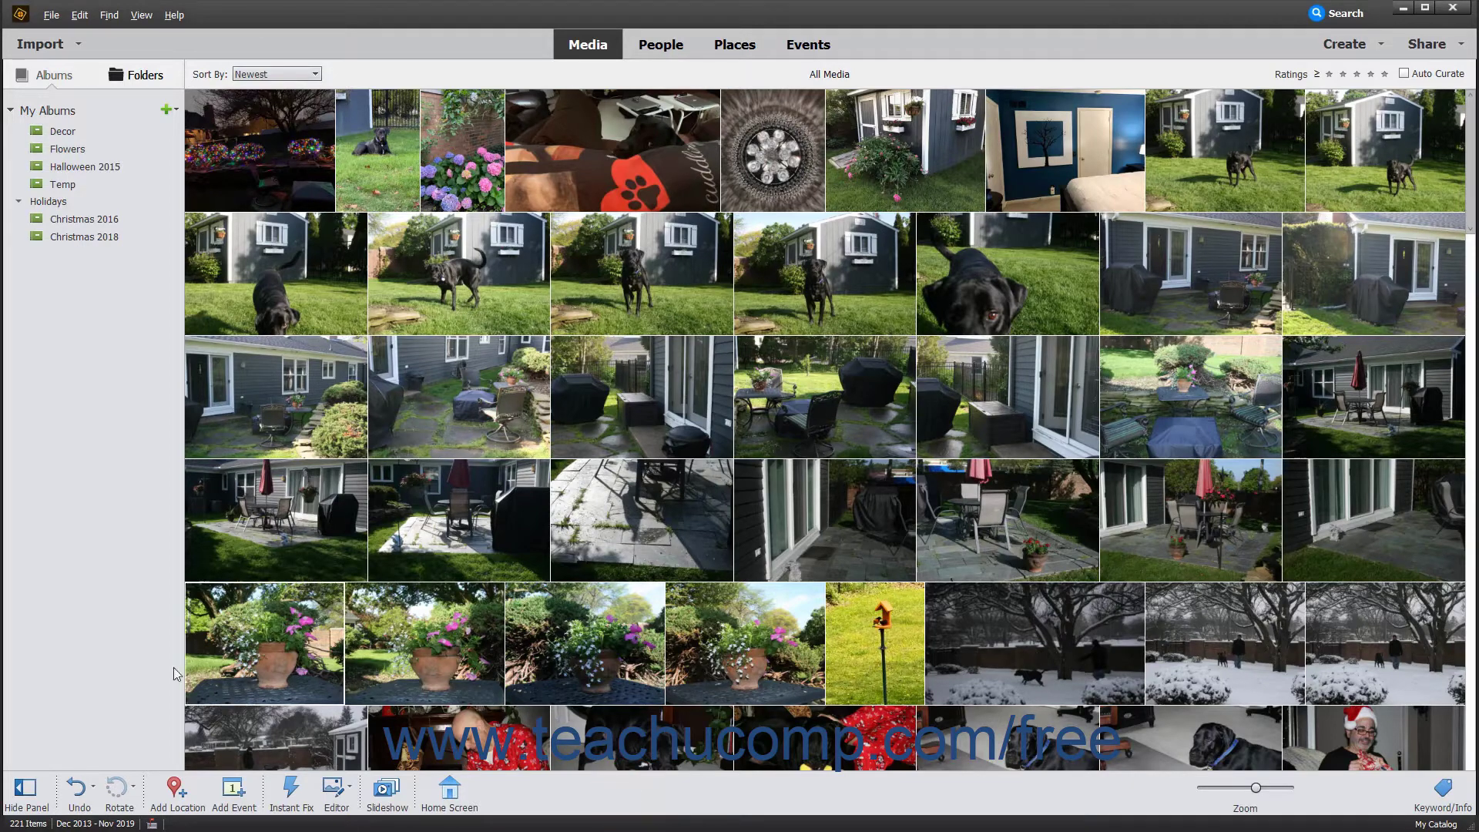
Hide and restore the Albums panel, then undo Make Hidden to bring the catalog back to 222 items.
left_click(94, 501)
left_click(24, 789)
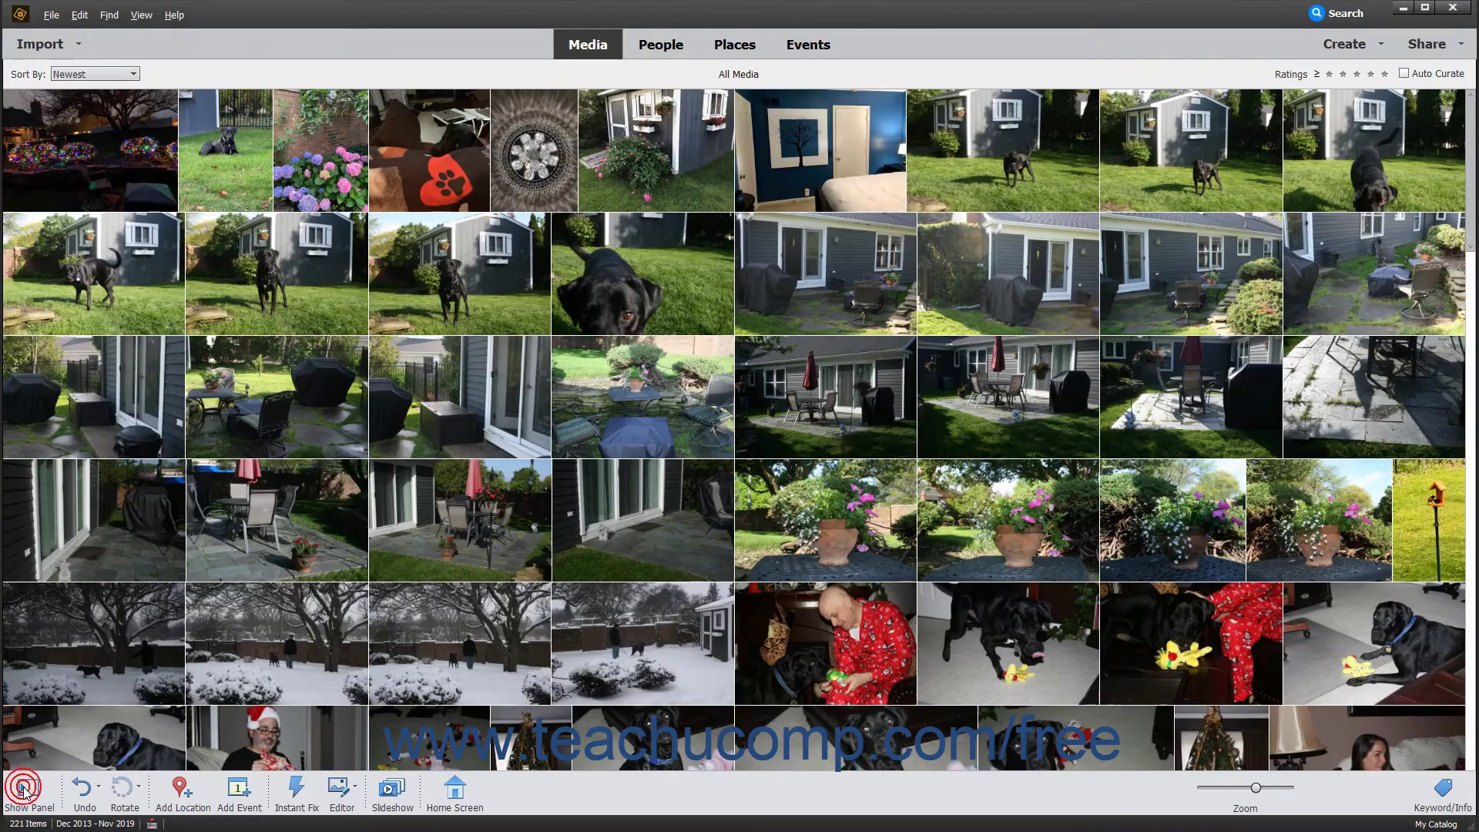
left_click(24, 788)
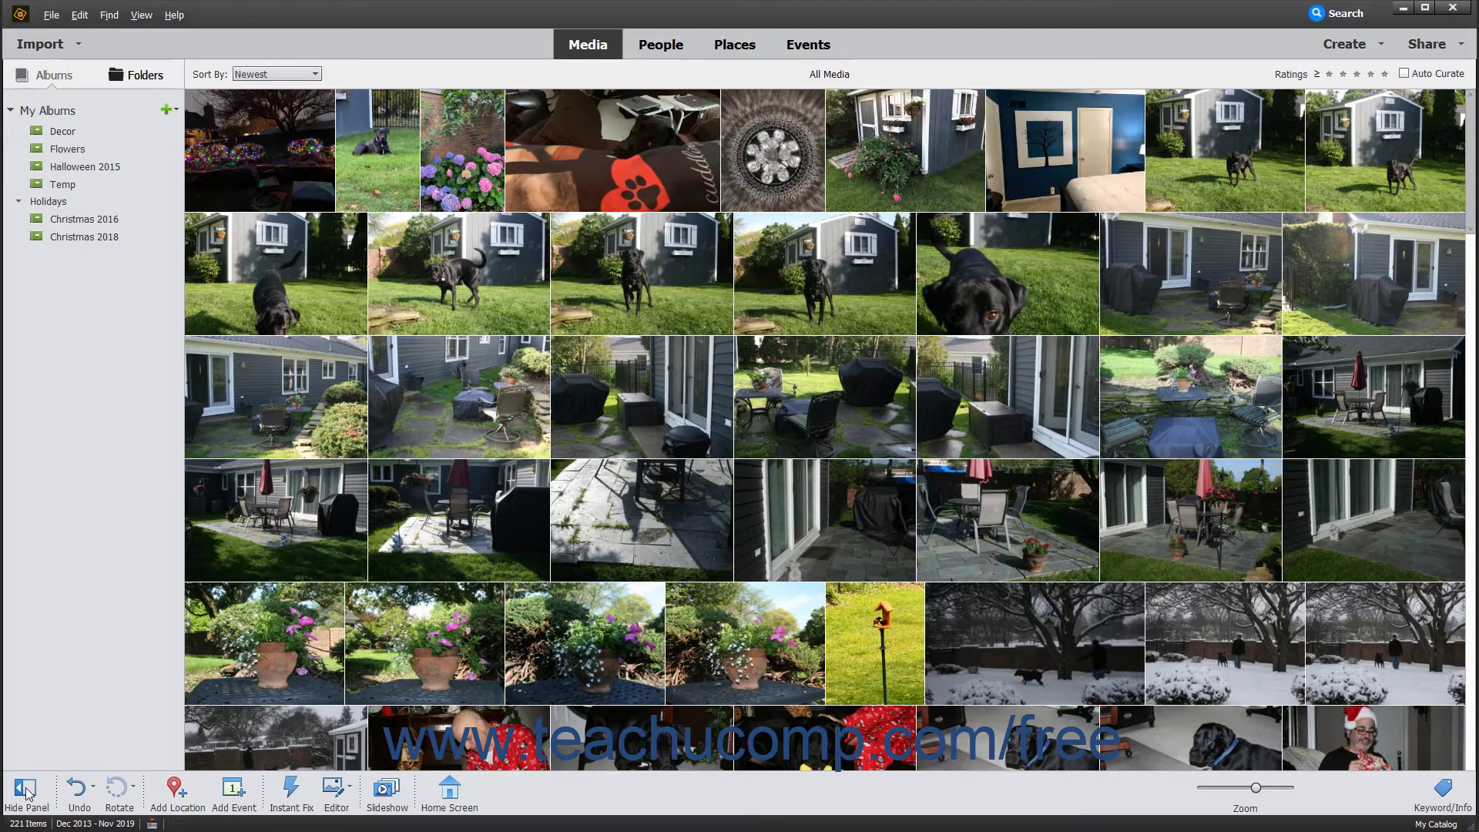
left_click(78, 794)
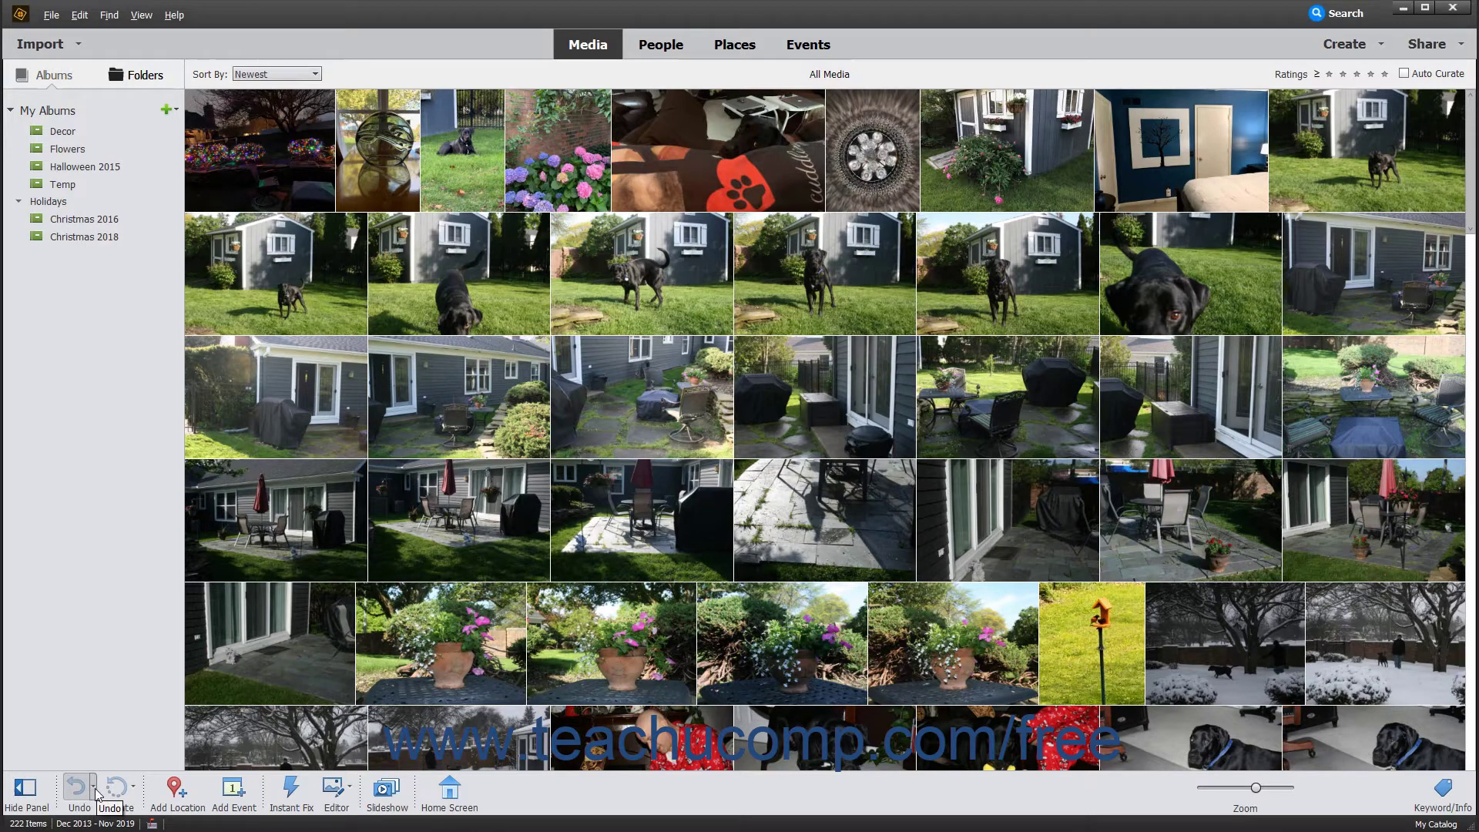
left_click(94, 786)
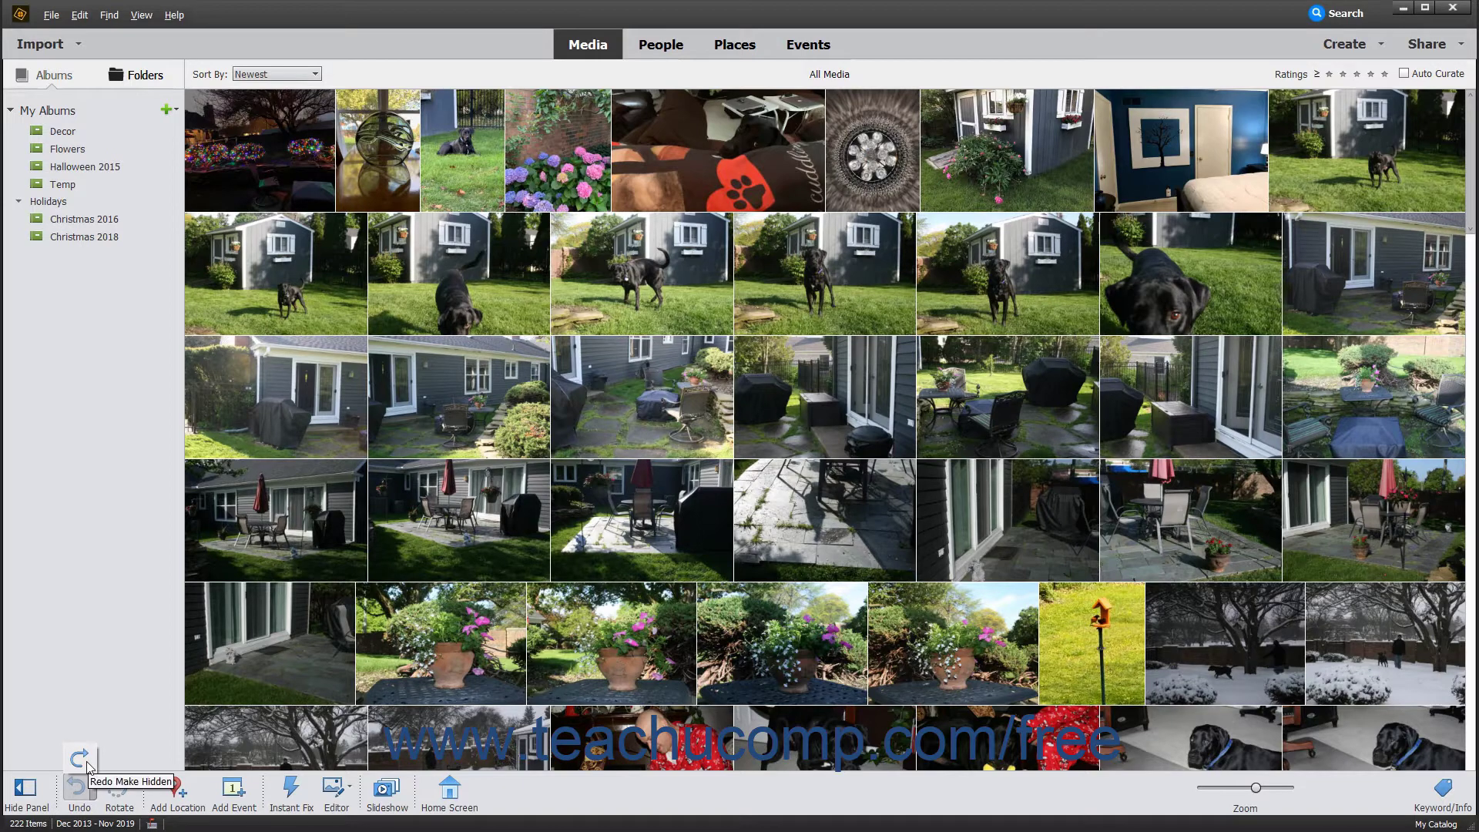
left_click(121, 636)
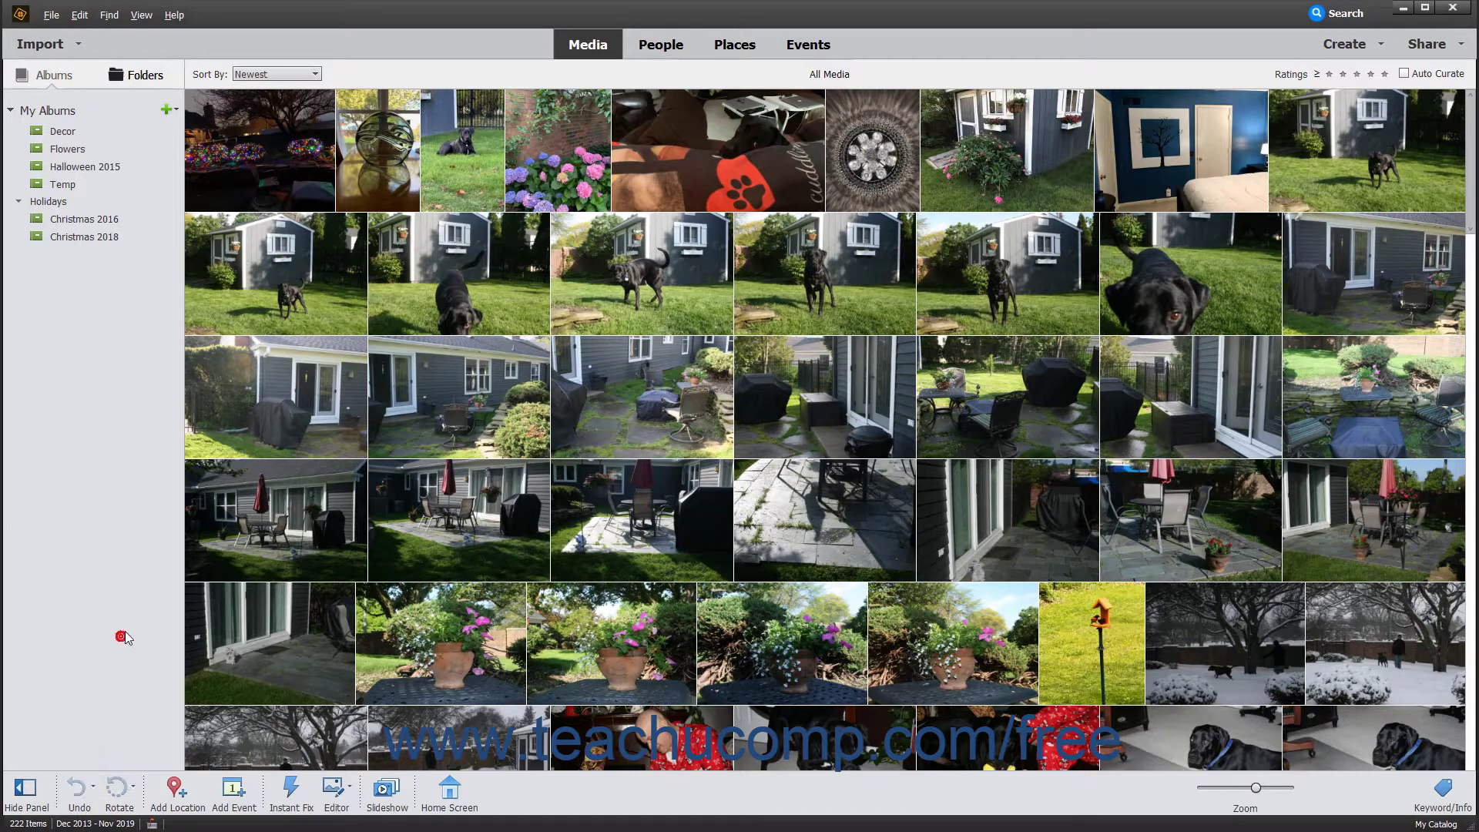
left_click(393, 179)
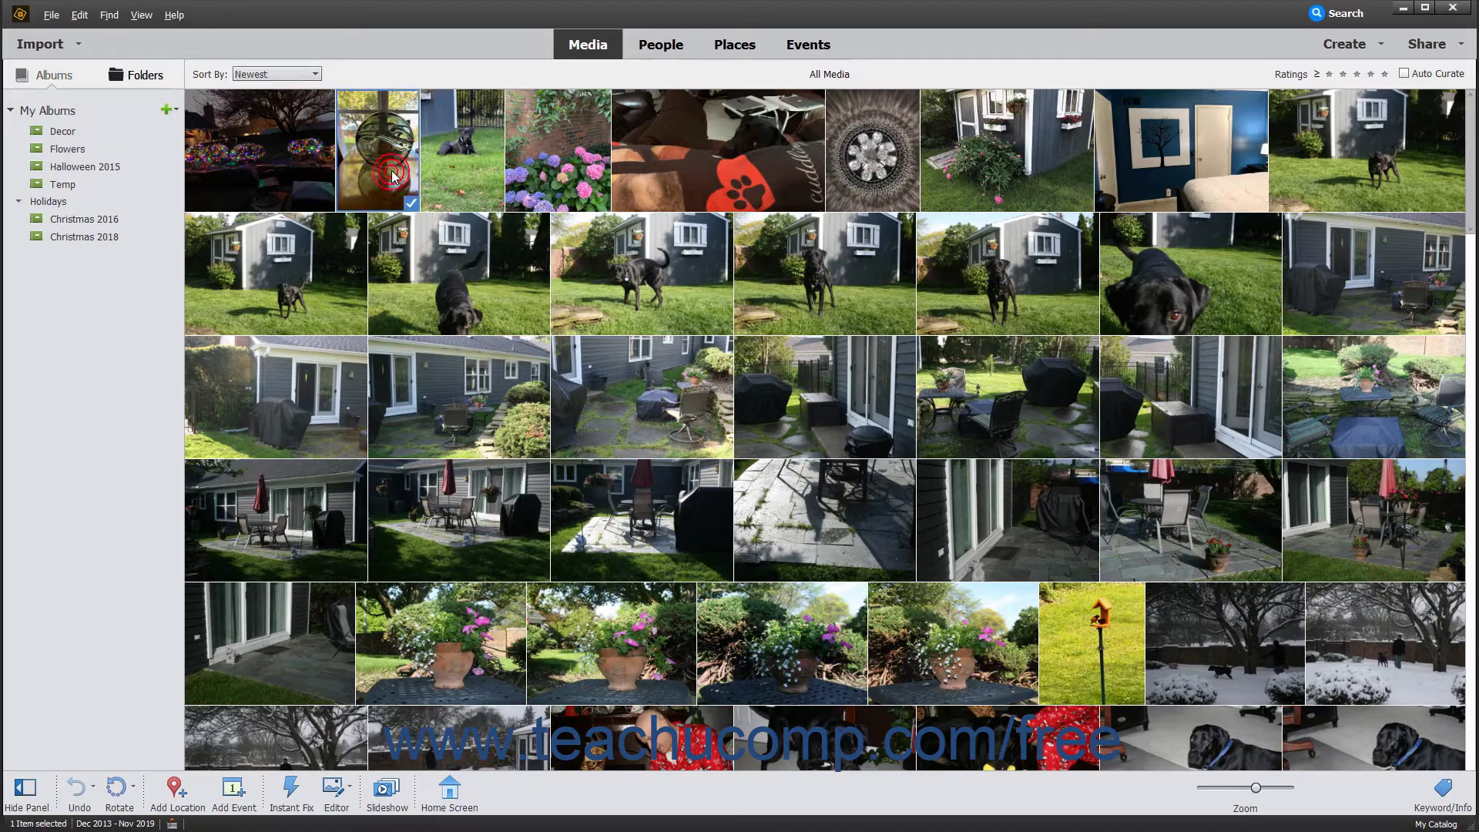
left_click(125, 791)
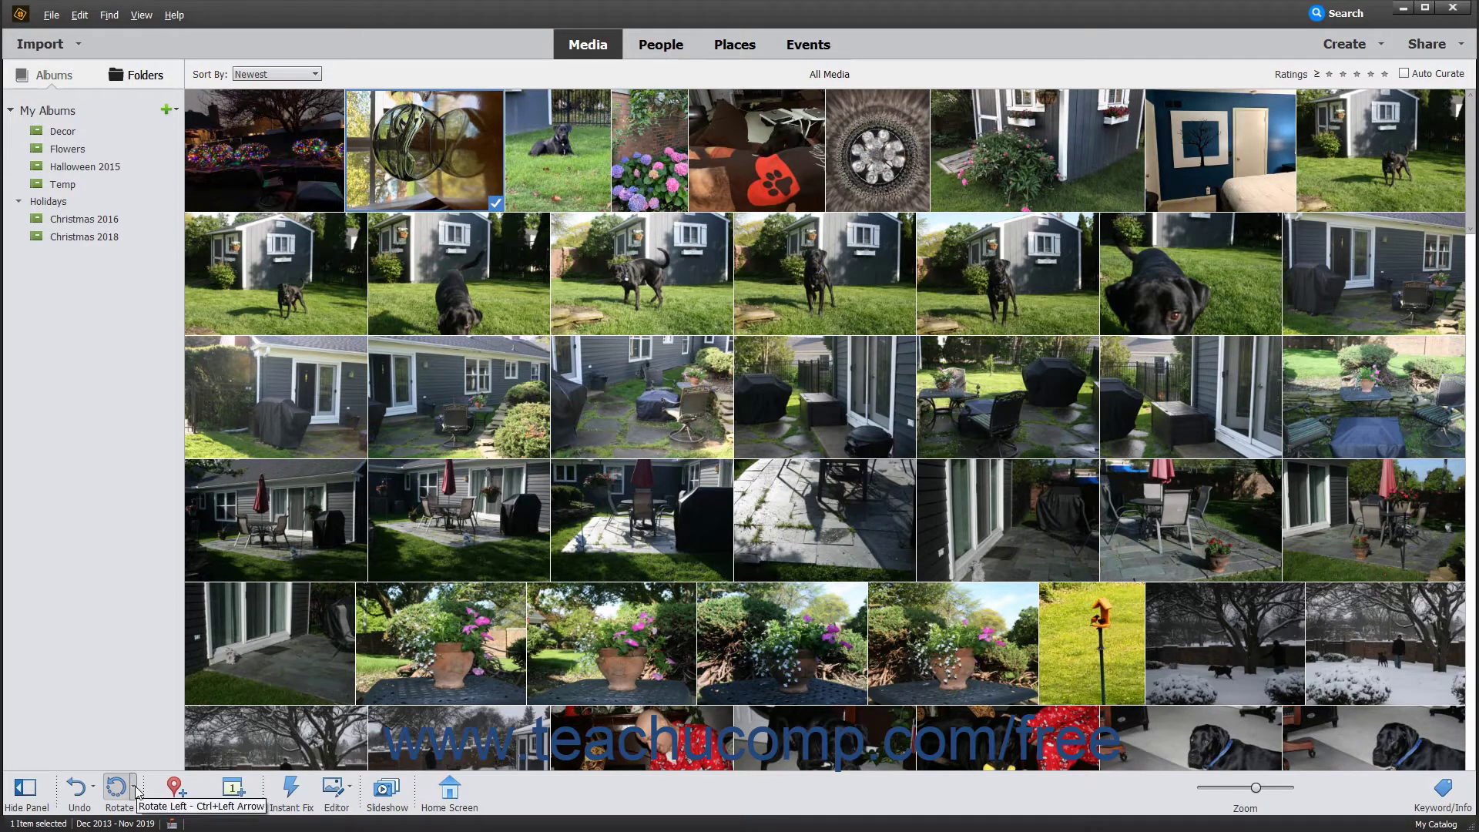
left_click(135, 789)
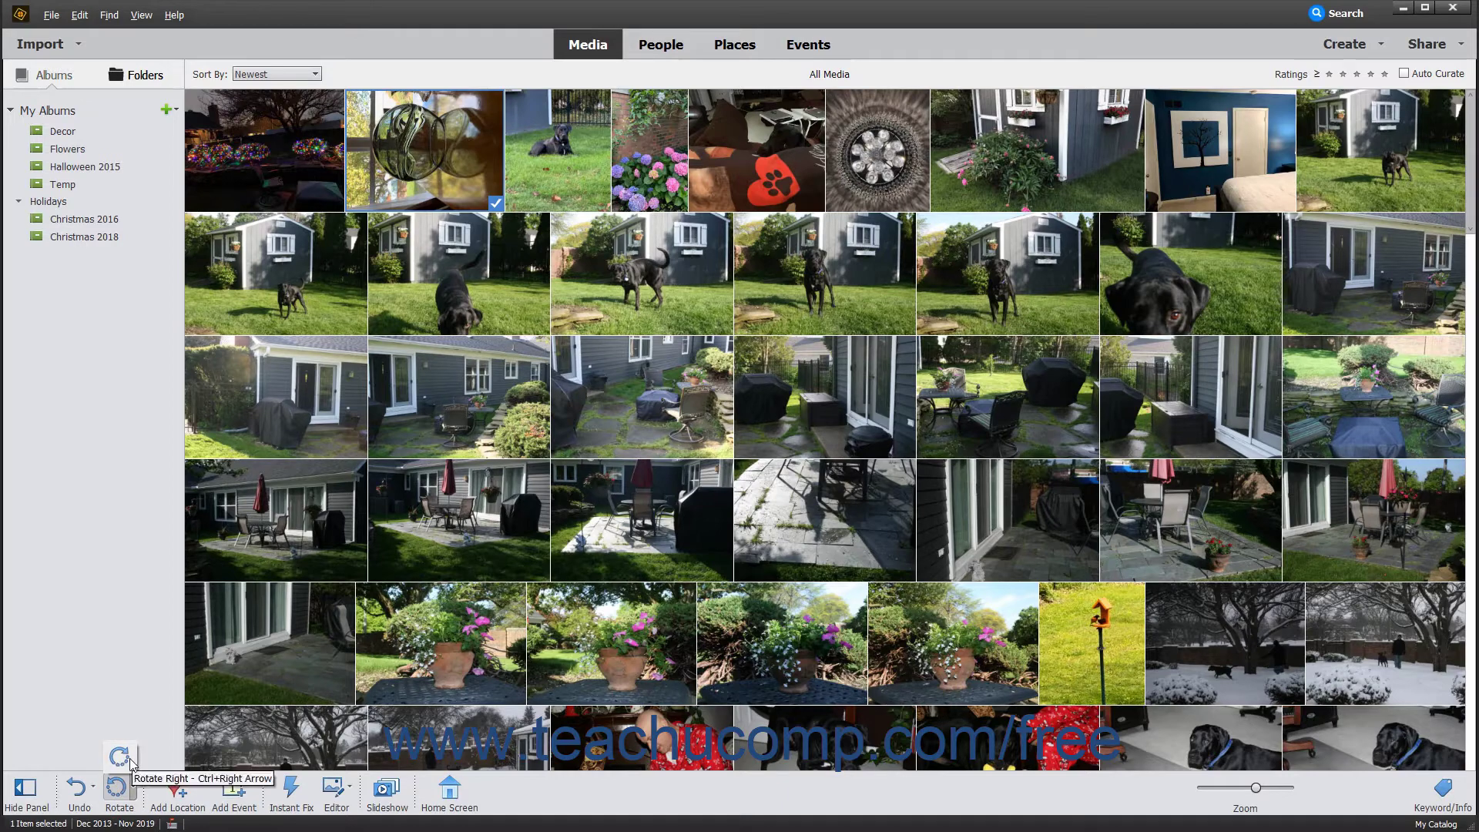
left_click(128, 759)
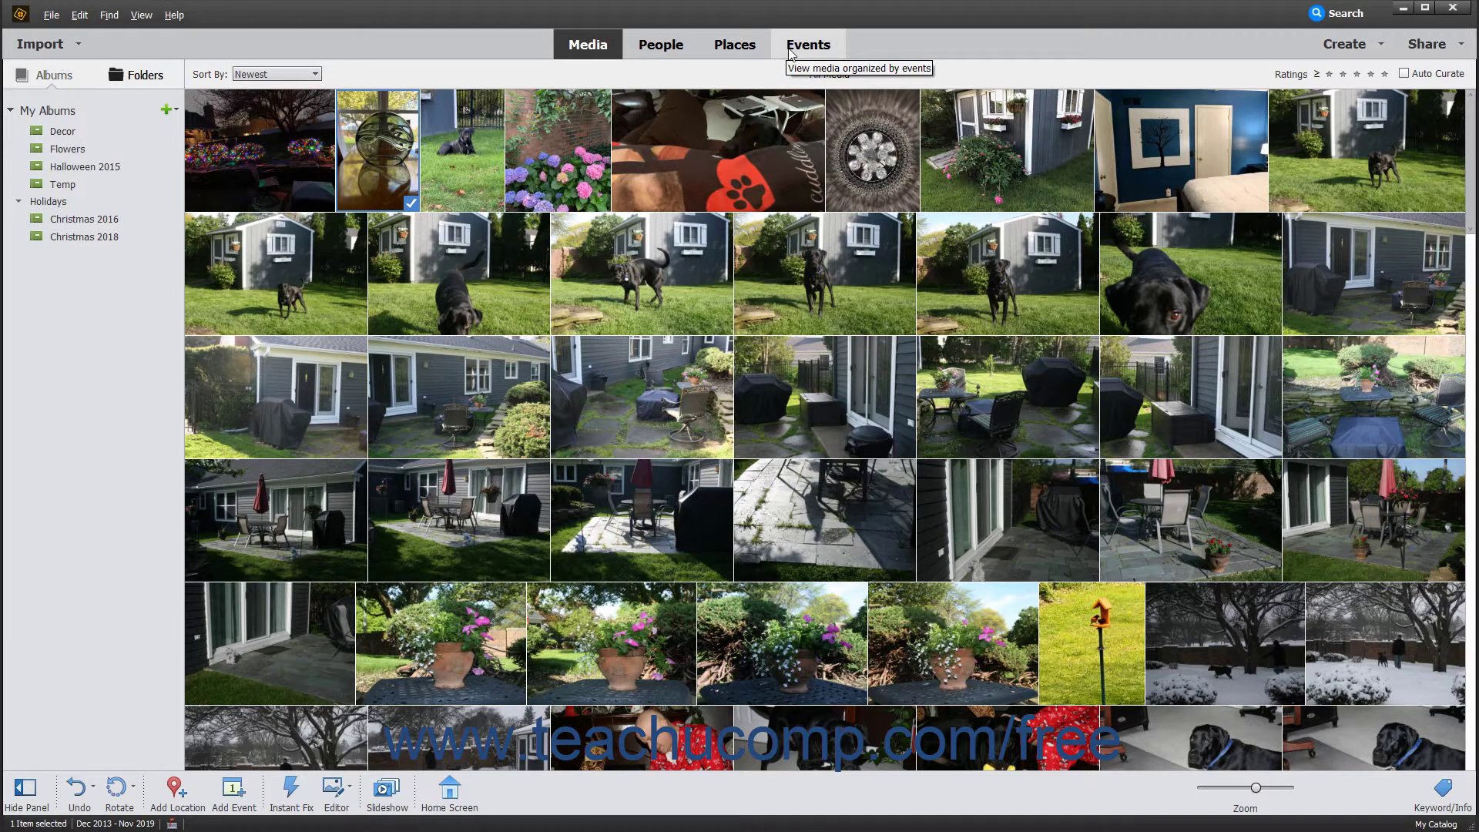
left_click(864, 47)
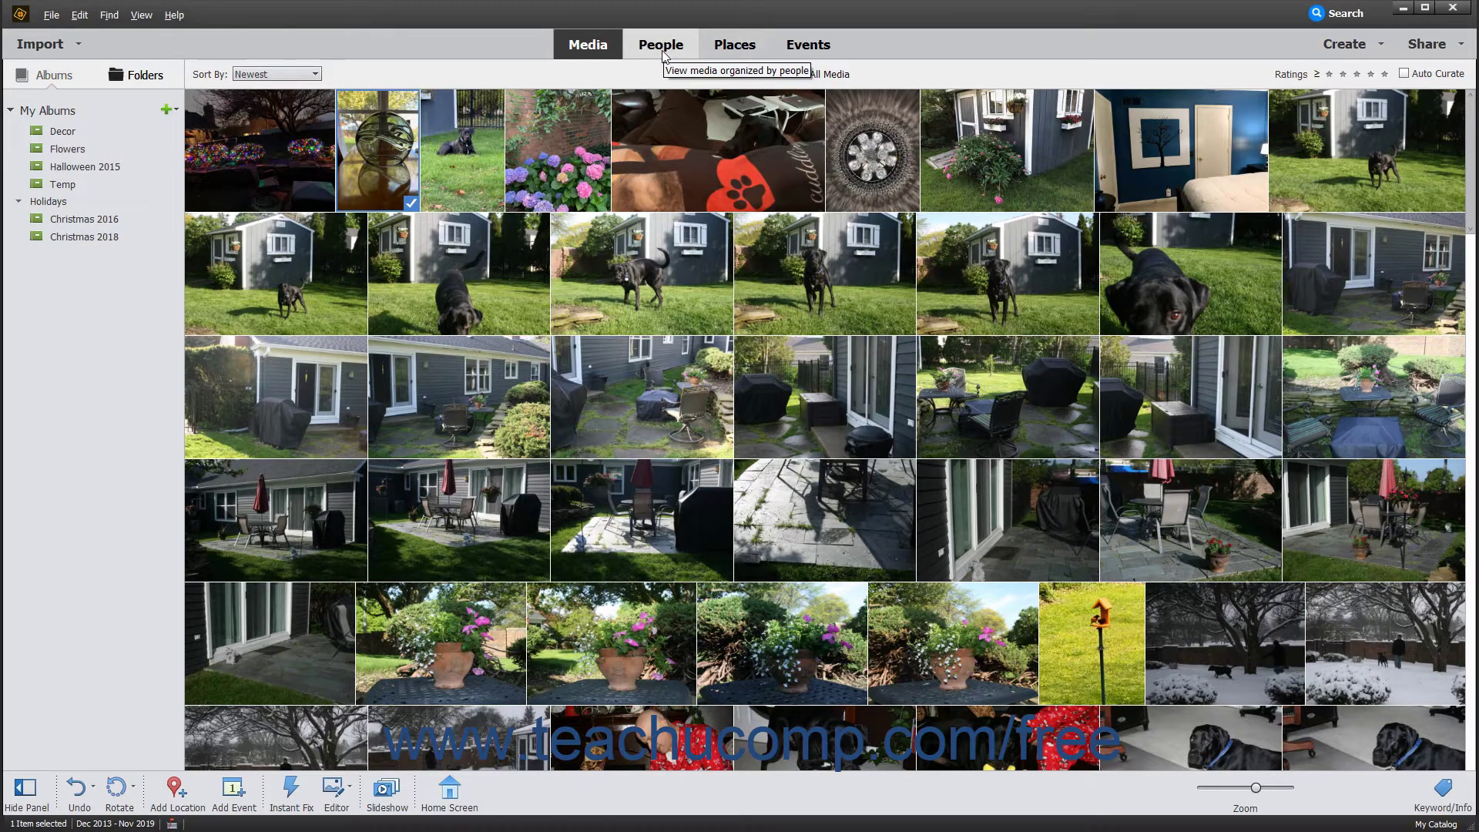
left_click(80, 15)
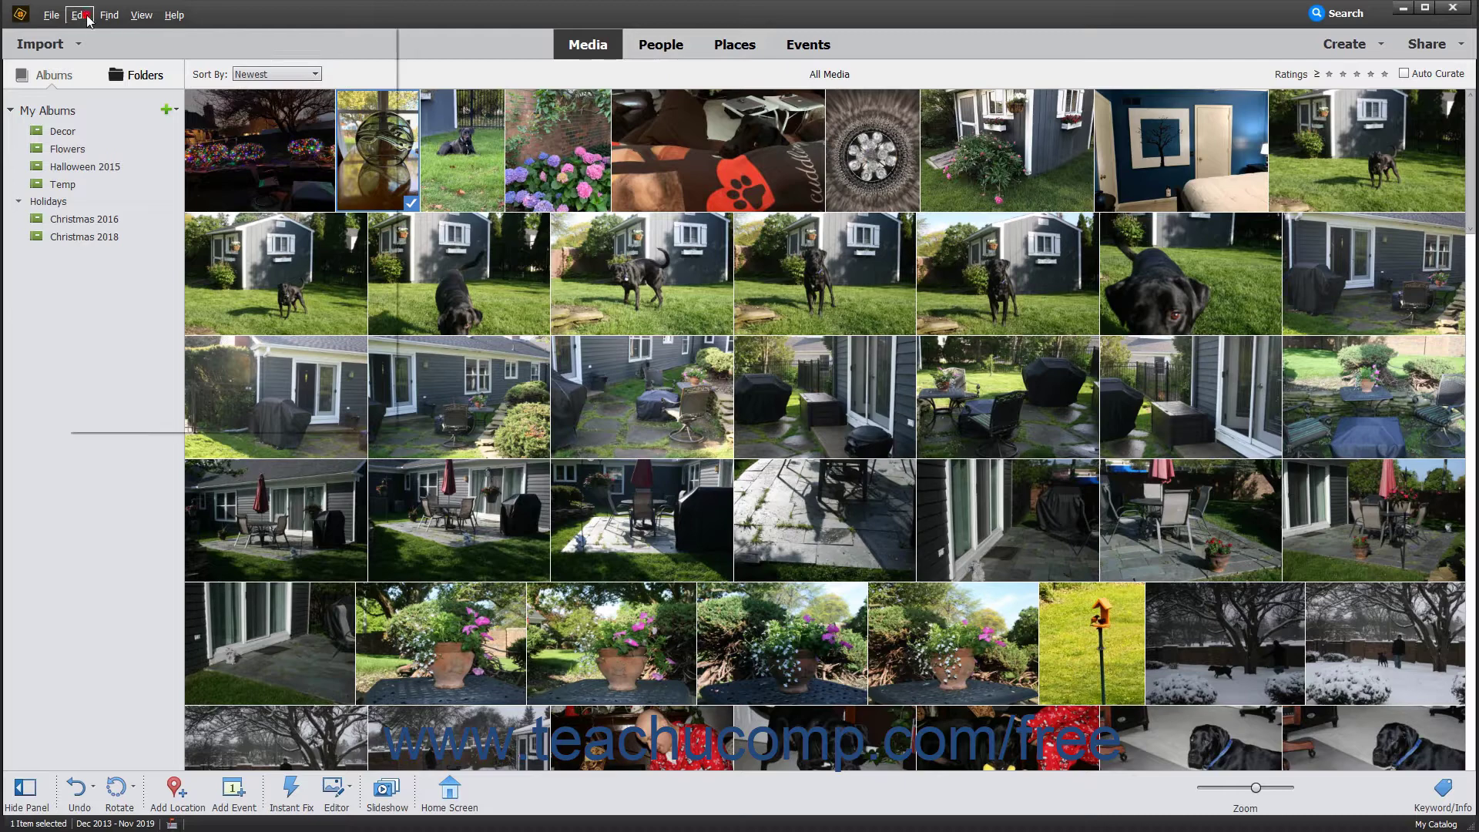
mouse_move(366, 424)
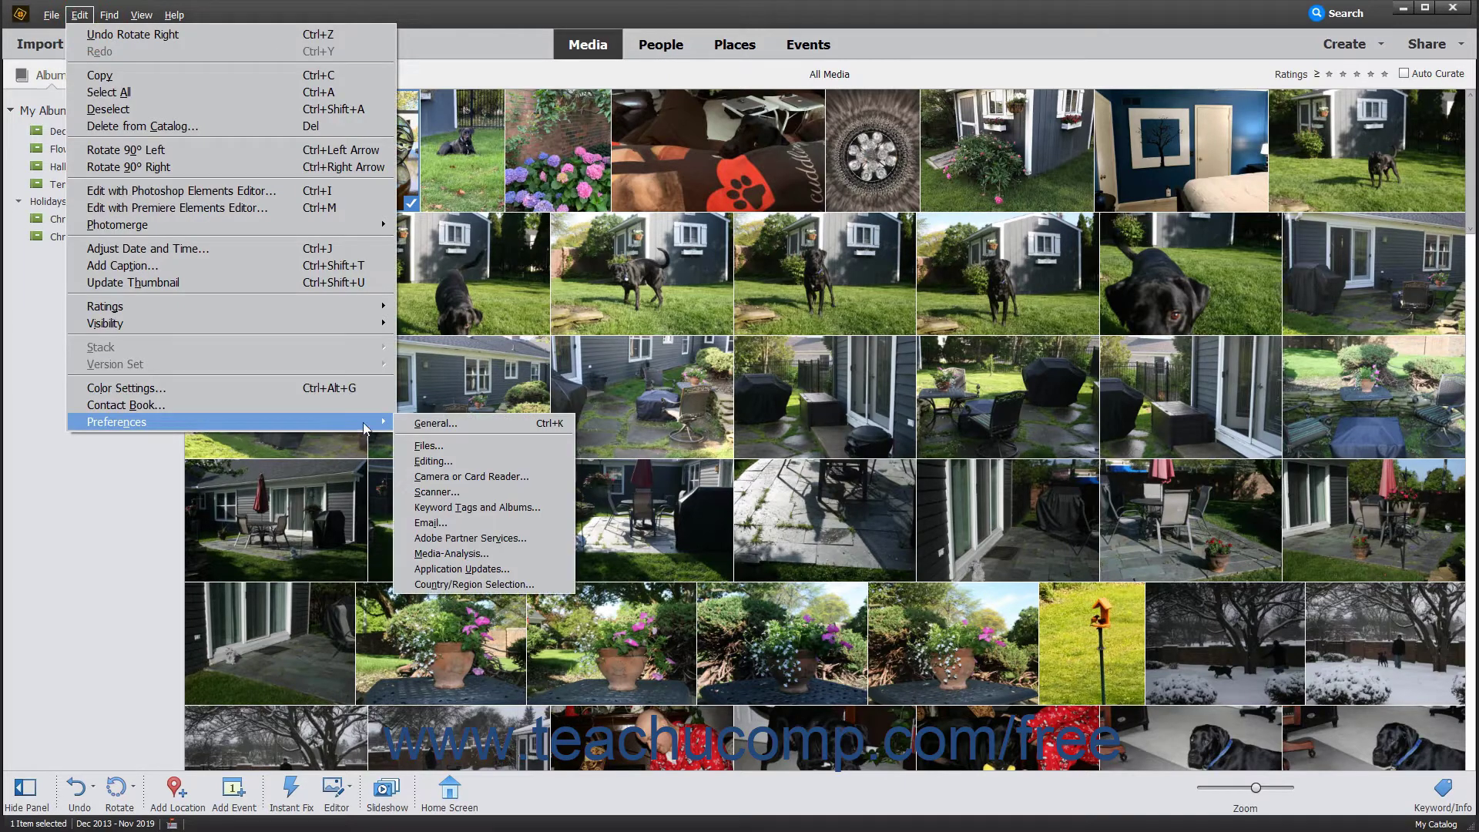
left_click(453, 555)
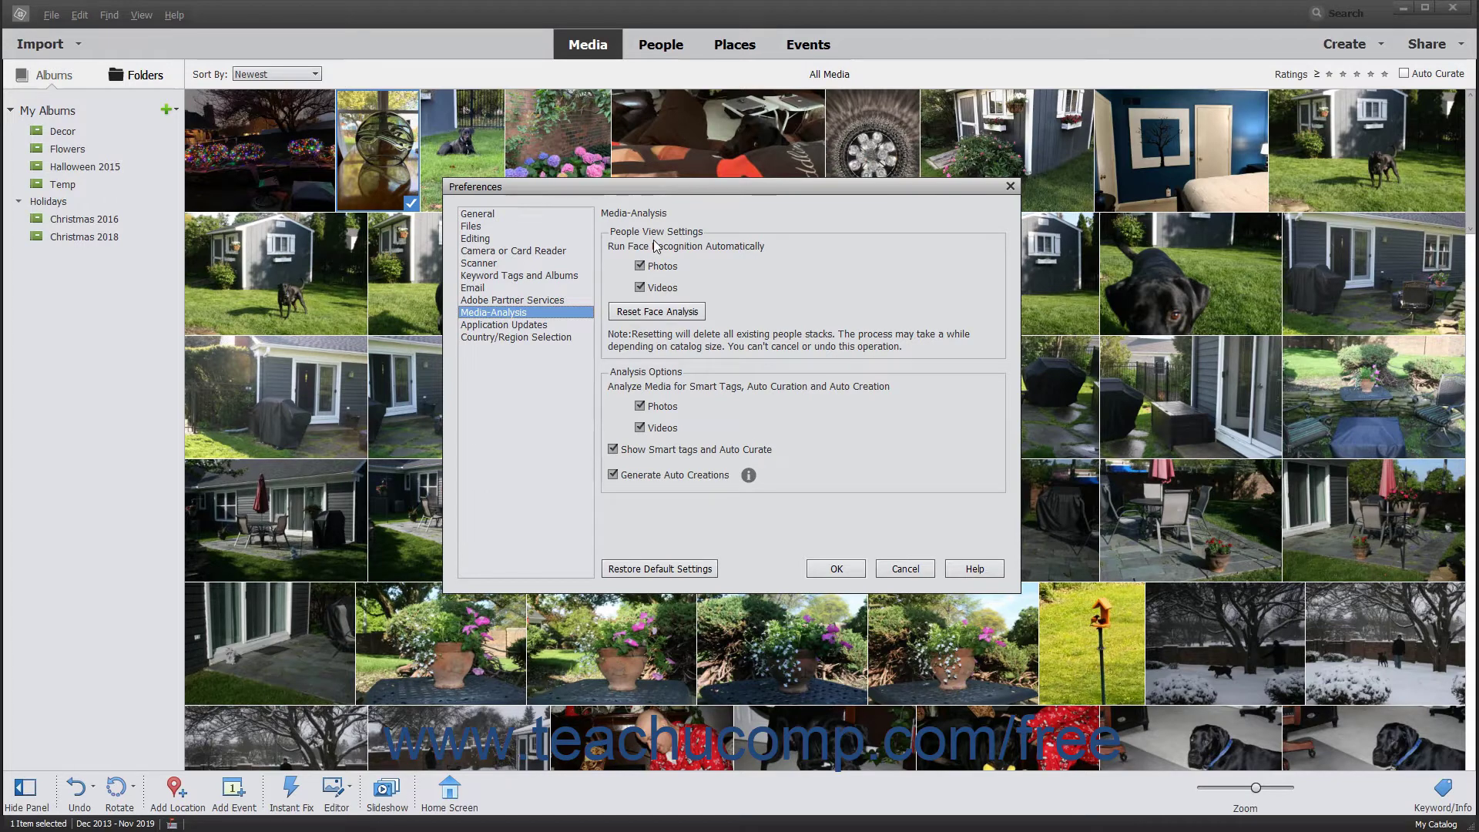
left_click(838, 570)
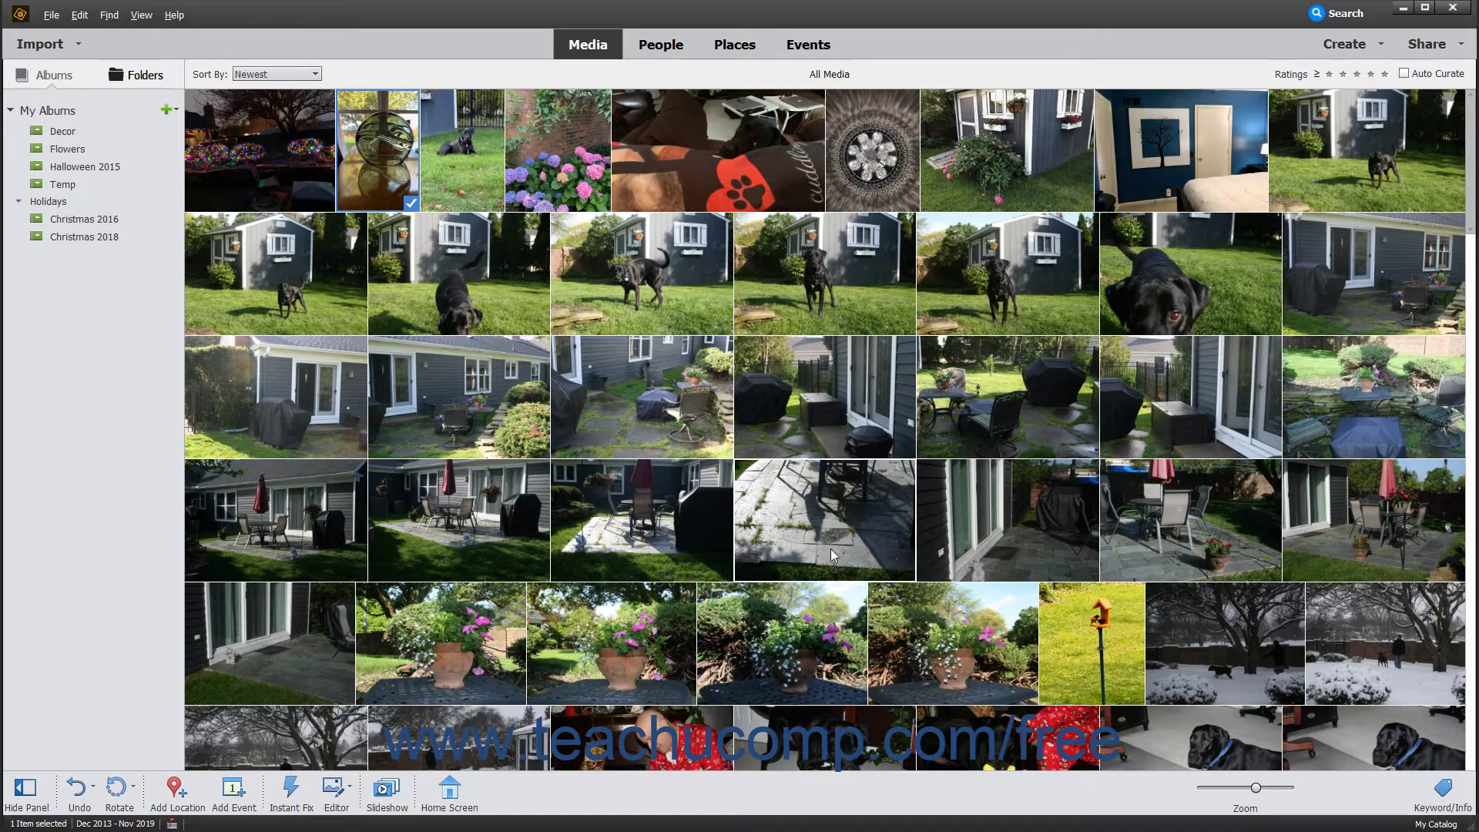
Show the People view's unnamed face stacks and review the seven faces in the second stack.
left_click(679, 52)
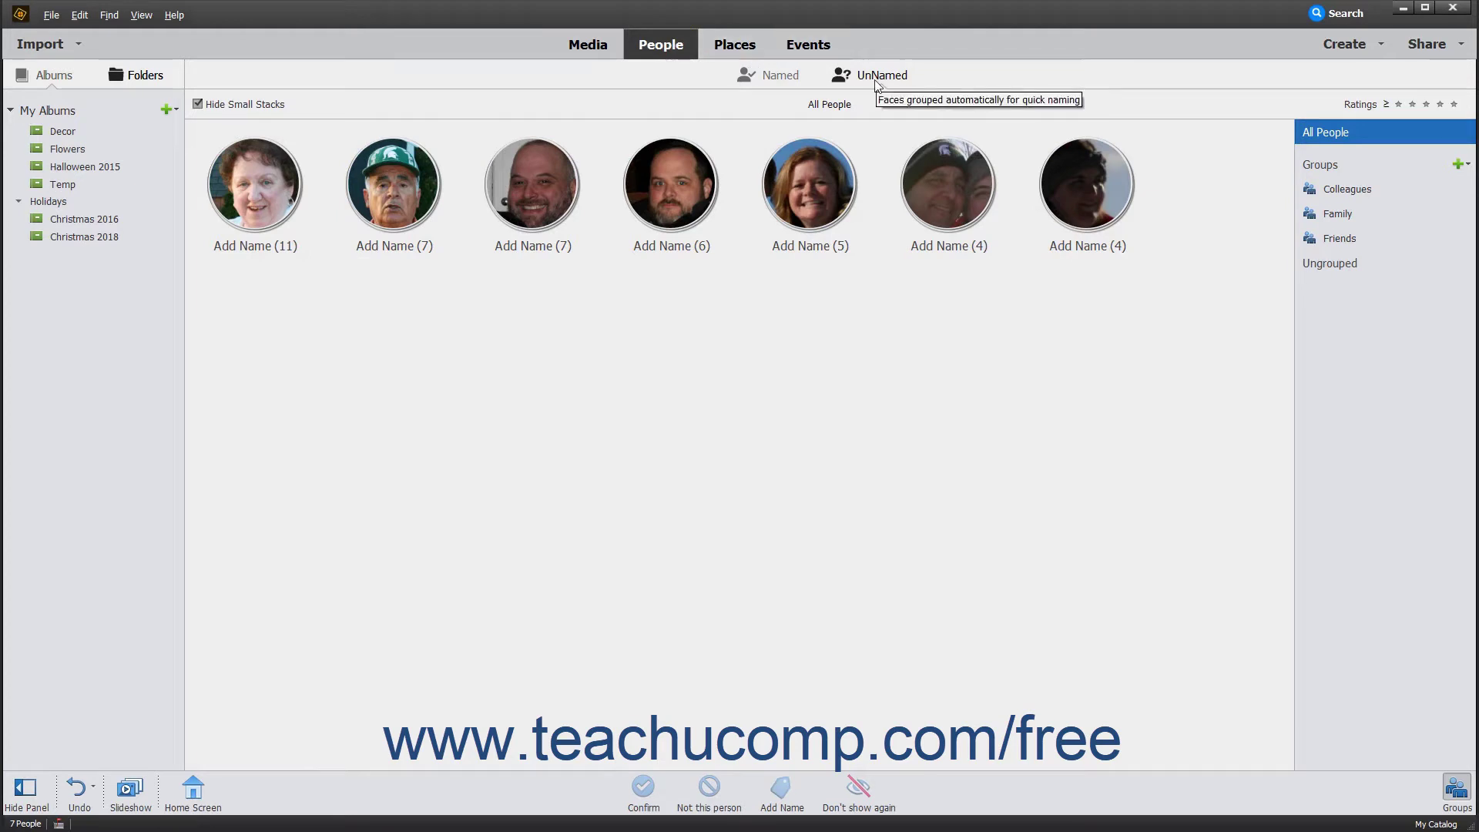
left_click(875, 80)
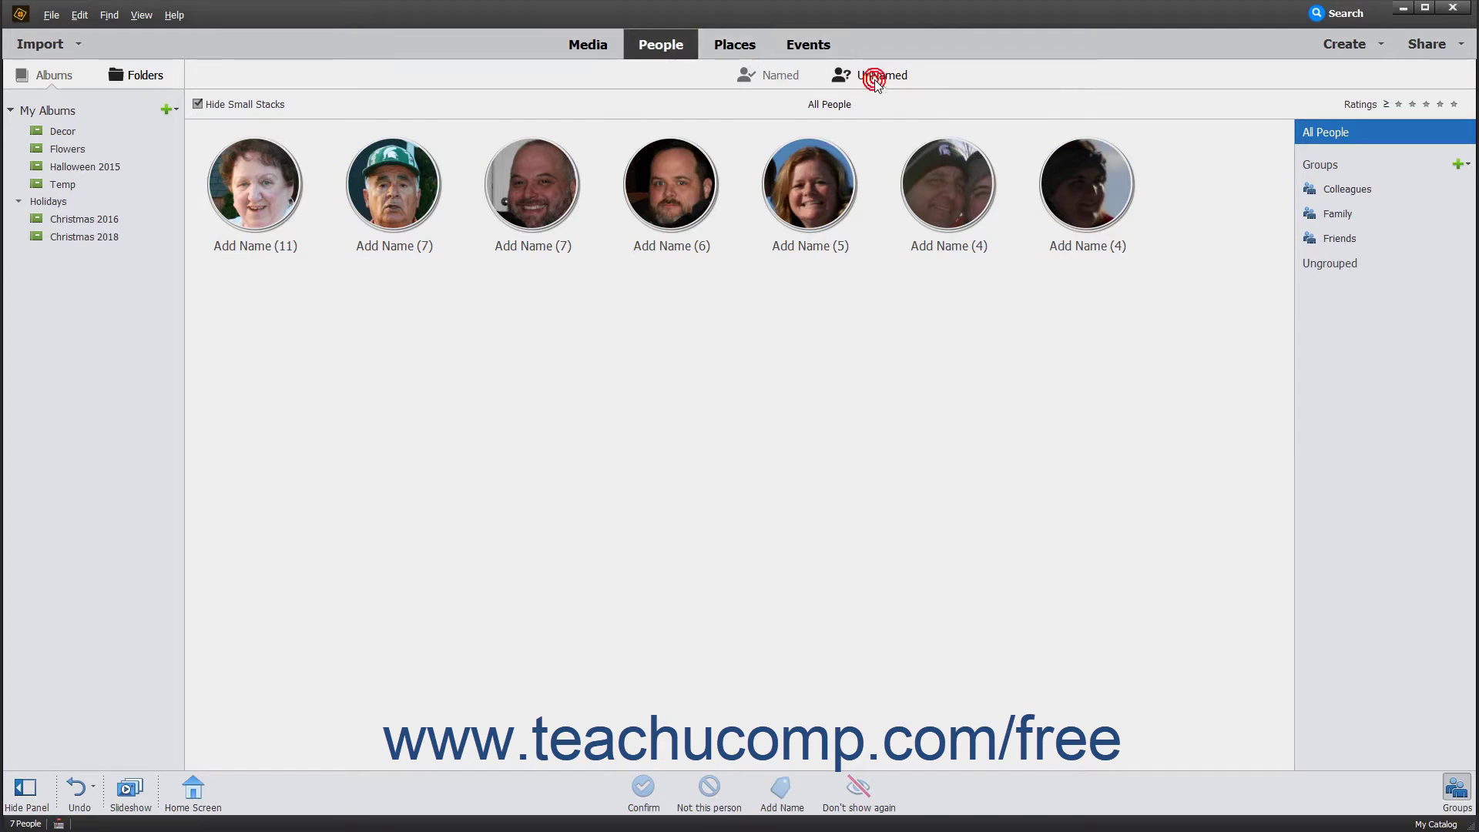
mouse_move(383, 247)
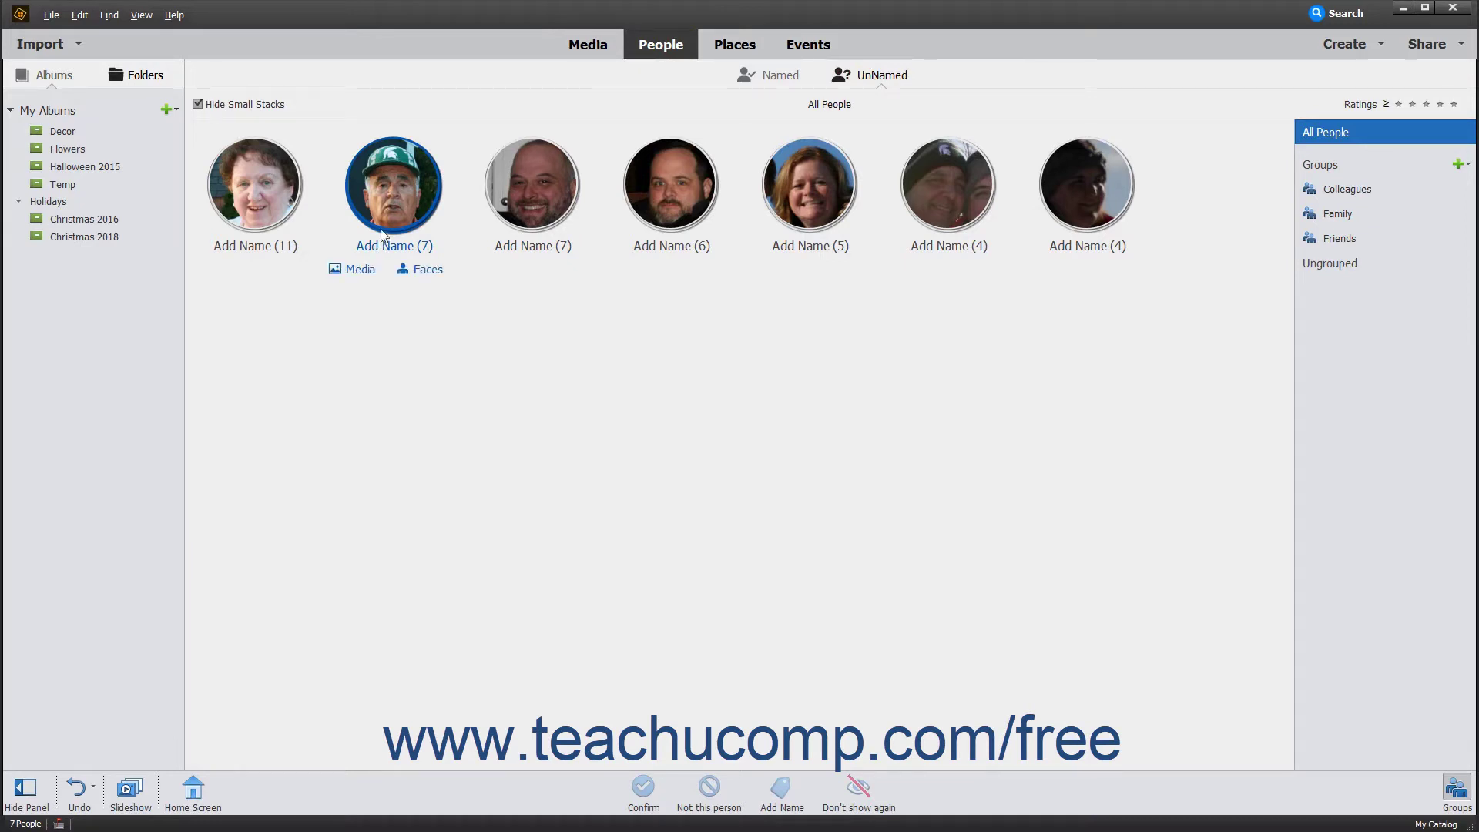
left_click(393, 228)
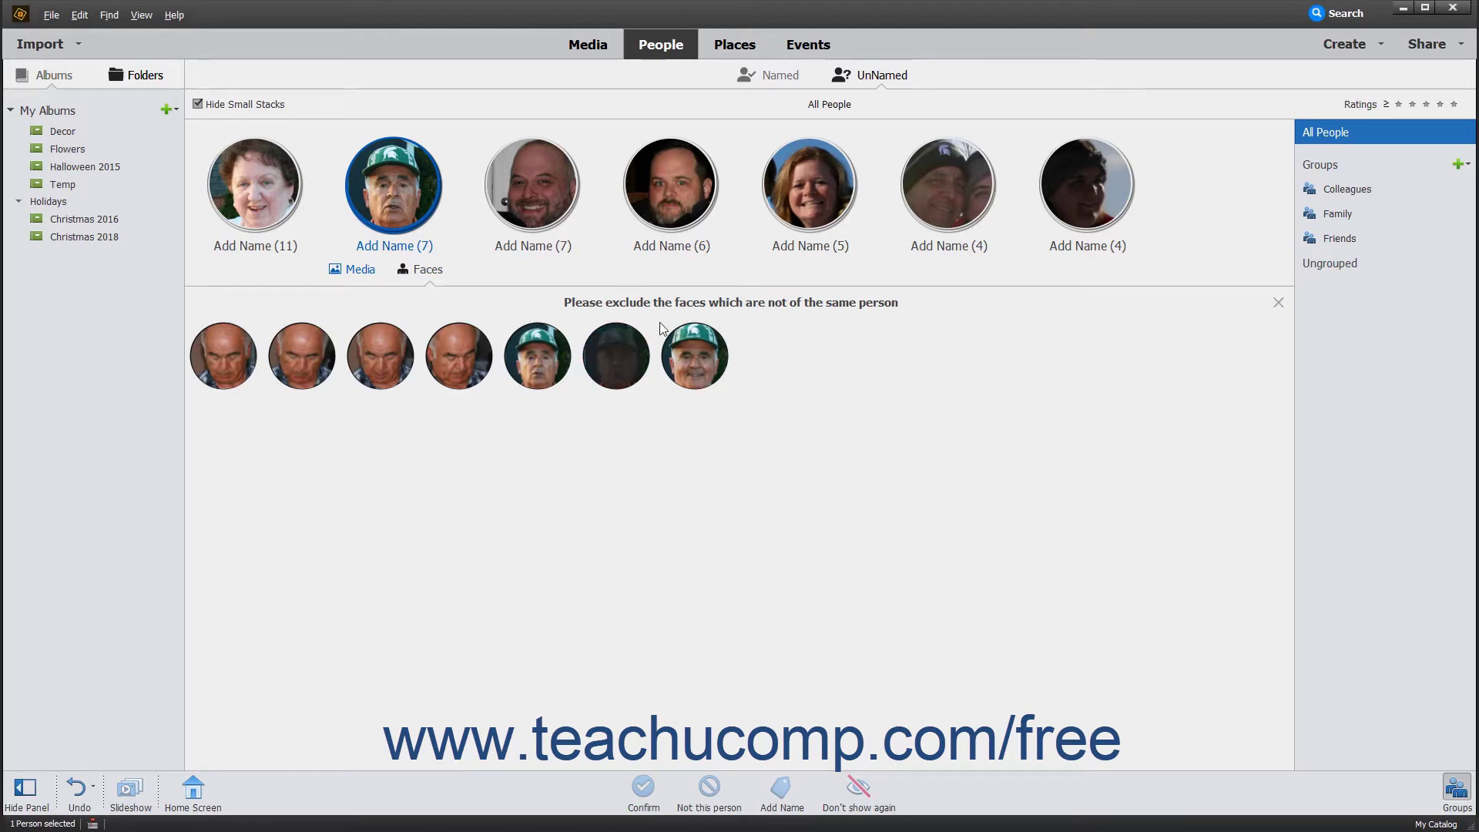
left_click(1278, 305)
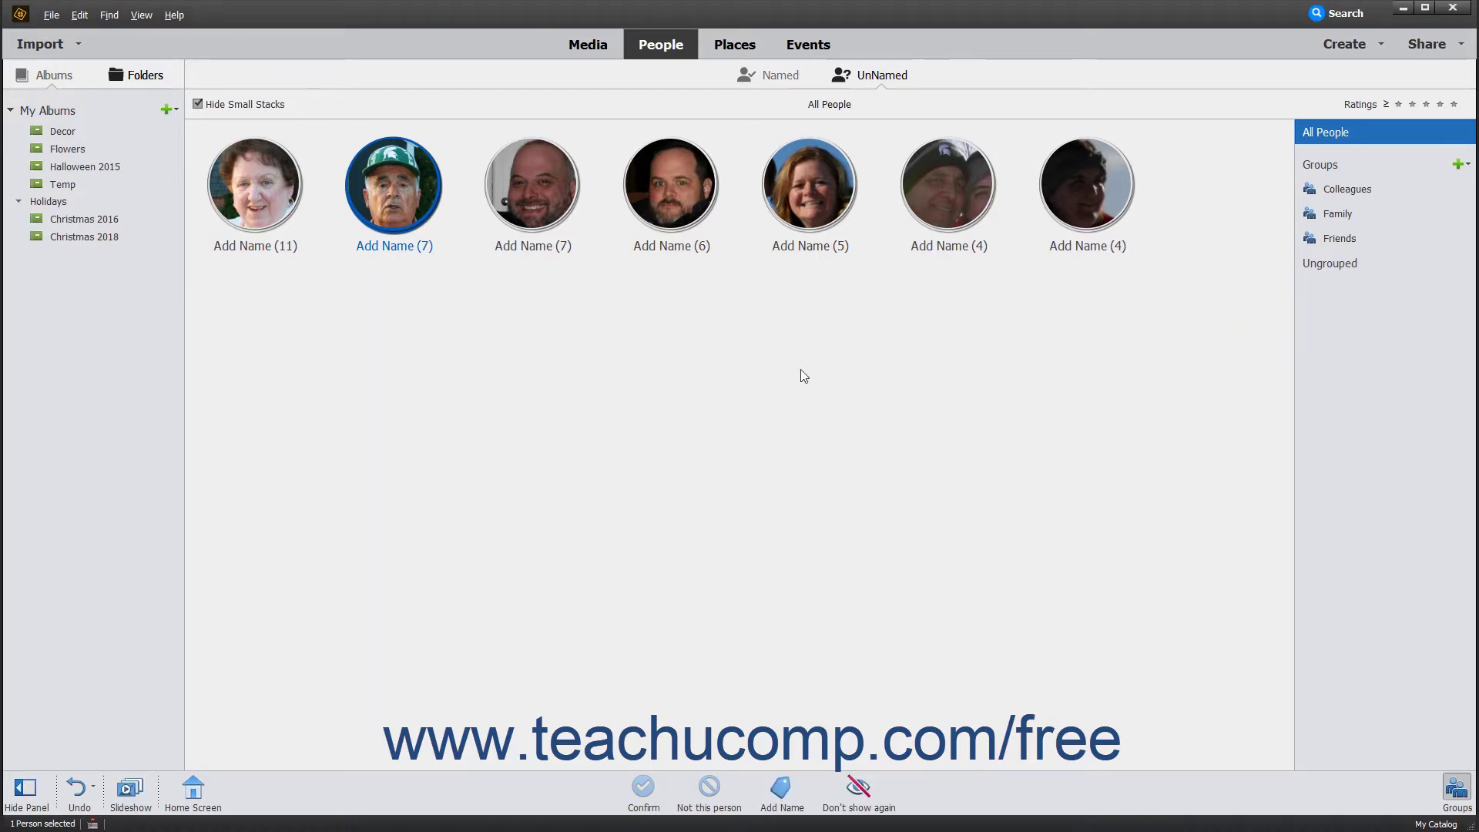
mouse_move(395, 250)
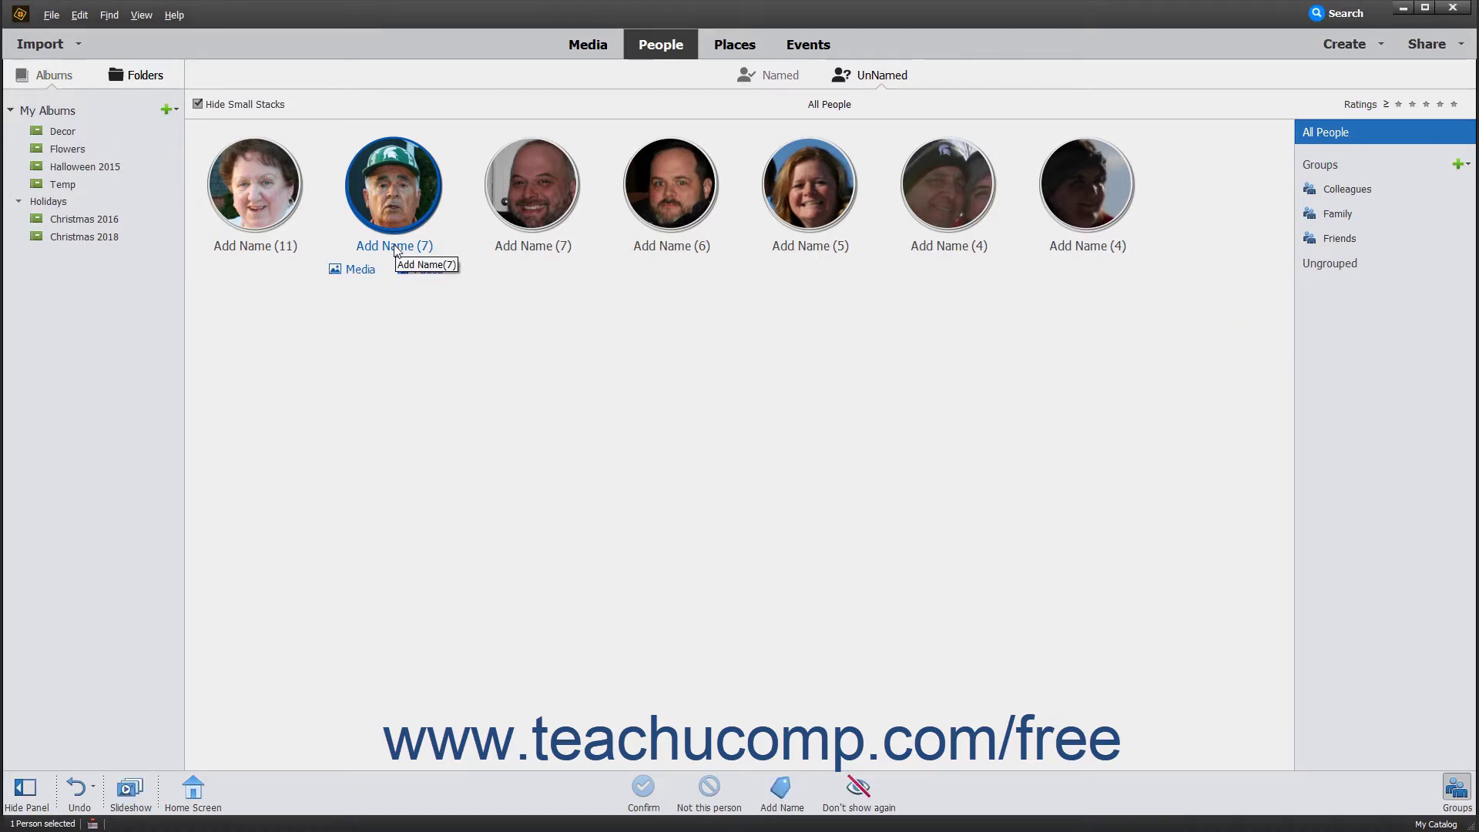
Name the second seven-face stack with the person's name and return to the Media view.
left_click(393, 245)
type("Tony")
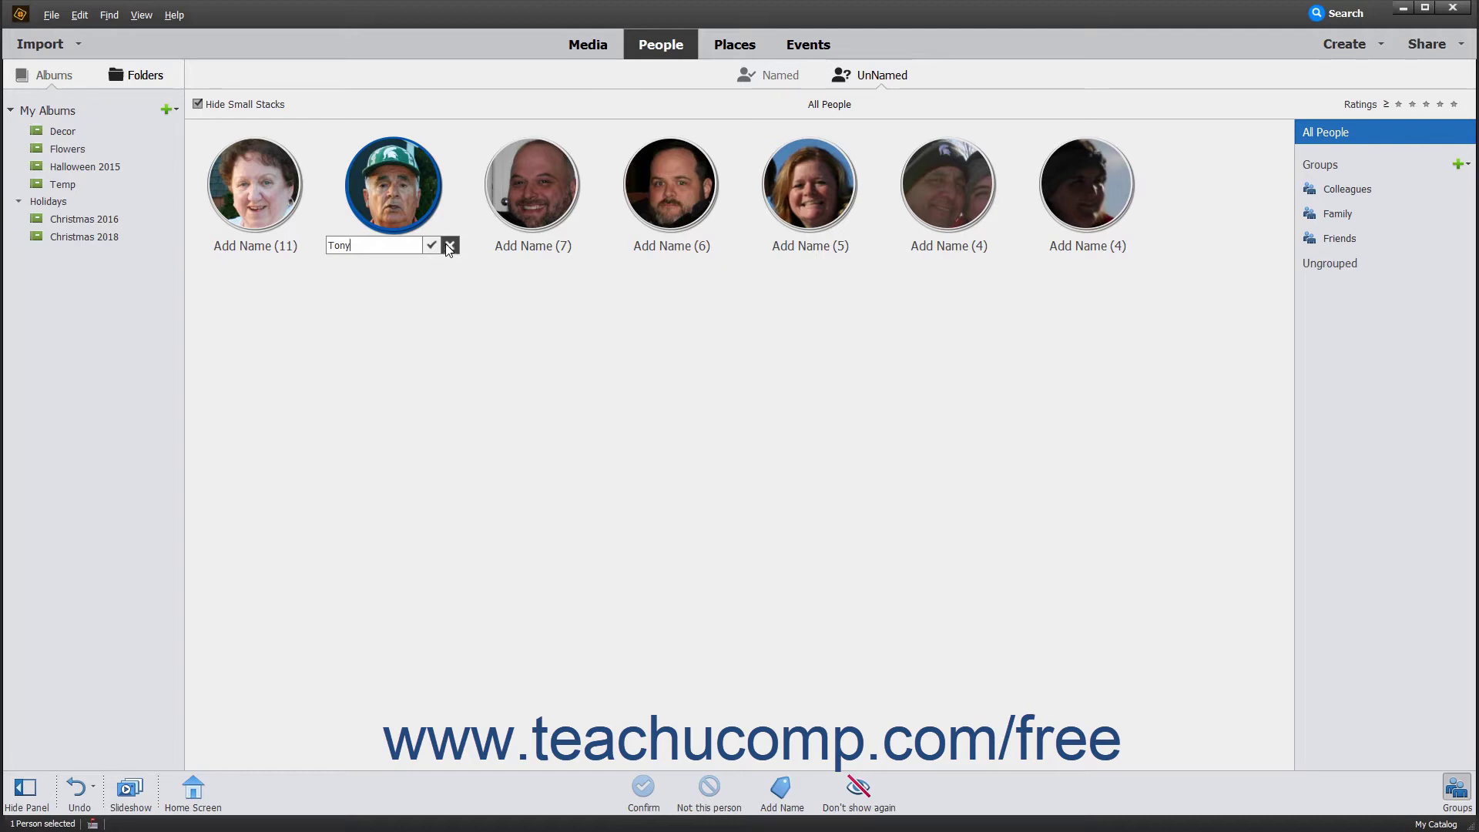
left_click(431, 246)
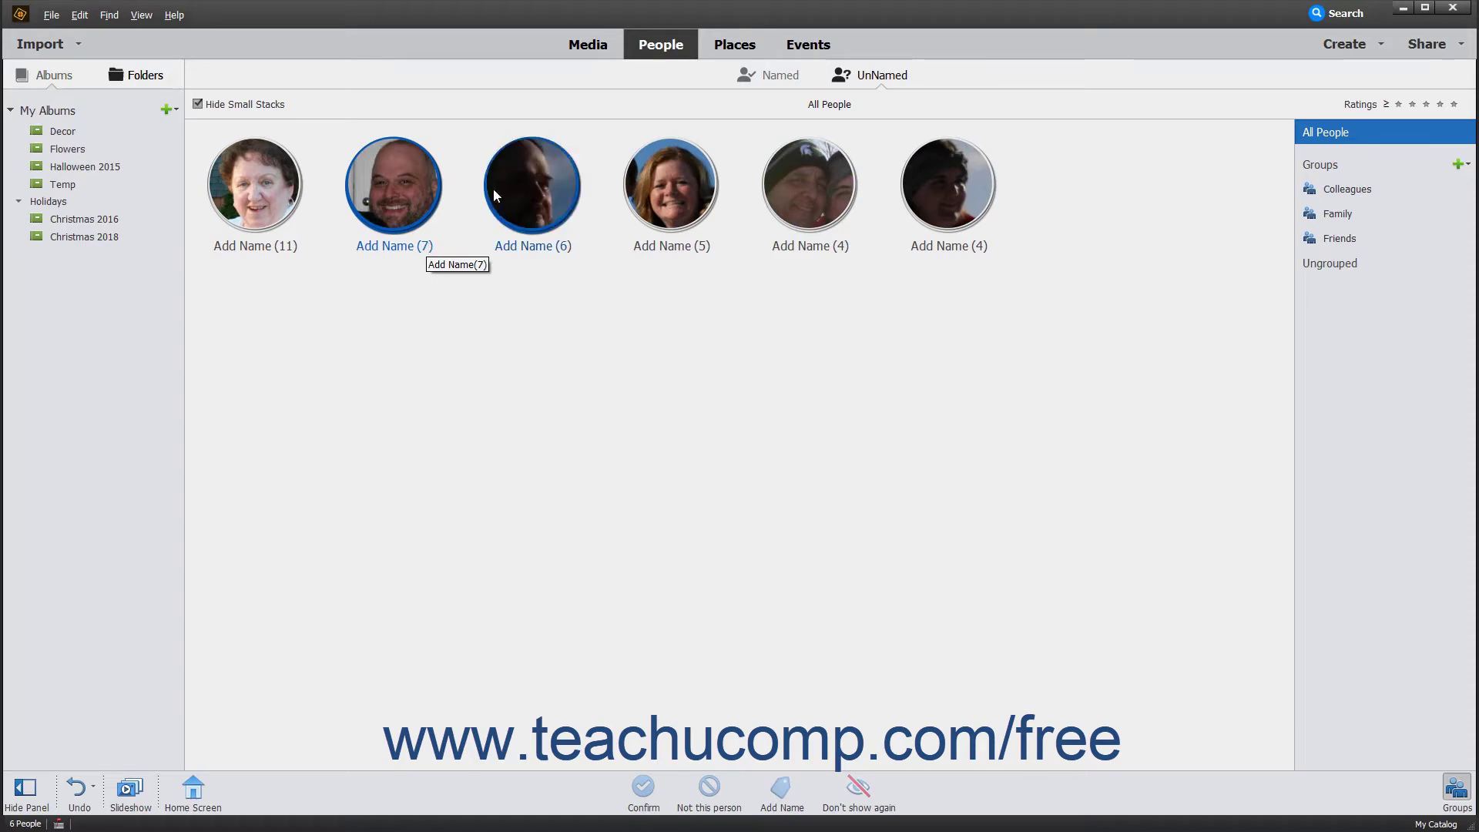
left_click(589, 46)
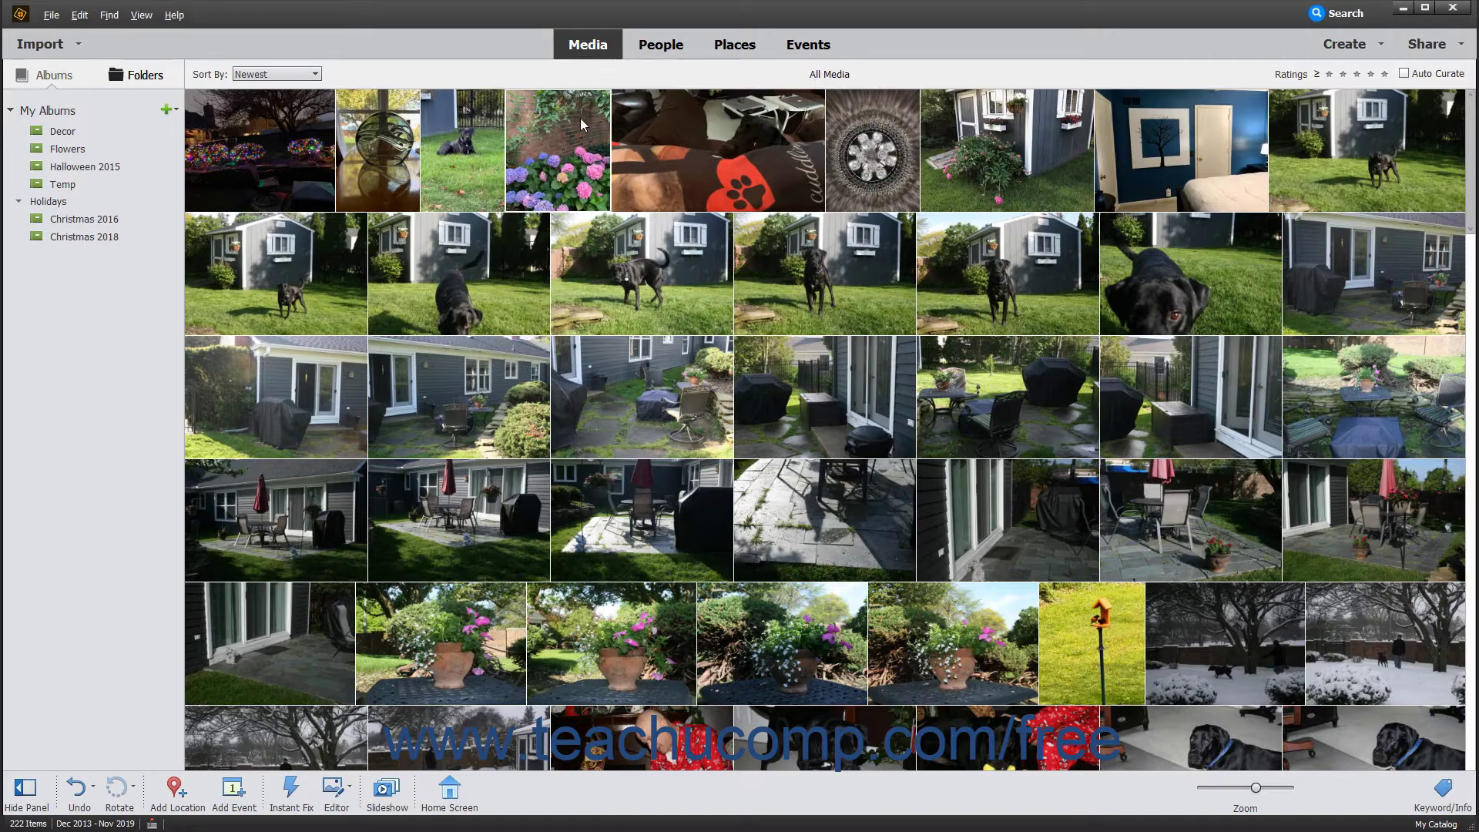
Tag the red-pajama photo with a newly added person, entering the person's name in Add a Person.
scroll(662, 356, "down", 3)
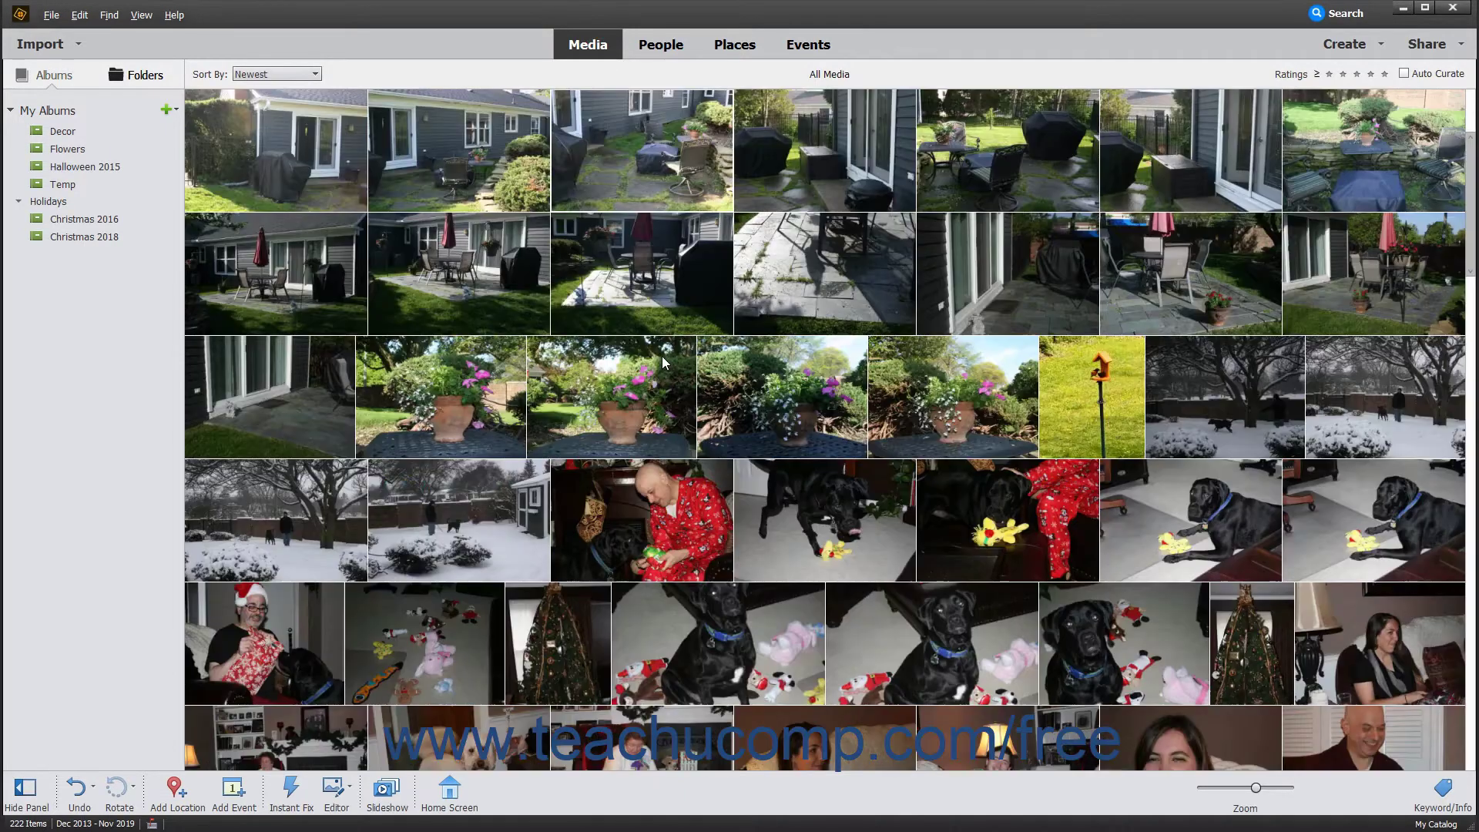
left_click(660, 507)
right_click(660, 507)
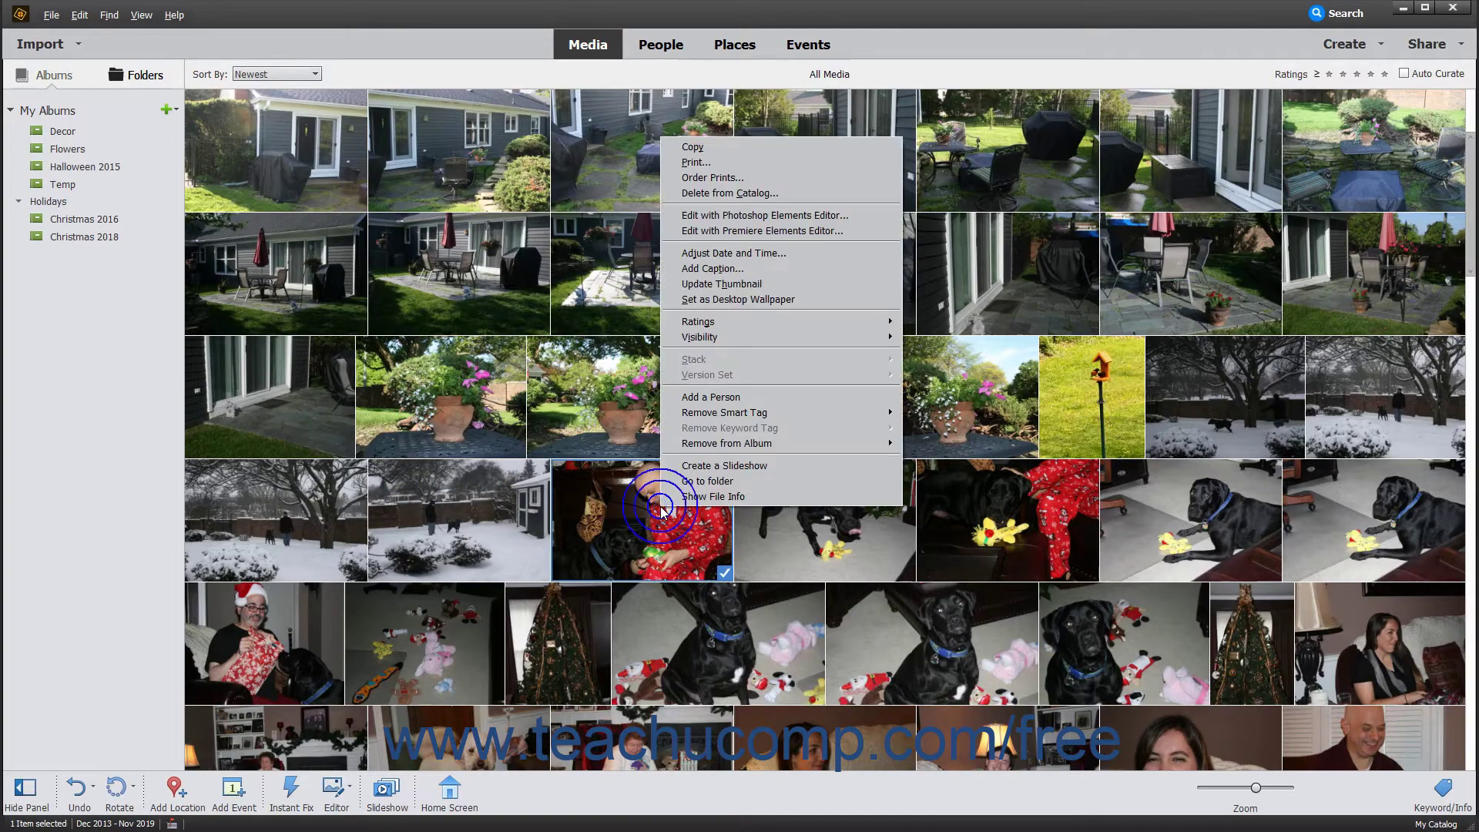
left_click(722, 397)
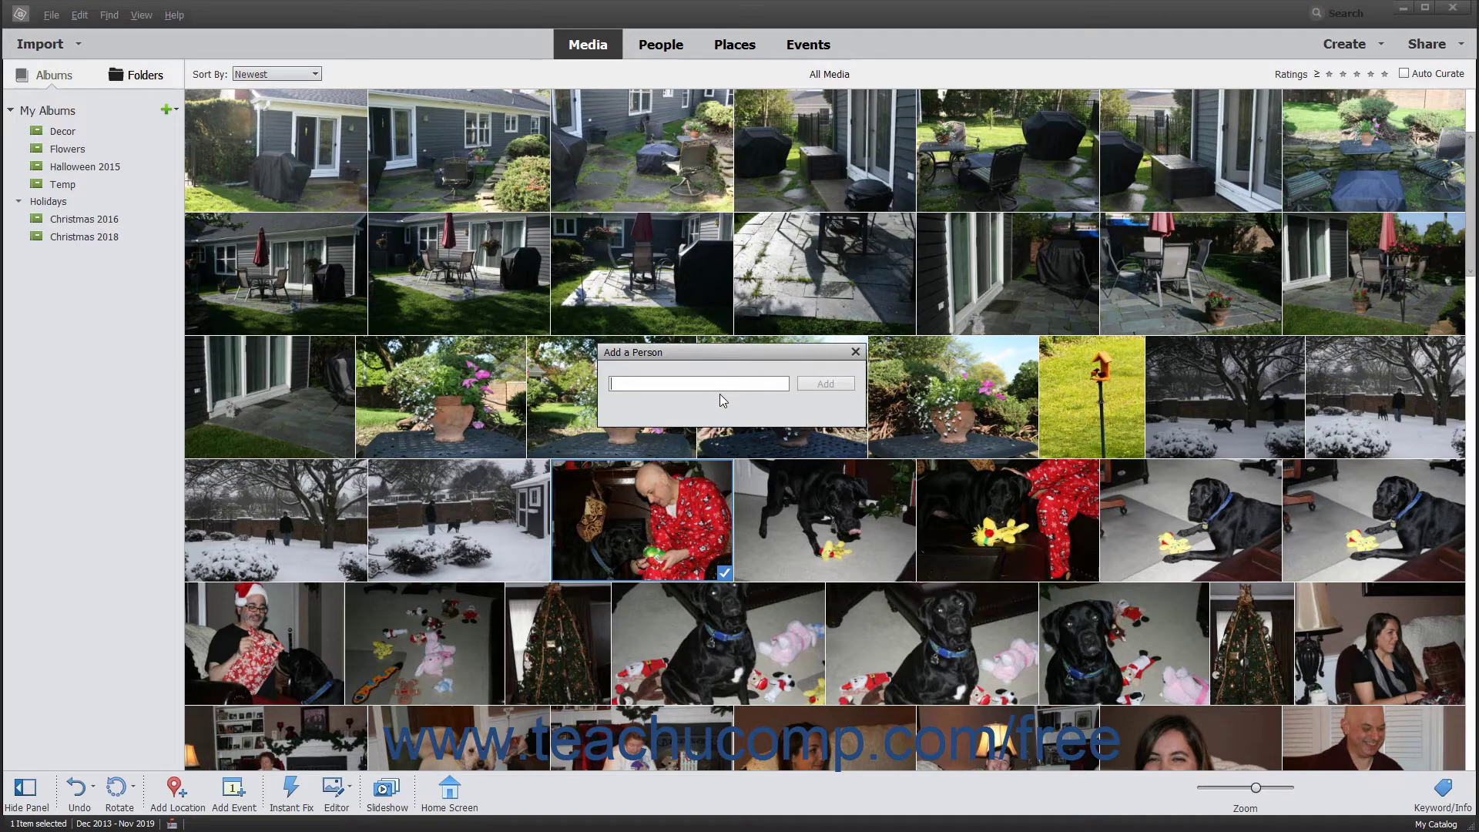
type("Joe")
left_click(828, 384)
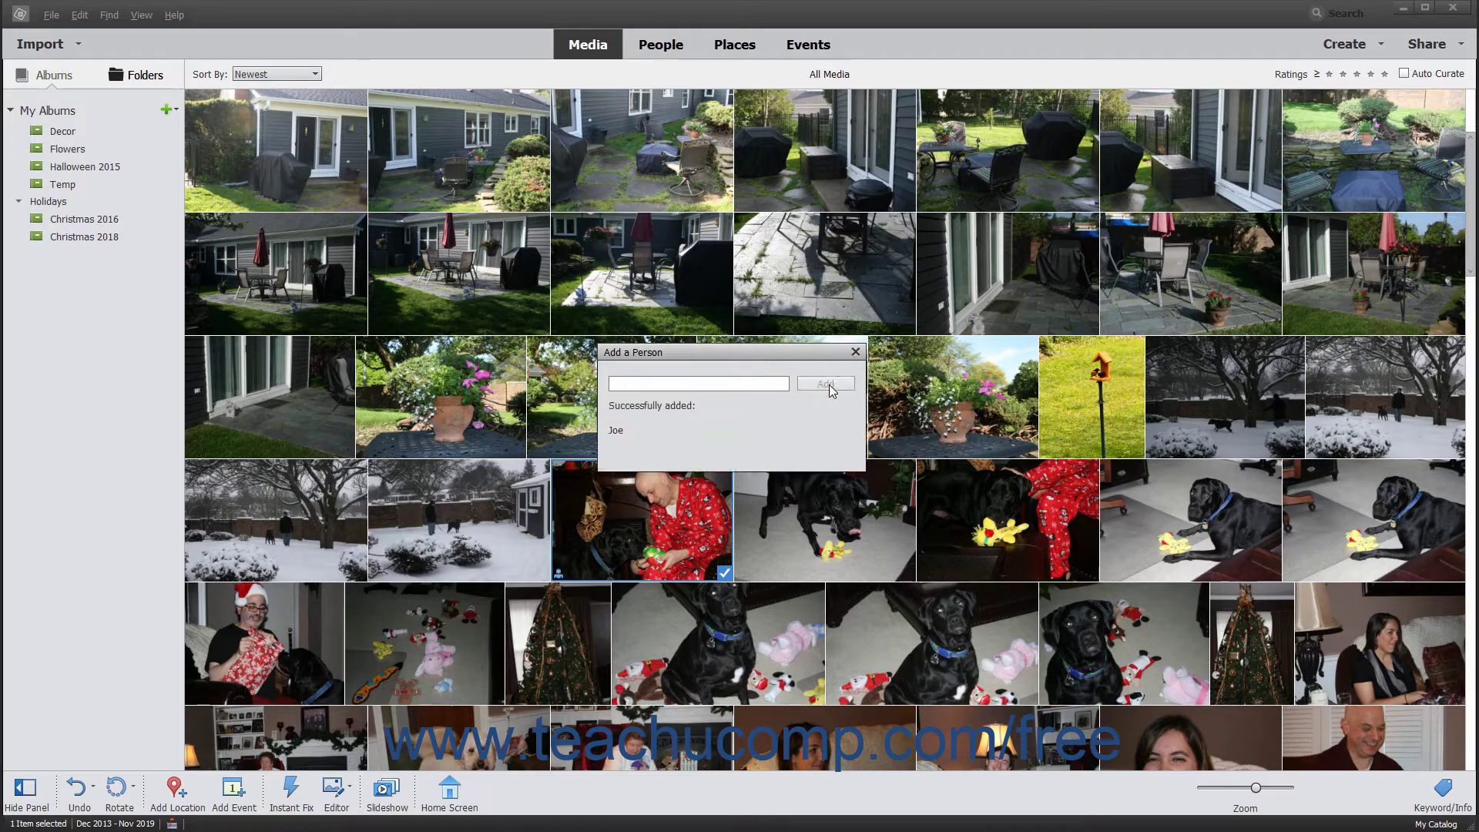
left_click(859, 351)
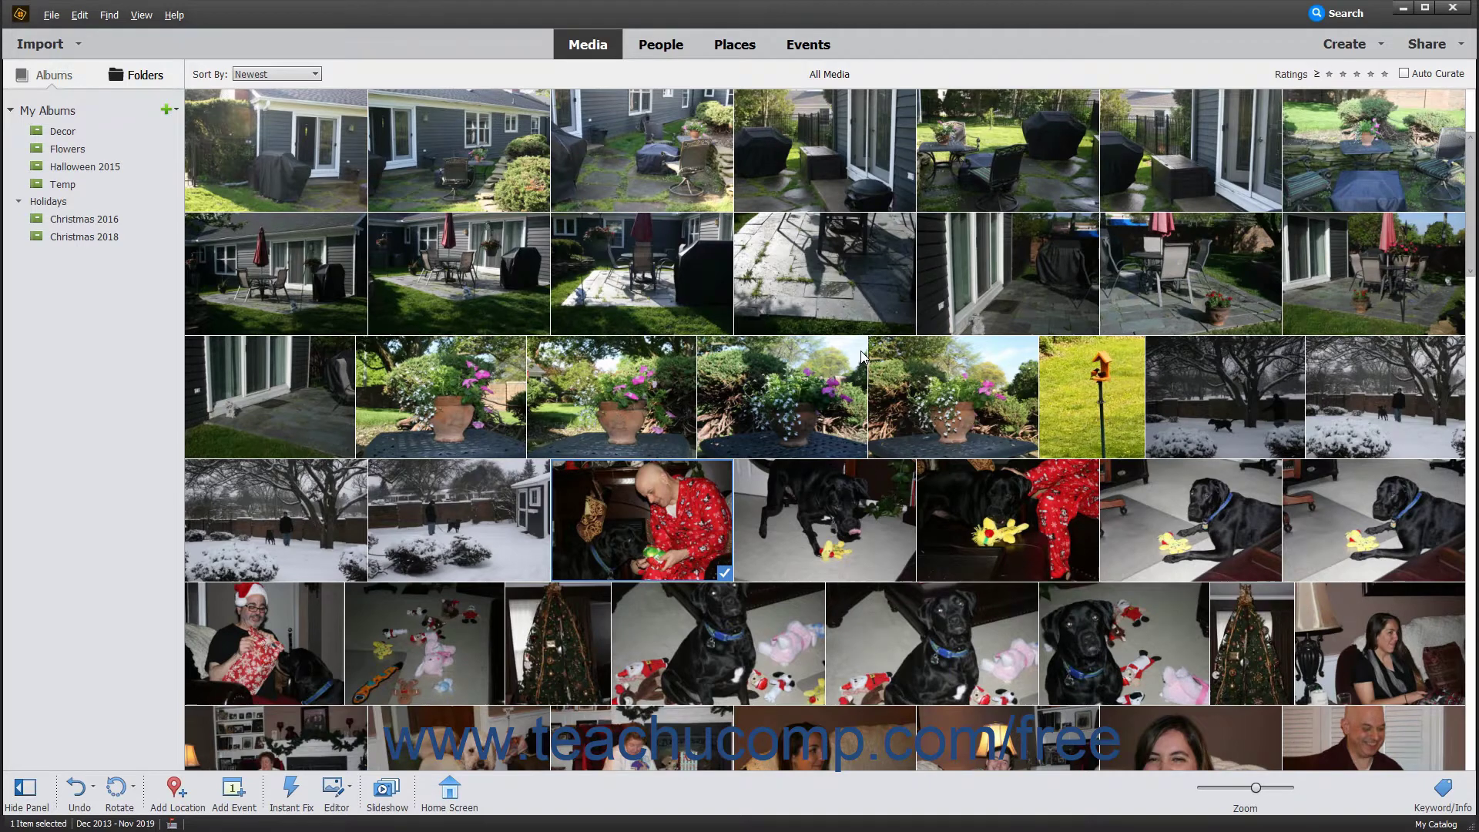
scroll(861, 351, "down", 3)
Open the smiling bald man photo and fit a face box over his head.
double_click(1380, 505)
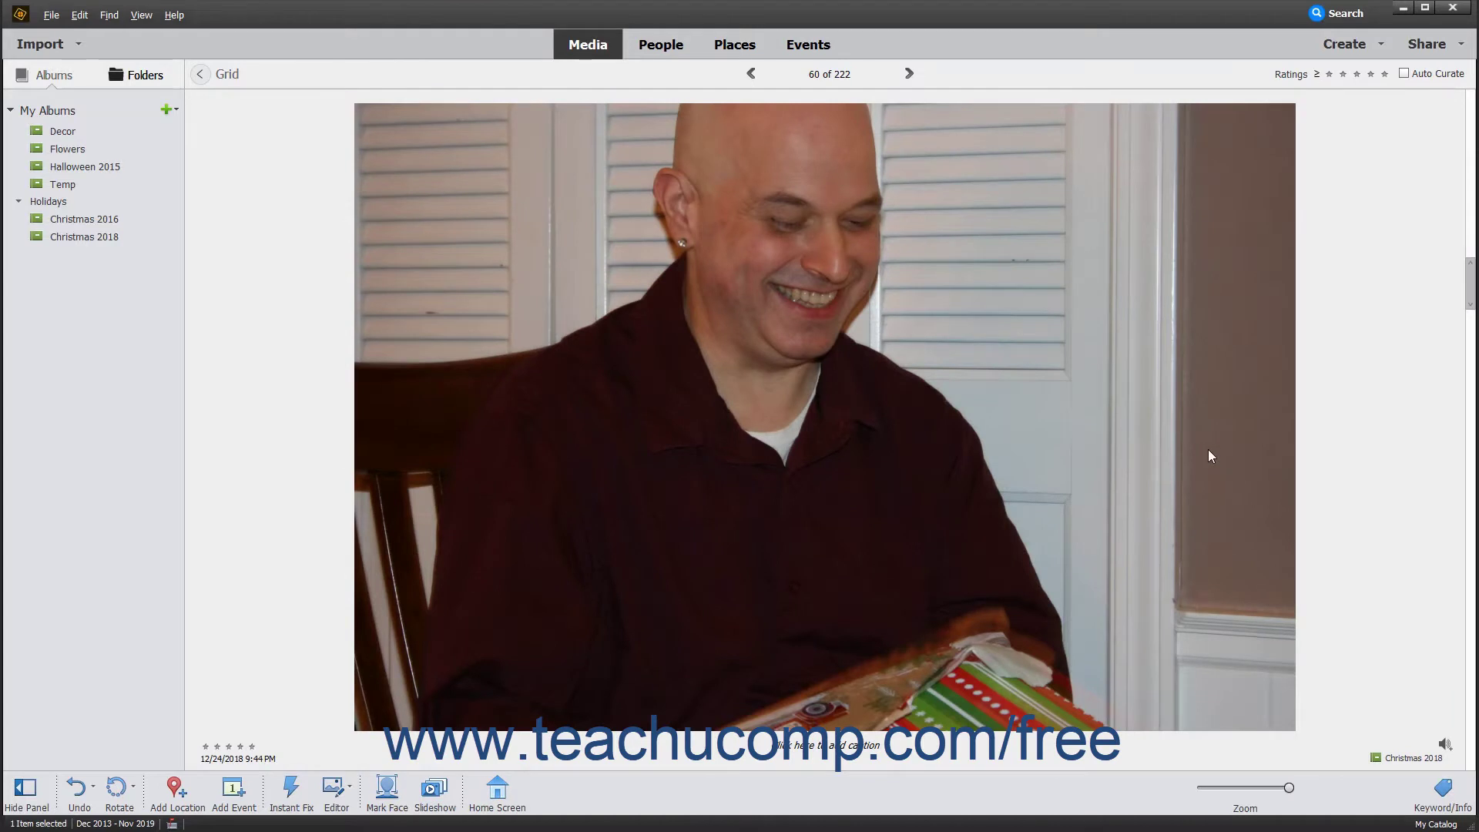
left_click(391, 801)
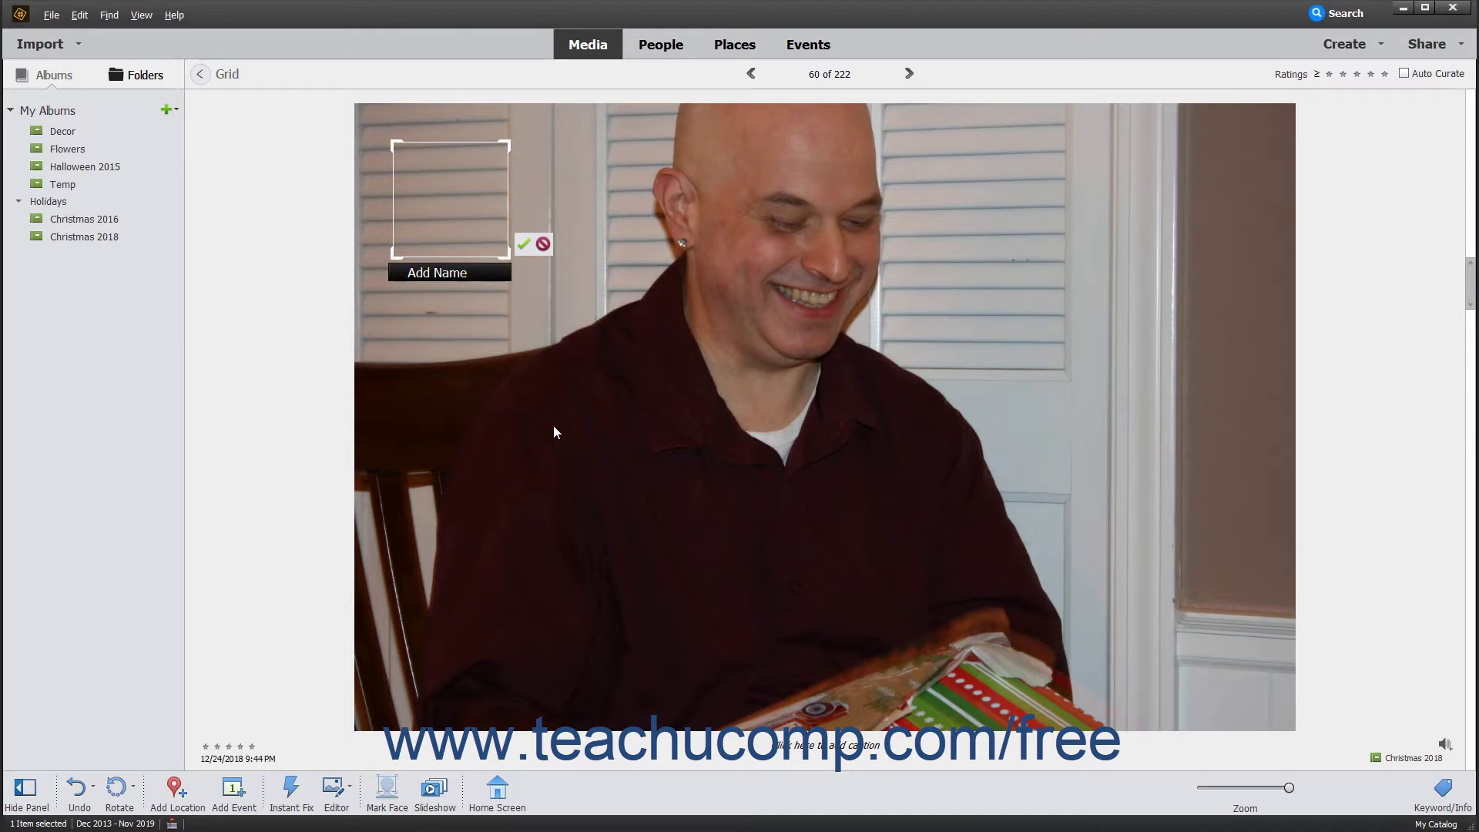
left_click_drag(479, 207, 838, 243)
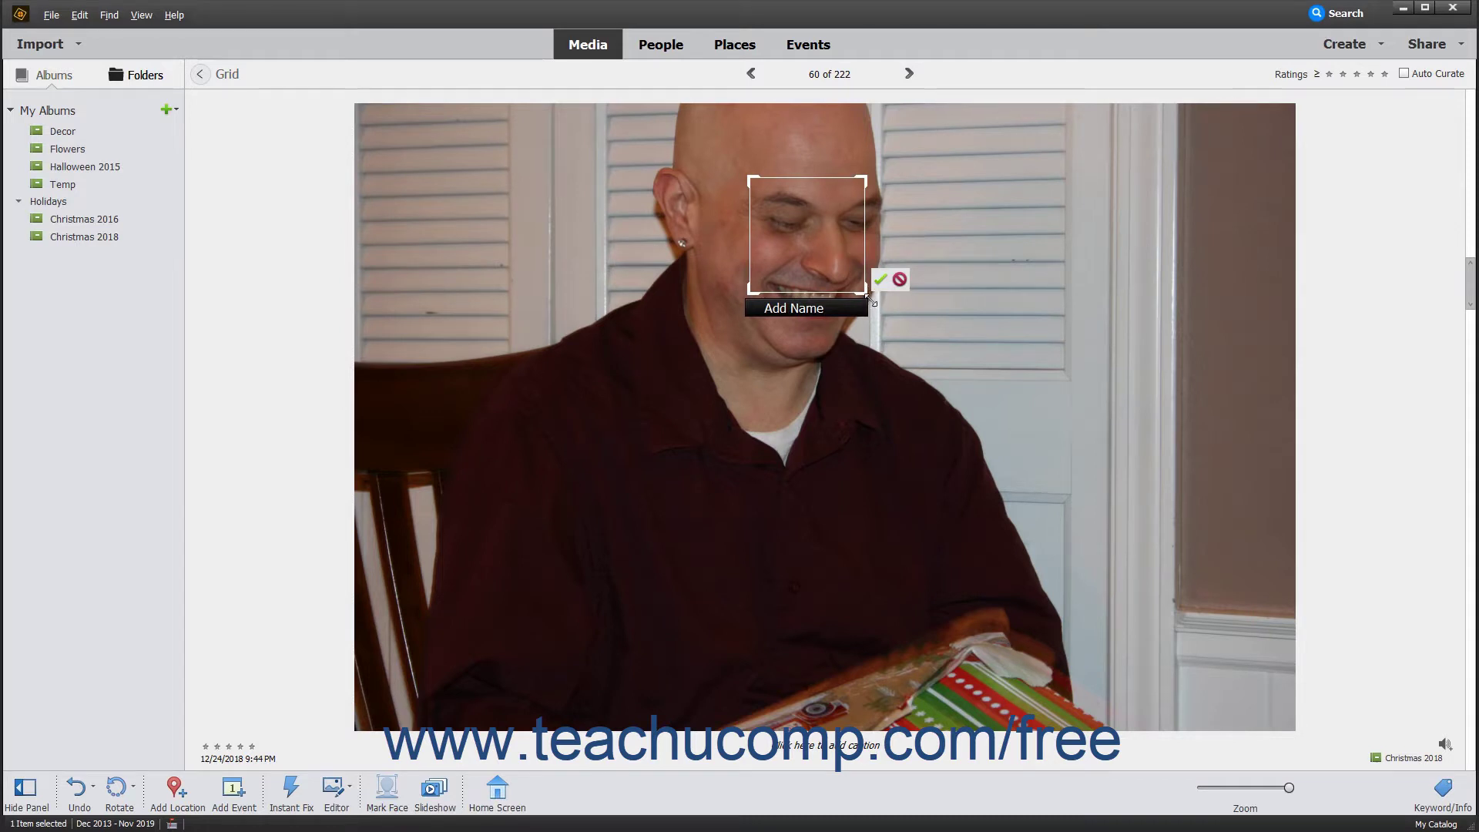
left_click_drag(872, 297, 938, 366)
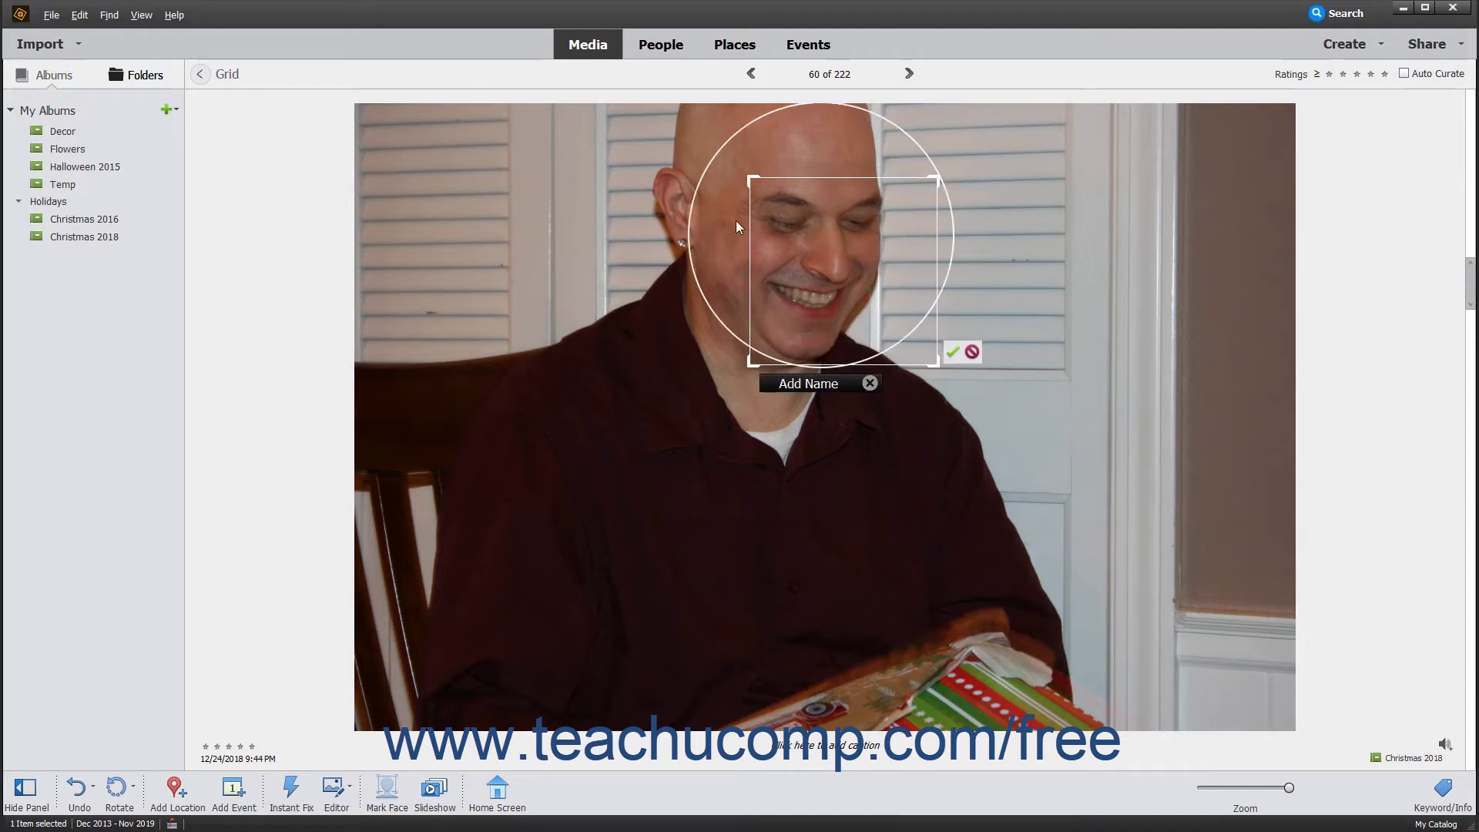
left_click_drag(749, 185, 692, 144)
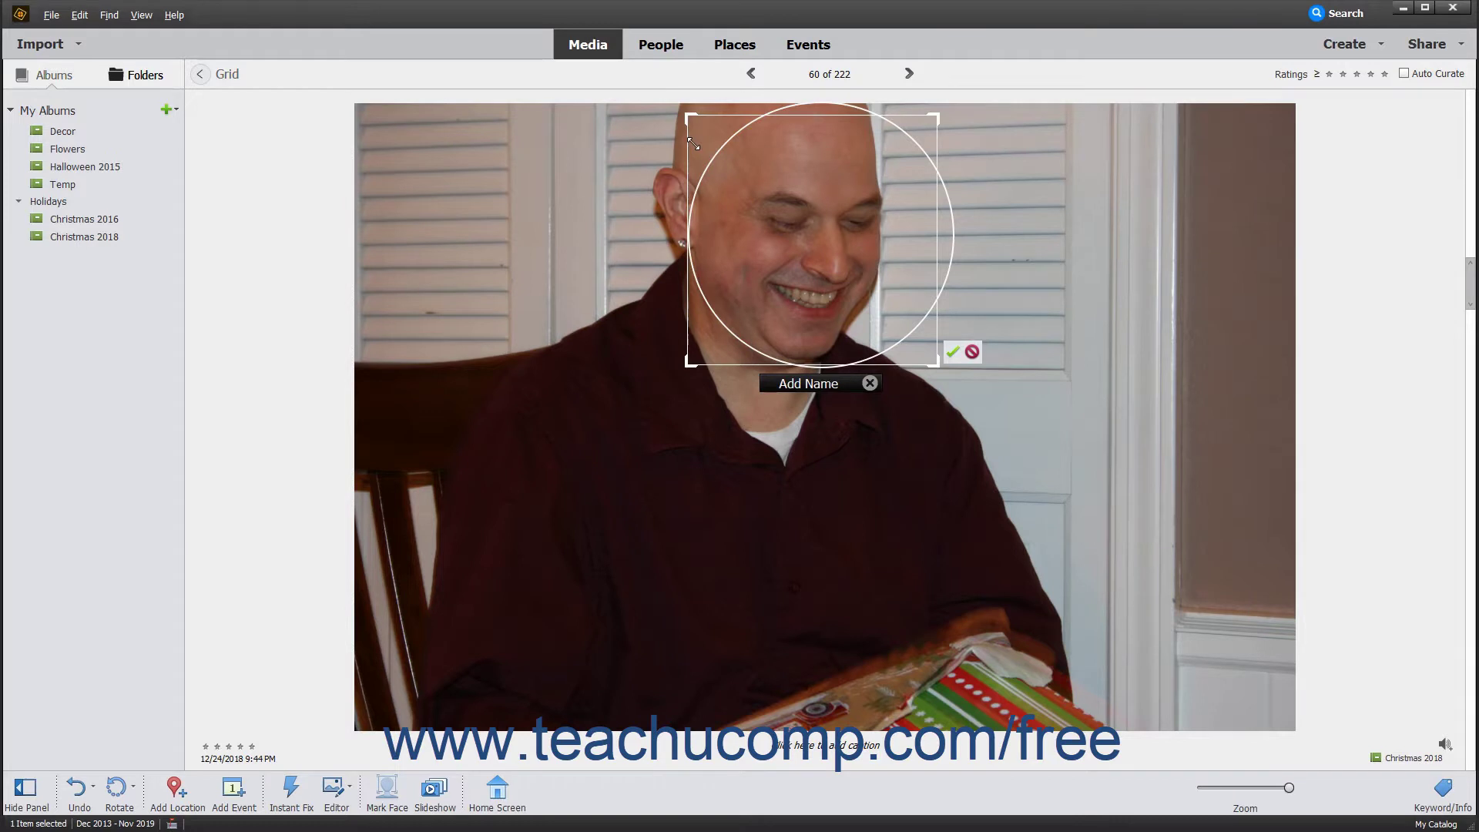
Tag the marked face with the matching existing person's name from the suggestions.
left_click(809, 385)
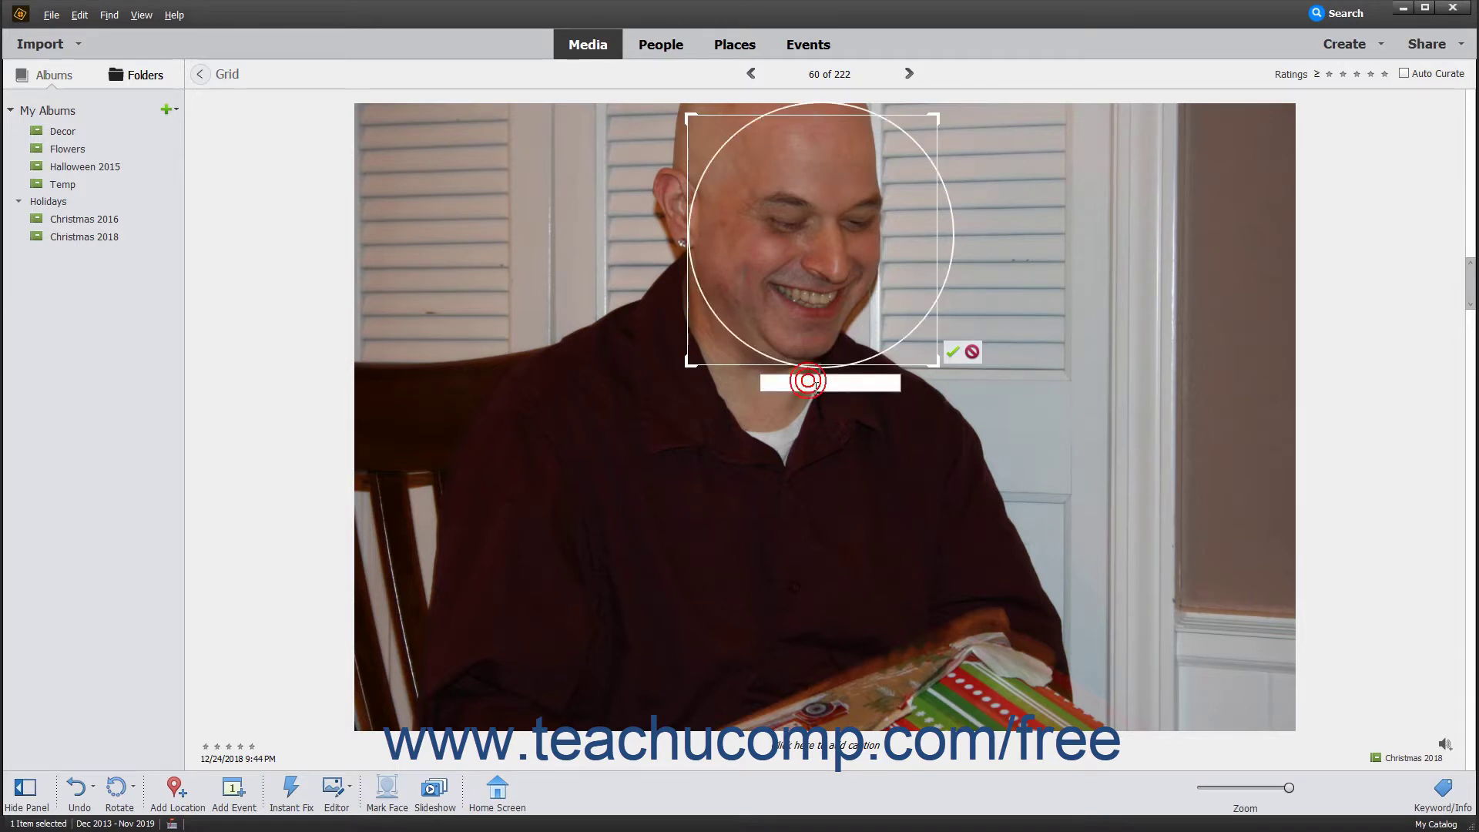
type("Joe")
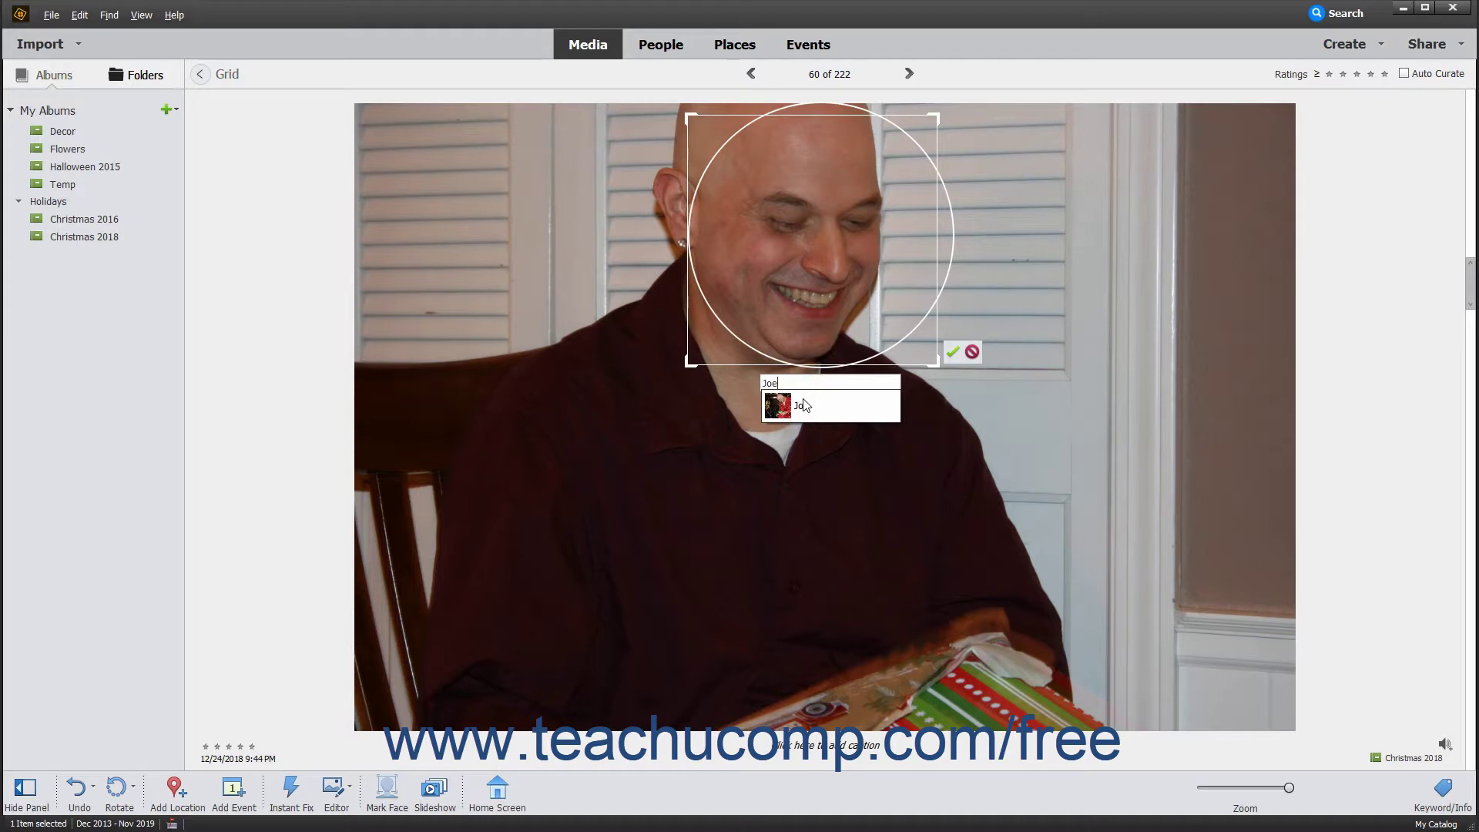
left_click(802, 408)
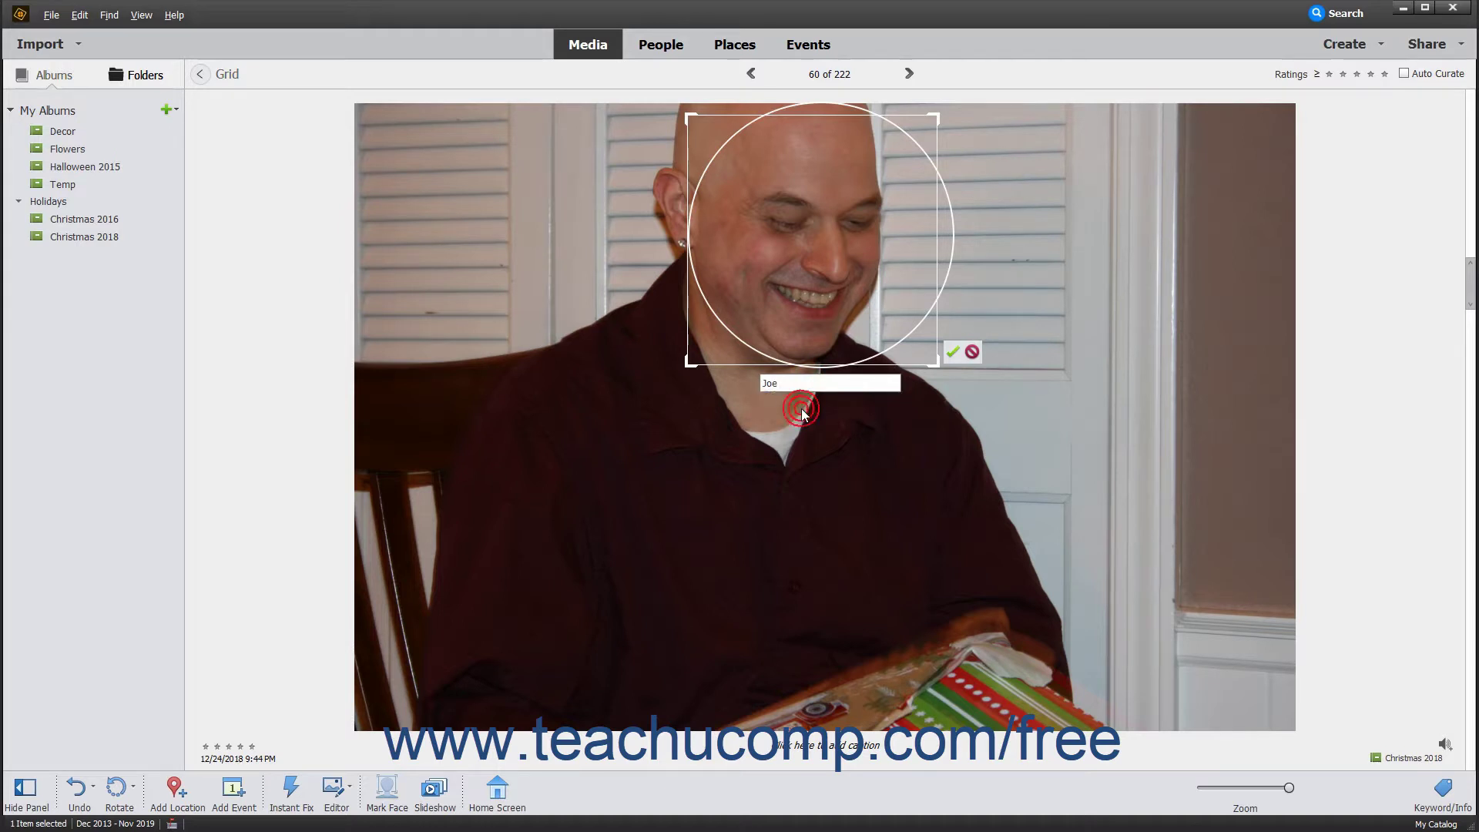
left_click(954, 352)
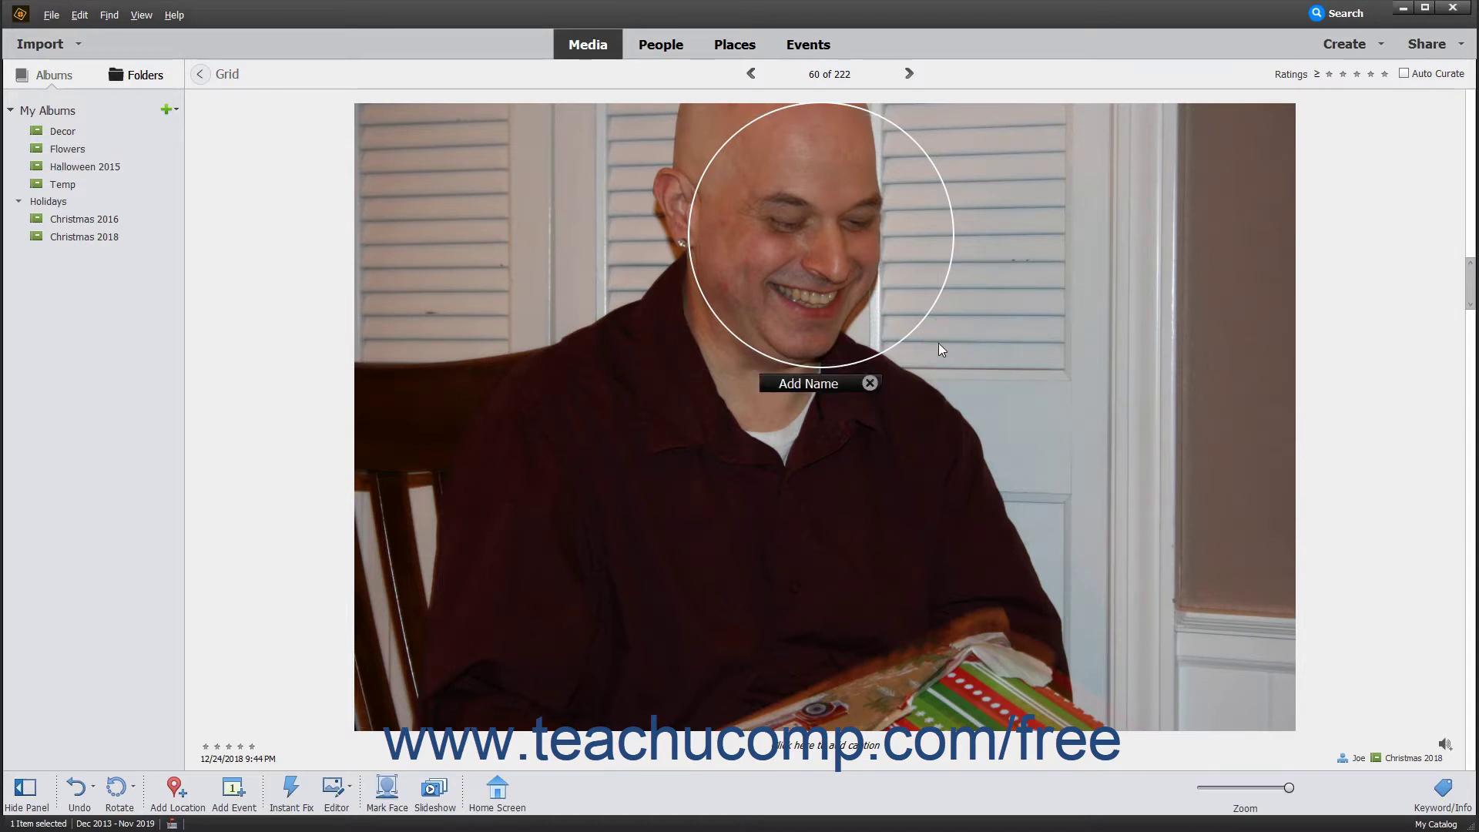
Check the People view's six unnamed stacks, return to the Media grid, and select the snowy field photo.
left_click(667, 47)
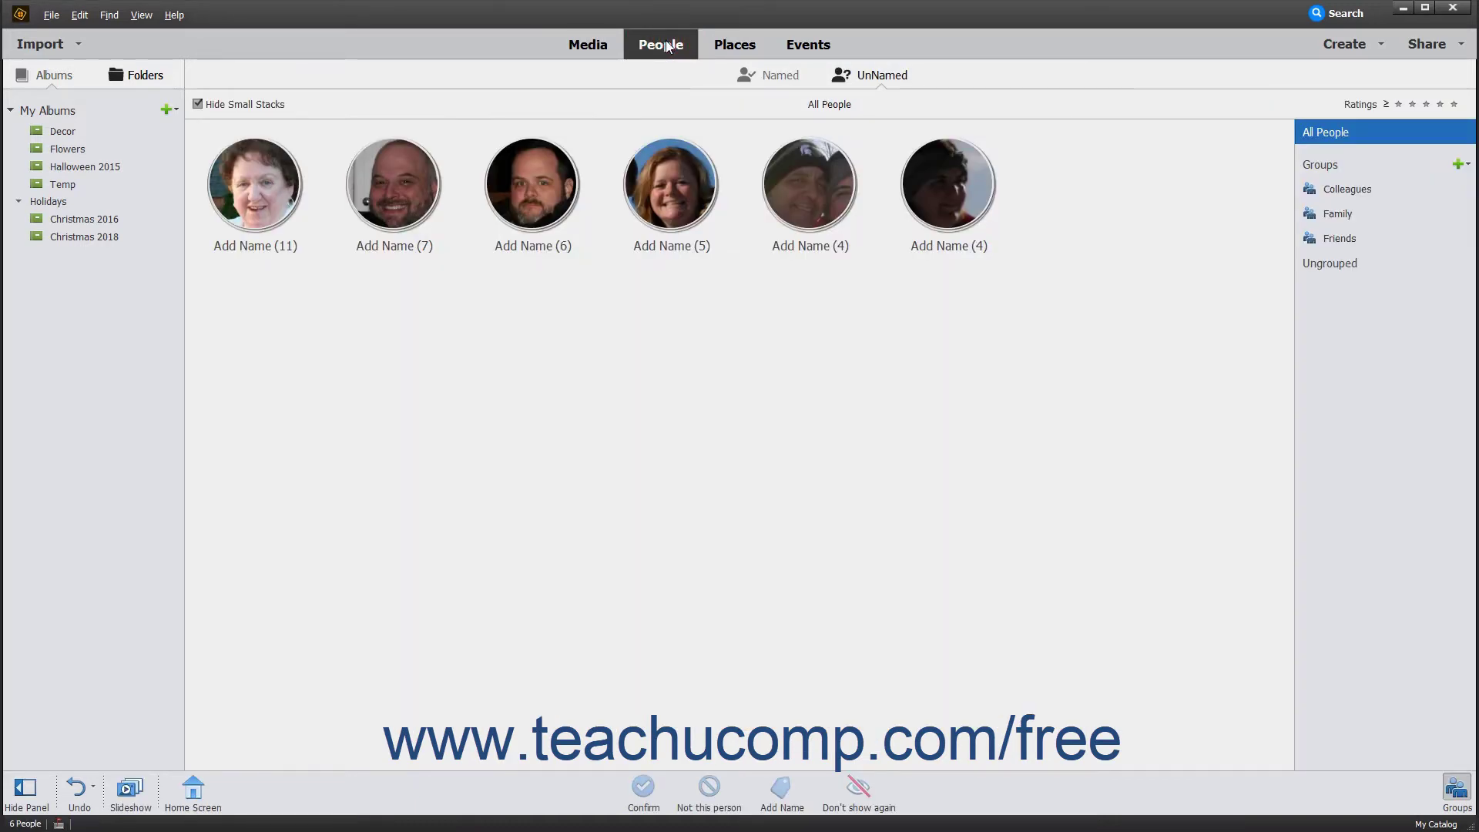
left_click(613, 47)
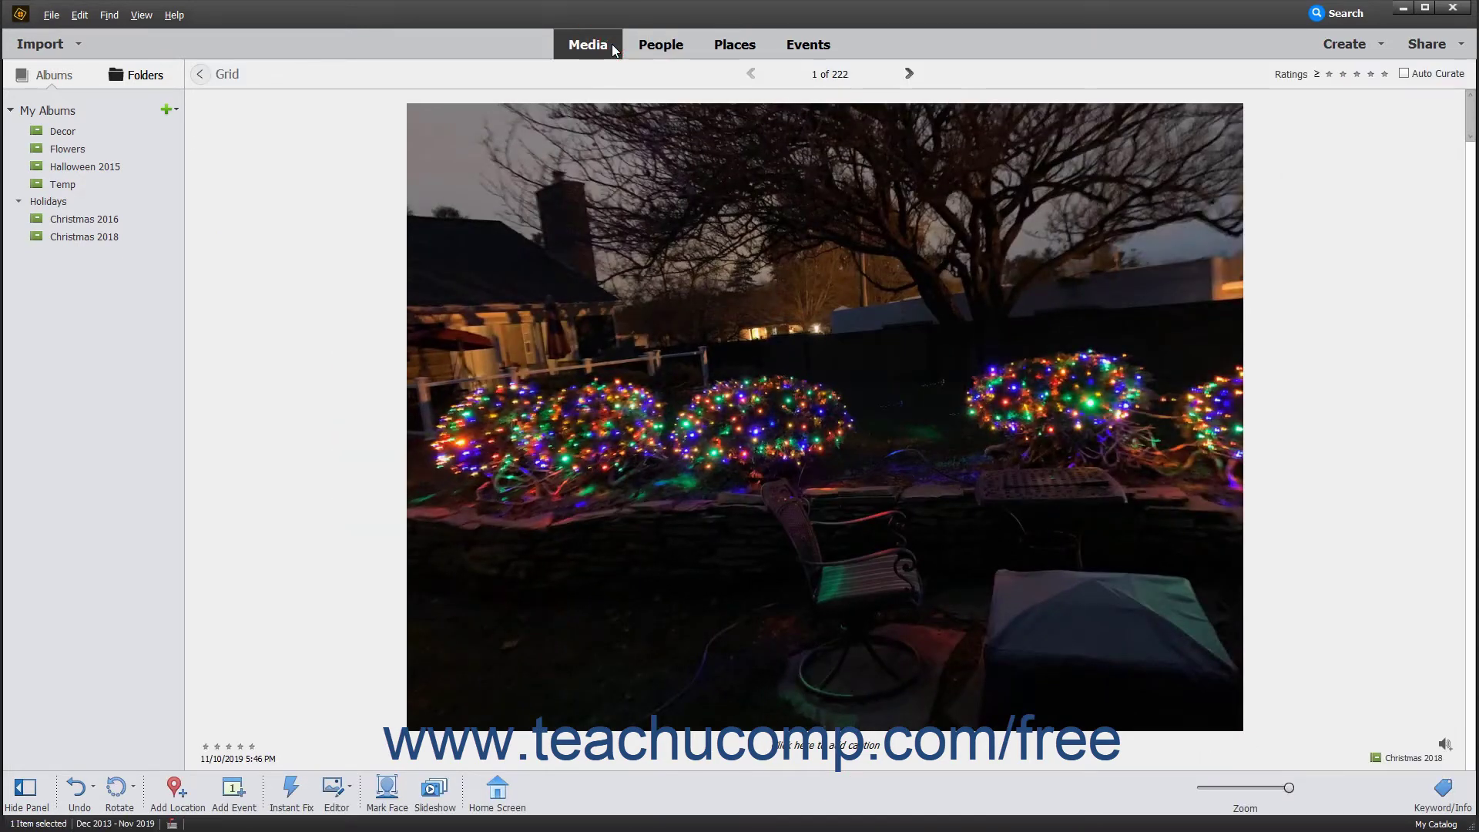
left_click(653, 47)
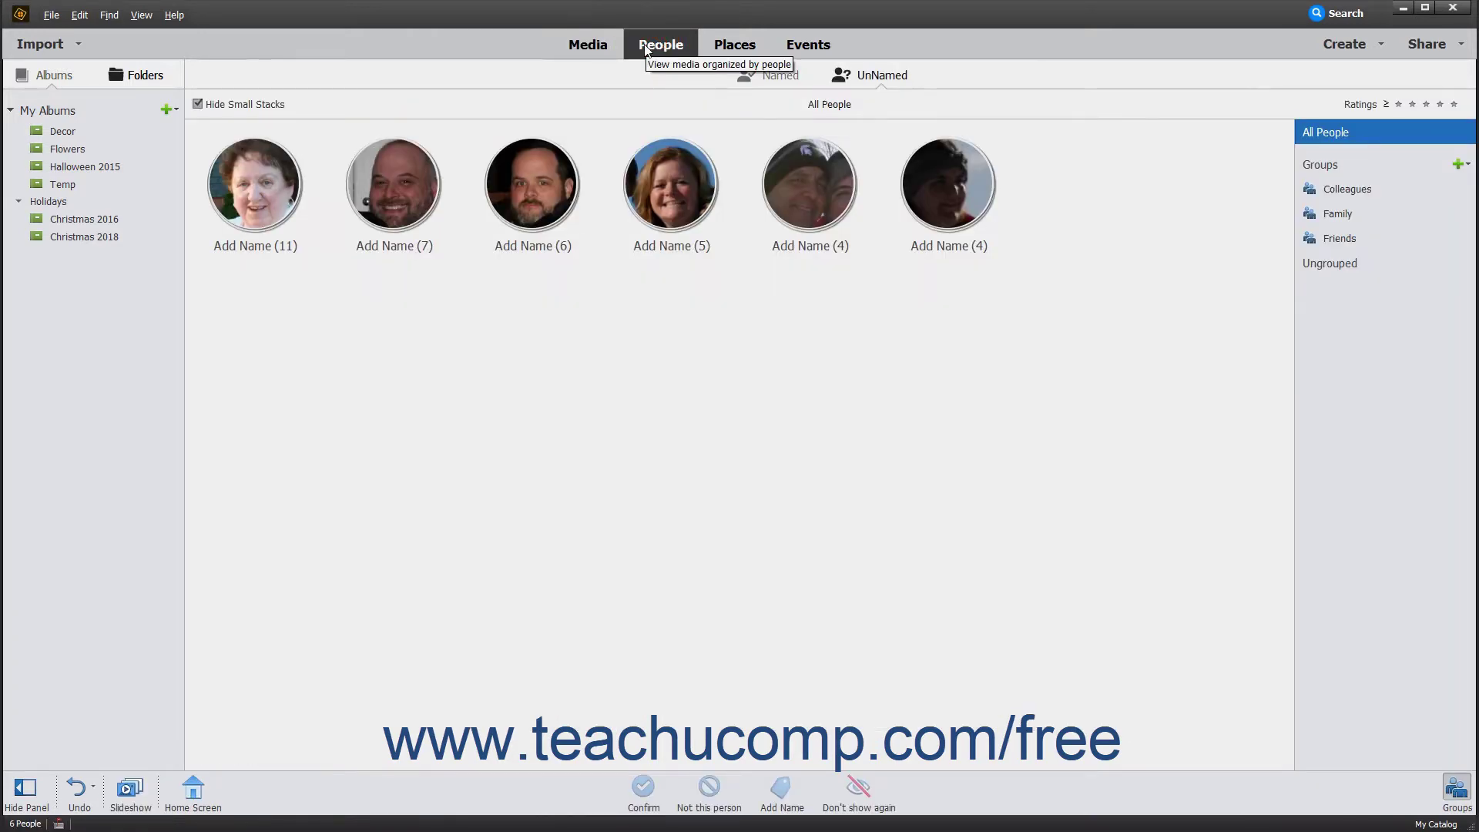
left_click(605, 49)
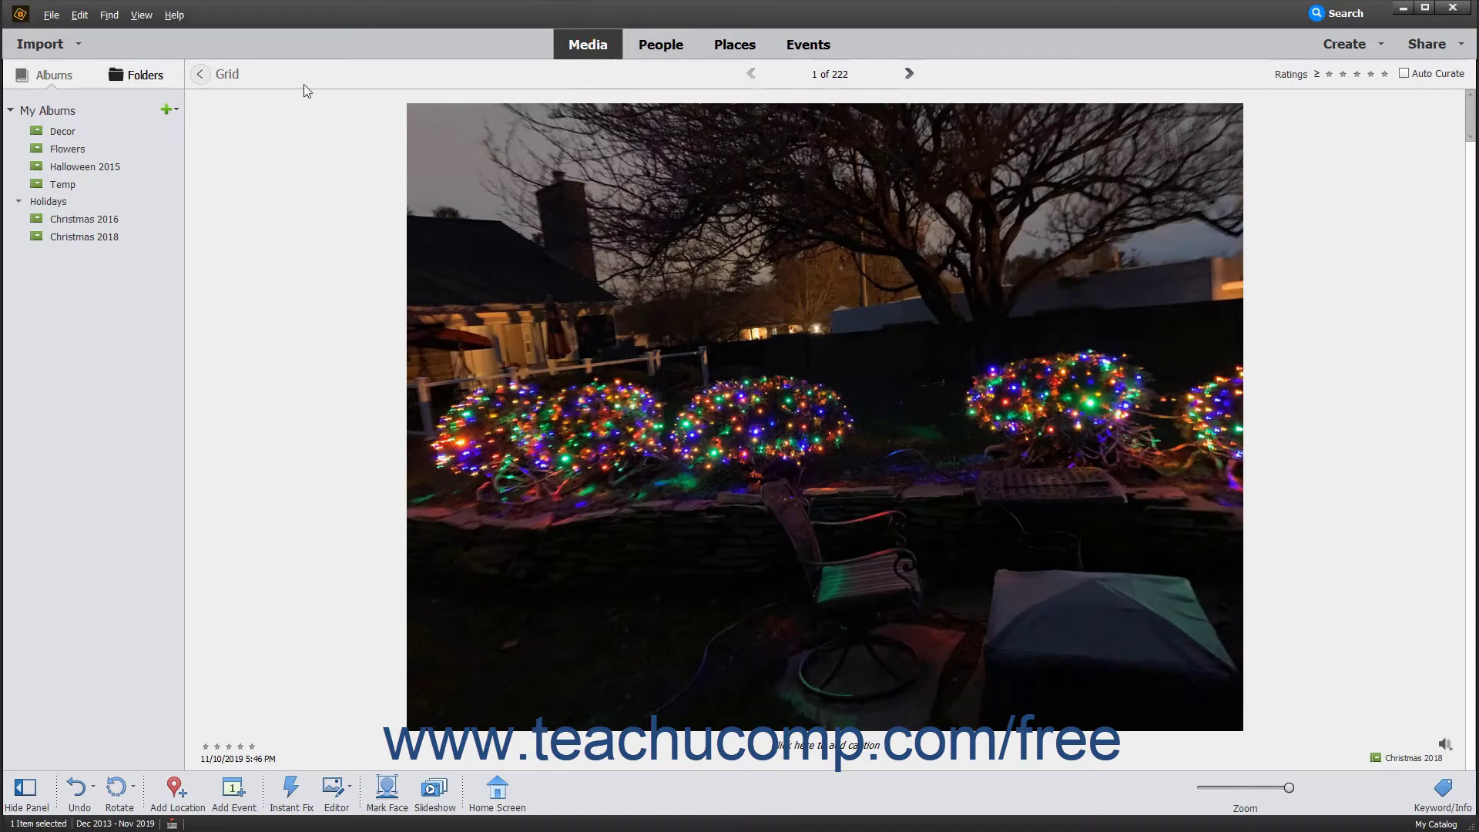
left_click(200, 75)
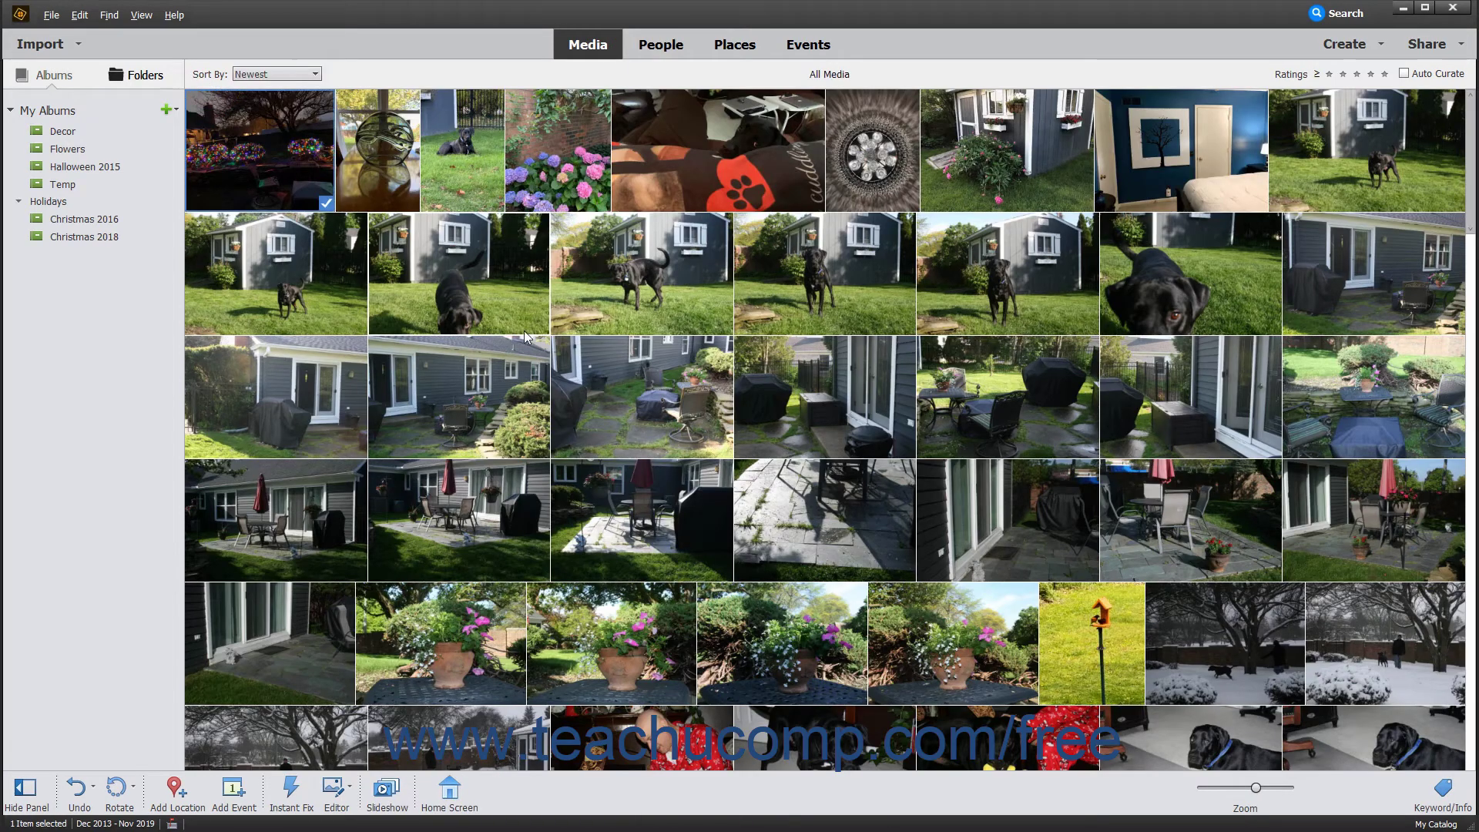
scroll(533, 348, "down", 5)
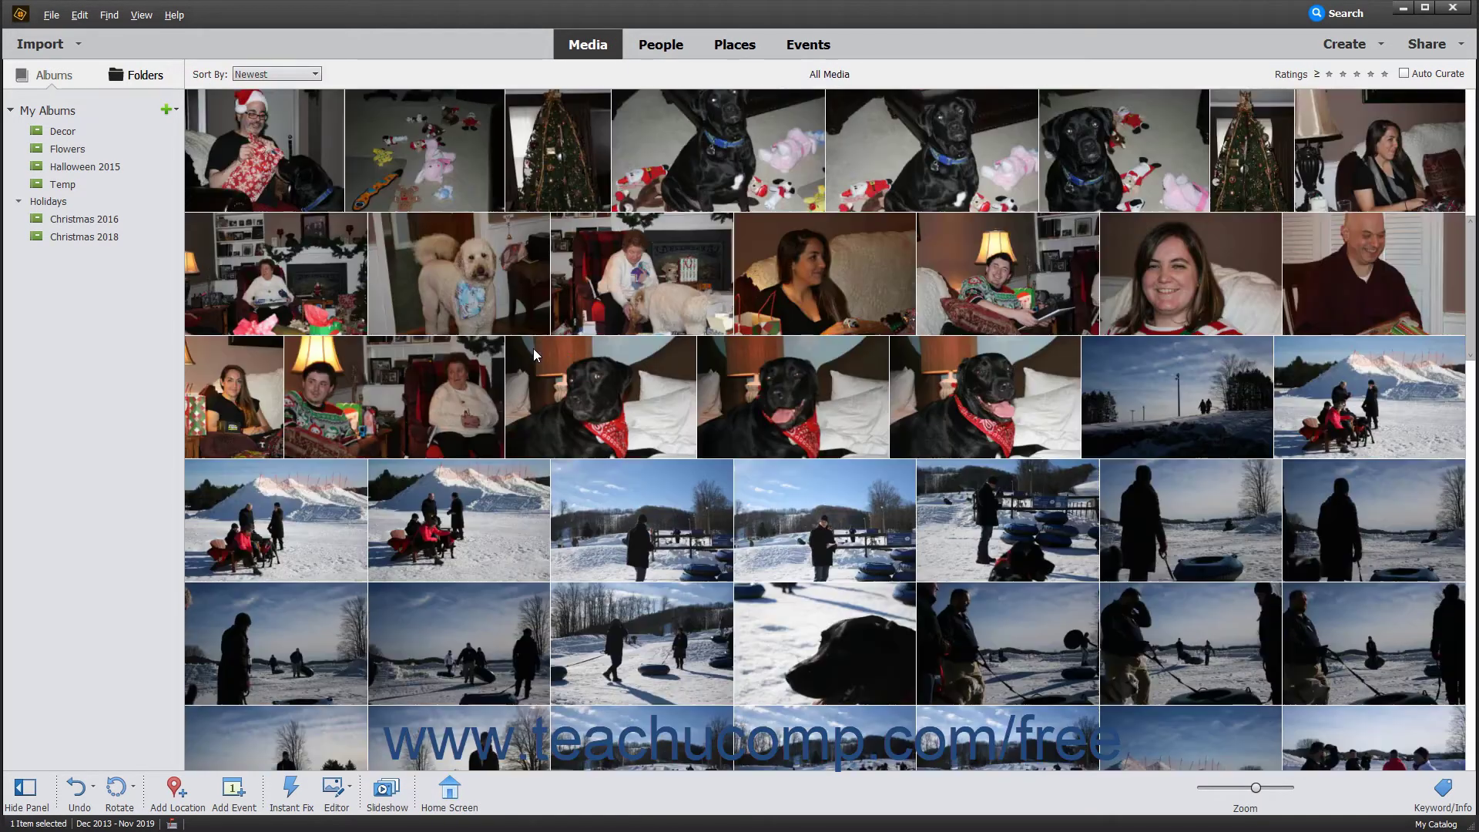
left_click(1131, 398)
Extend the selection to 60 photos and tag them with the Boyne Mountain, Michigan location.
scroll(1106, 432, "down", 5)
left_click(478, 543, "shift")
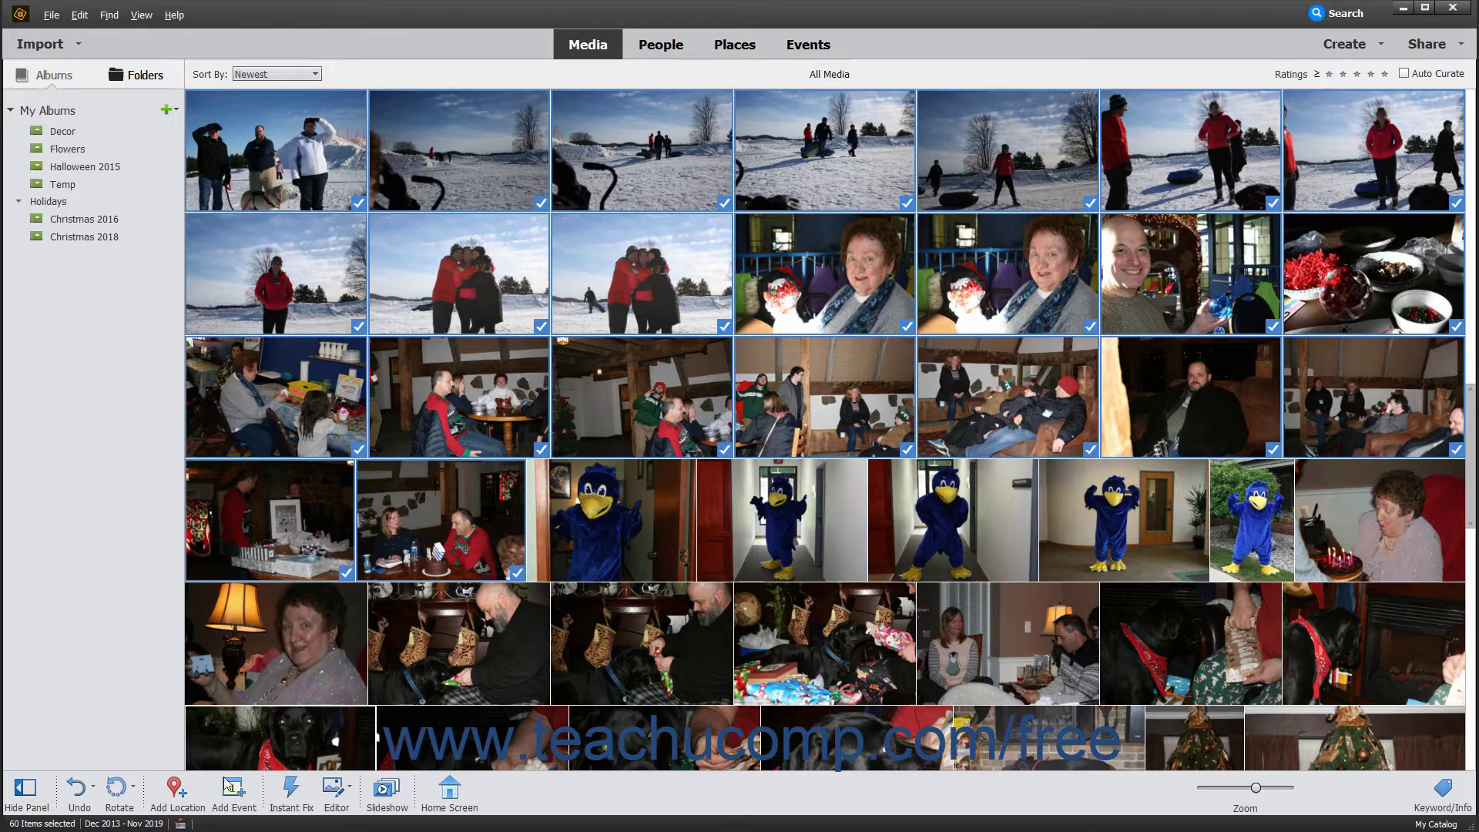
left_click(175, 809)
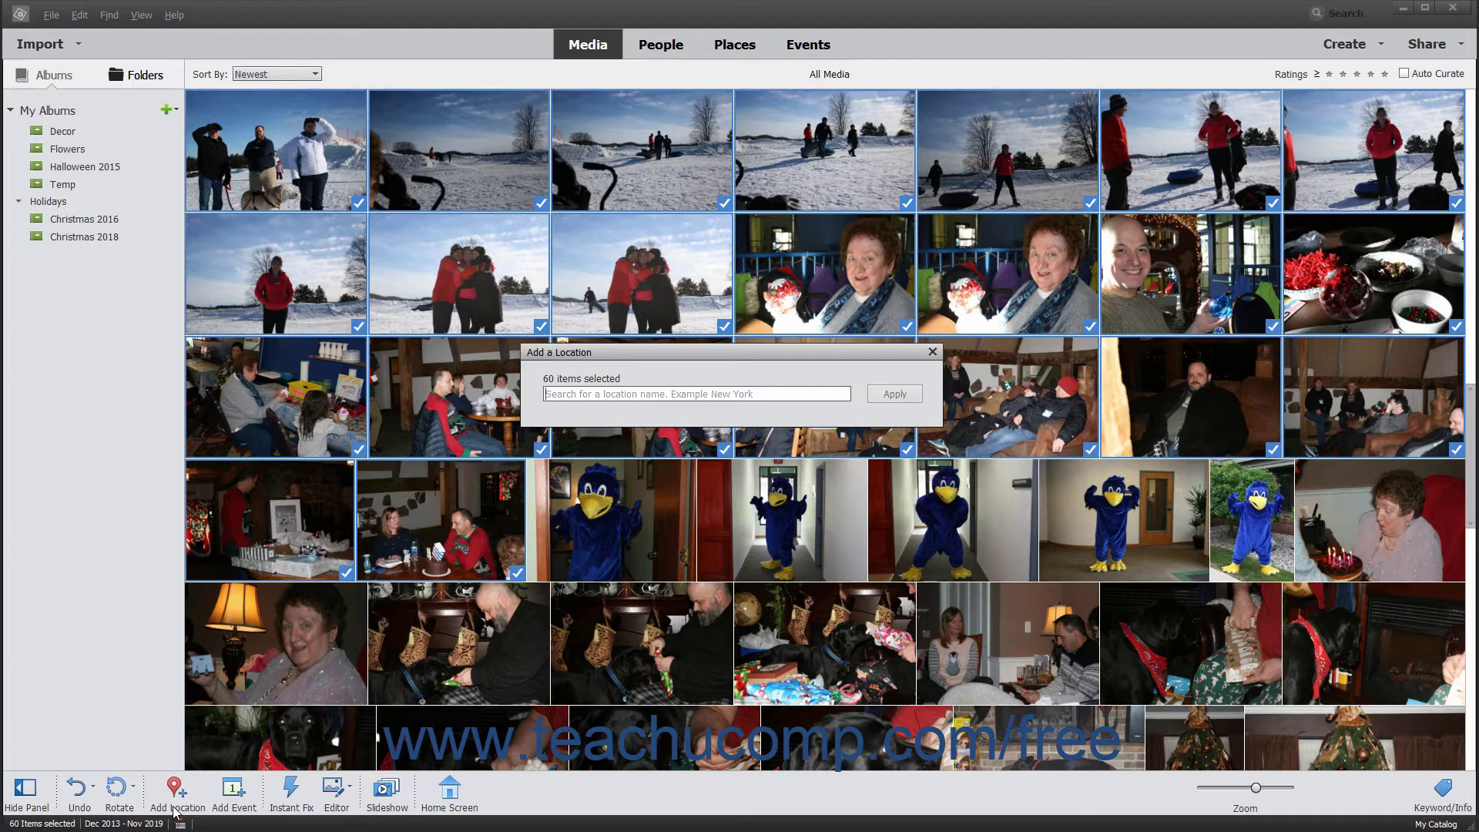
type("Boyne Mountain, Michigan")
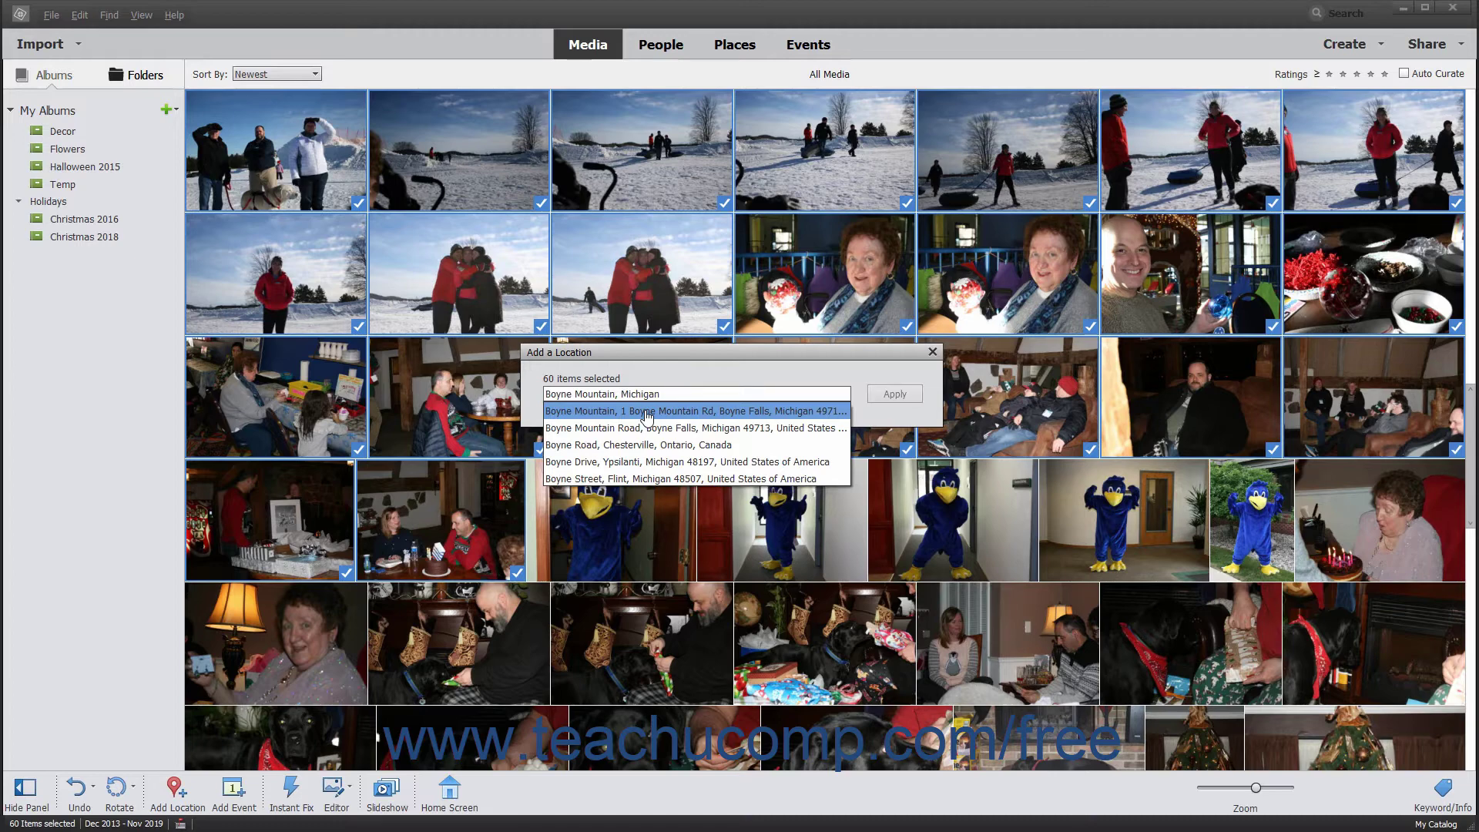
left_click(646, 412)
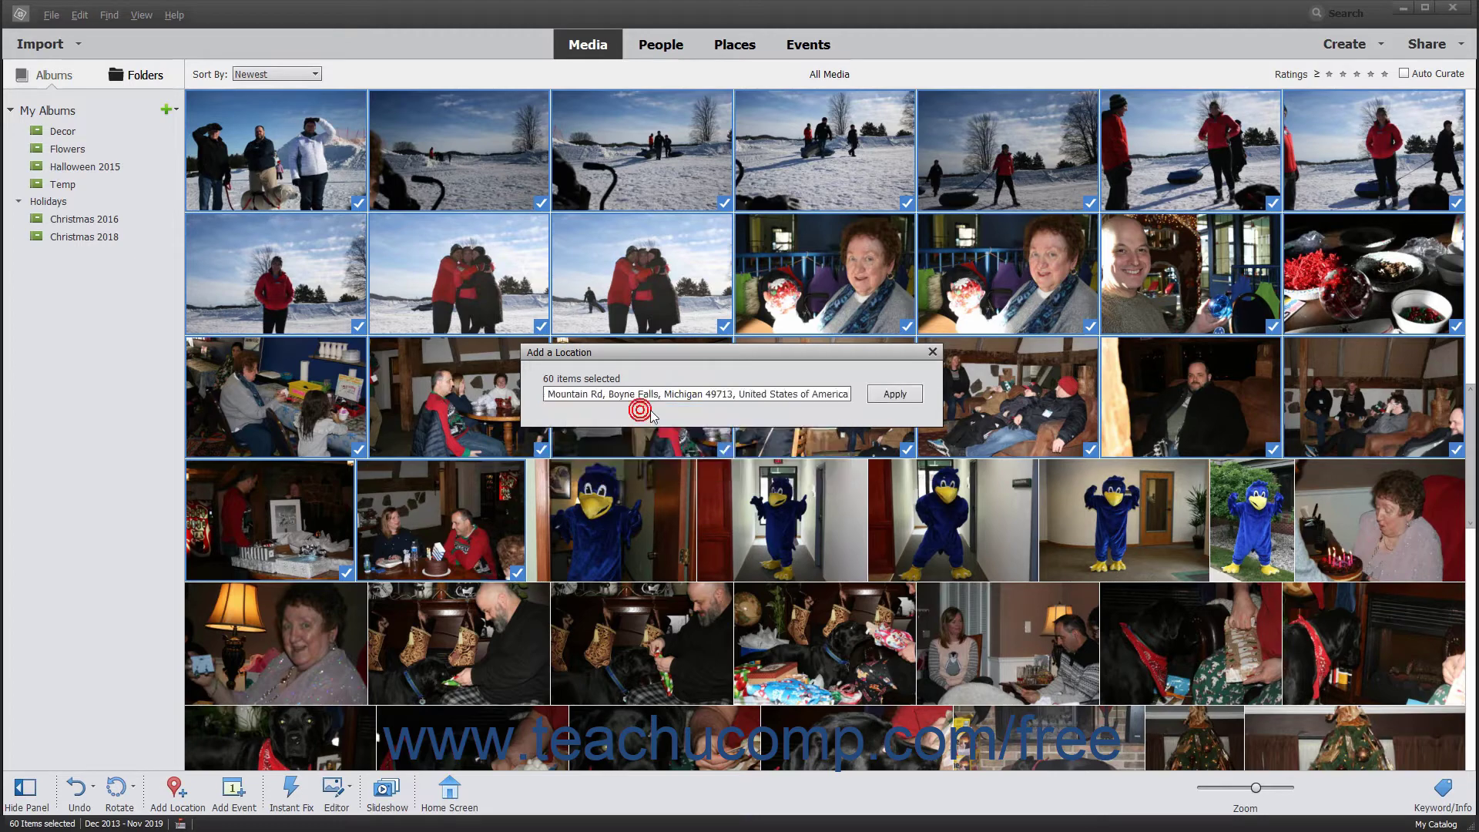
left_click(875, 397)
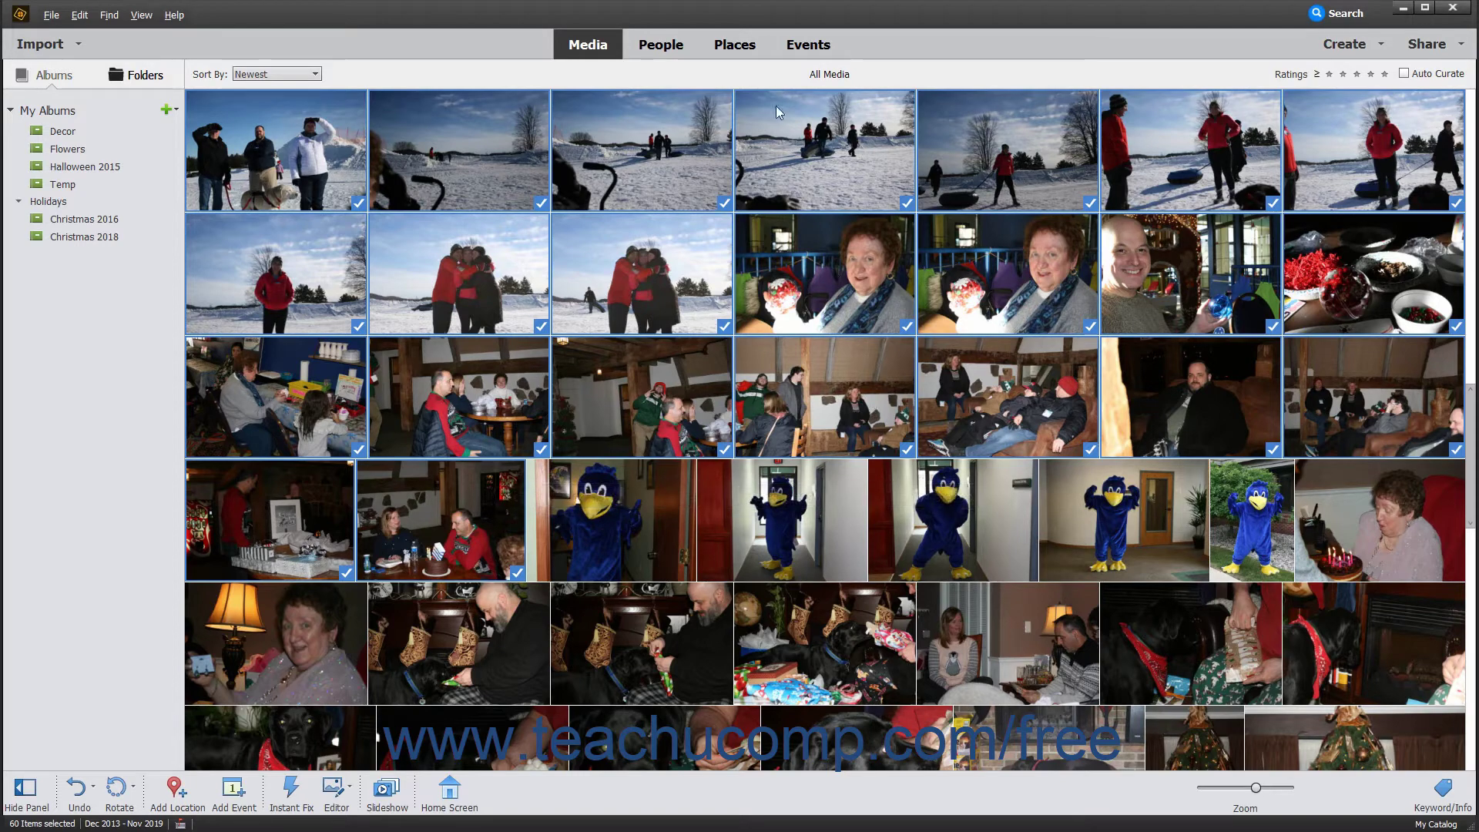
Review the 60 photos at the Boyne Falls, Michigan map pin in Places, then go back to Media.
left_click(745, 47)
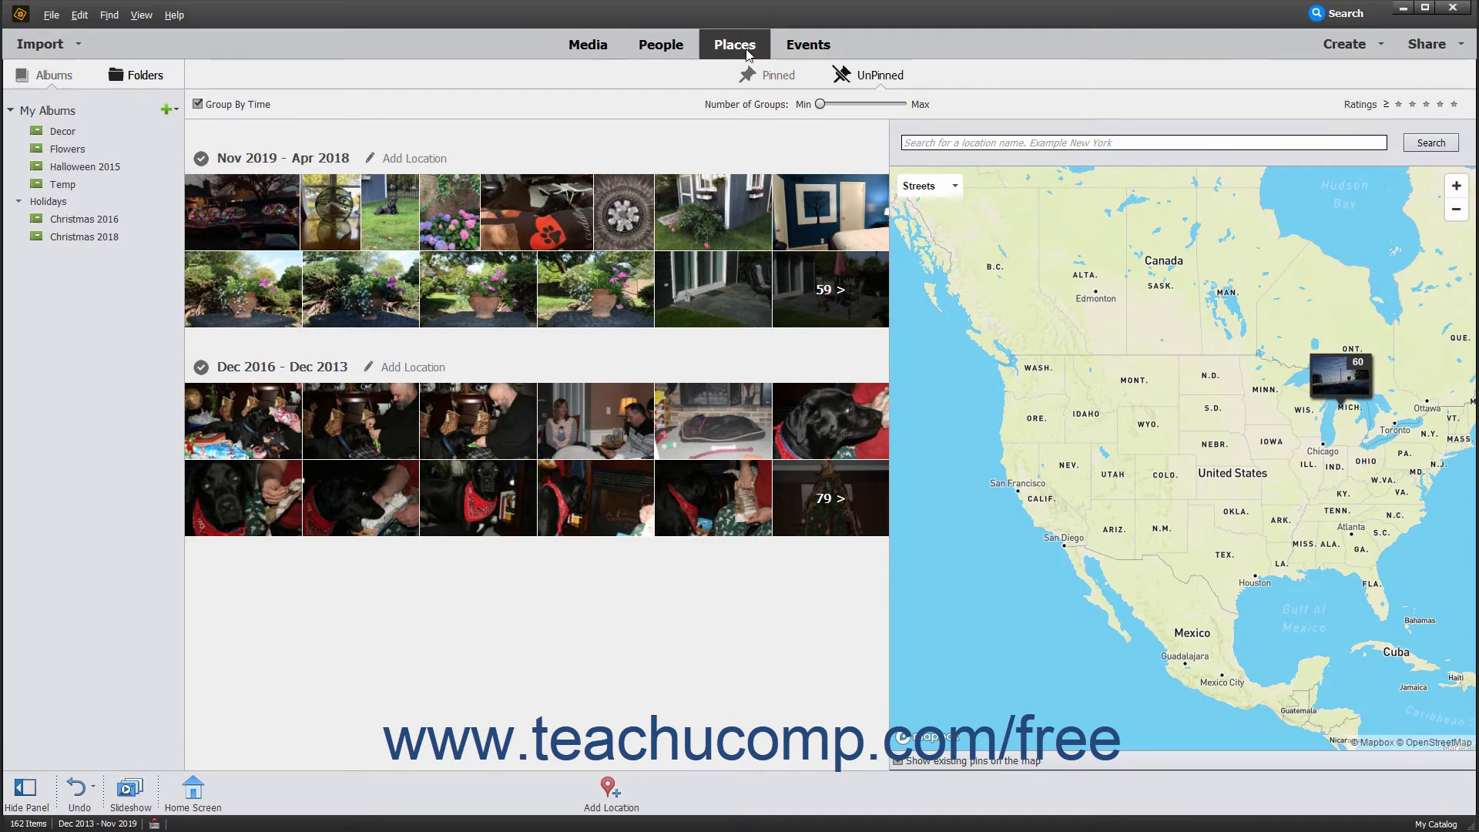
mouse_move(1339, 377)
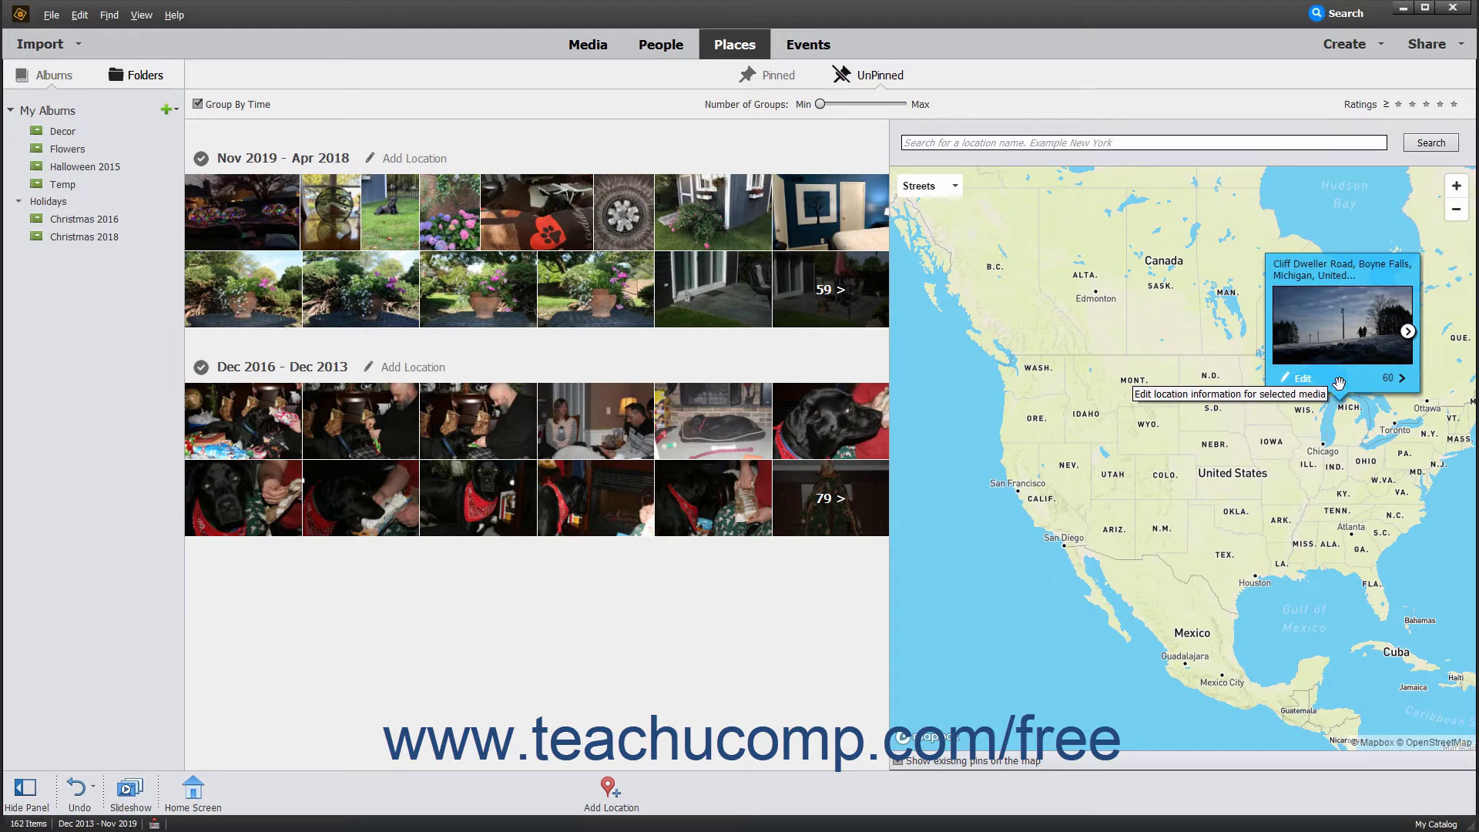
left_click_drag(1338, 383, 1178, 425)
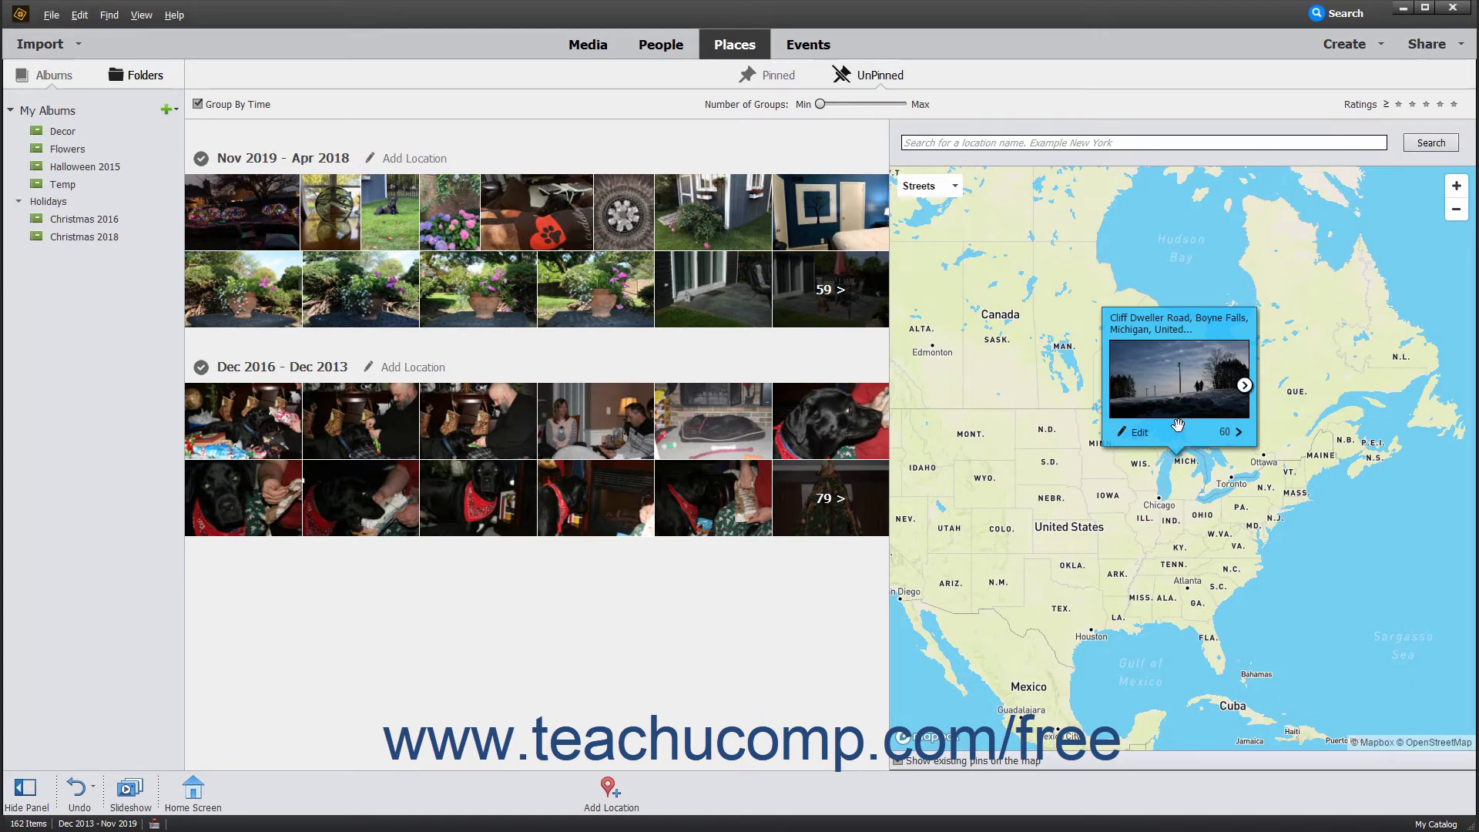
left_click(1169, 414)
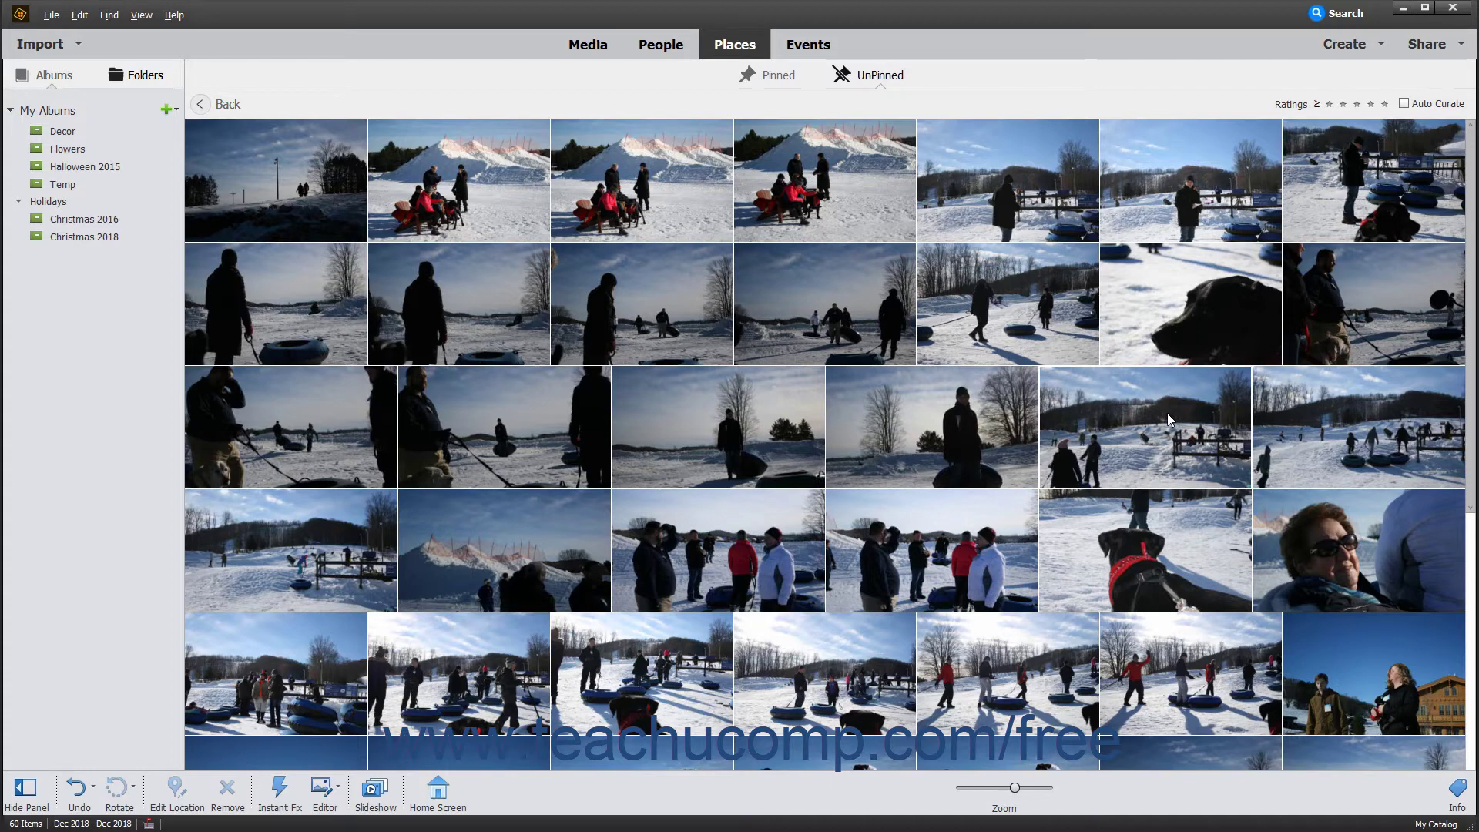
left_click(207, 106)
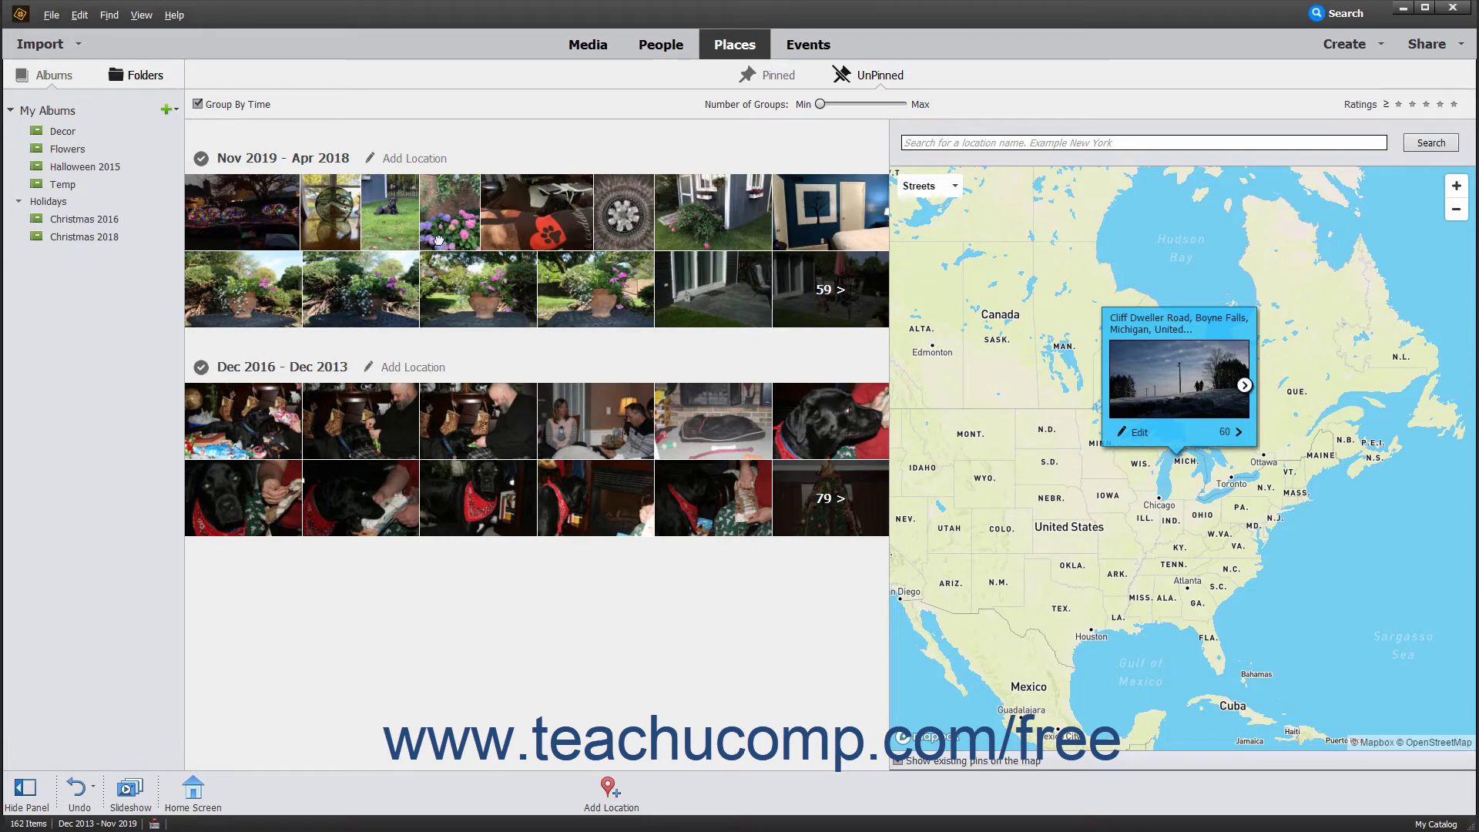
left_click(600, 48)
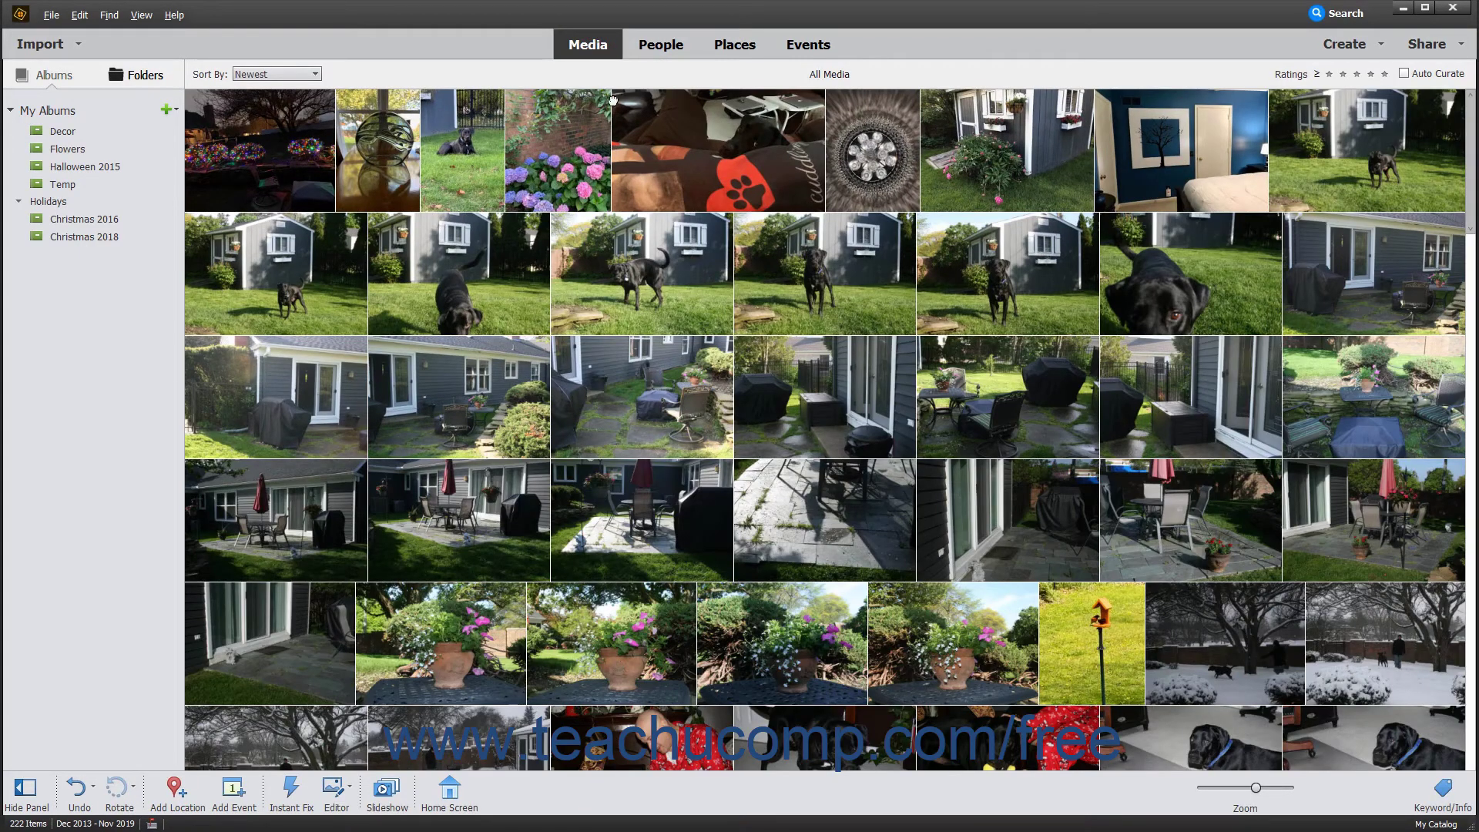
Select the 22 Christmas photos from first to last and open the Add New Event panel.
scroll(685, 358, "down", 3)
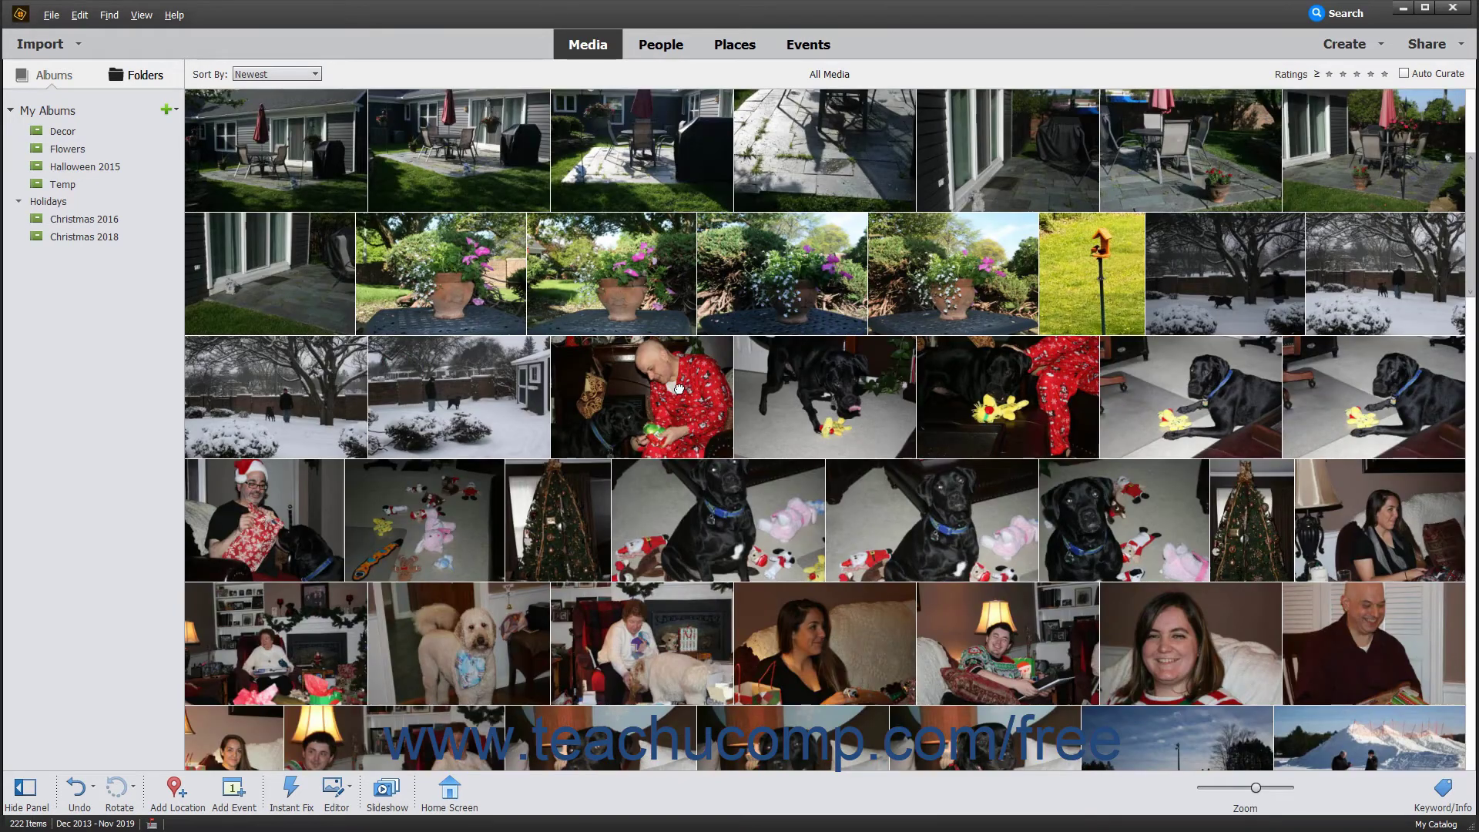
left_click(658, 377)
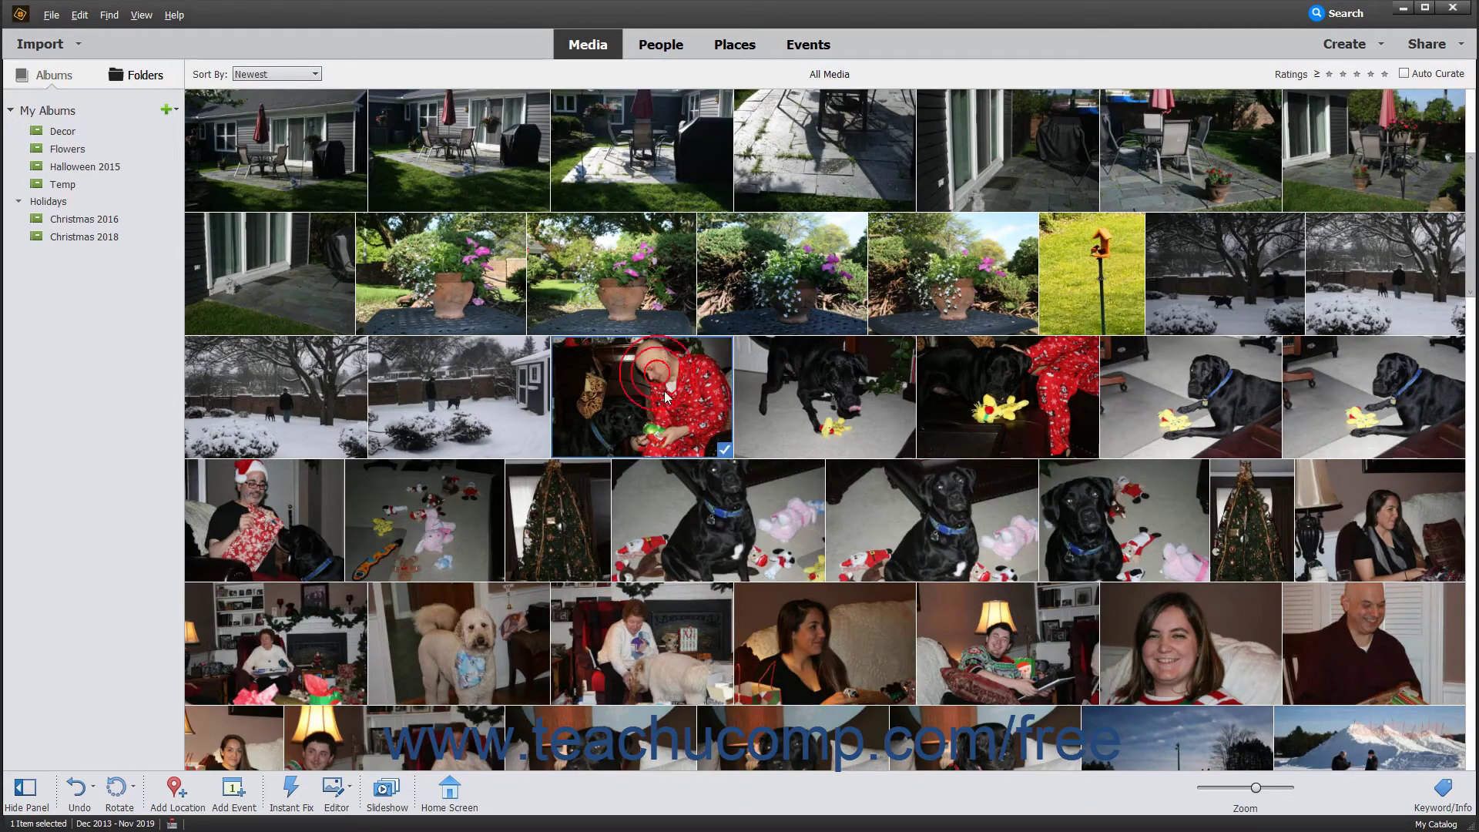
scroll(462, 509, "down", 2)
left_click(446, 507, "shift")
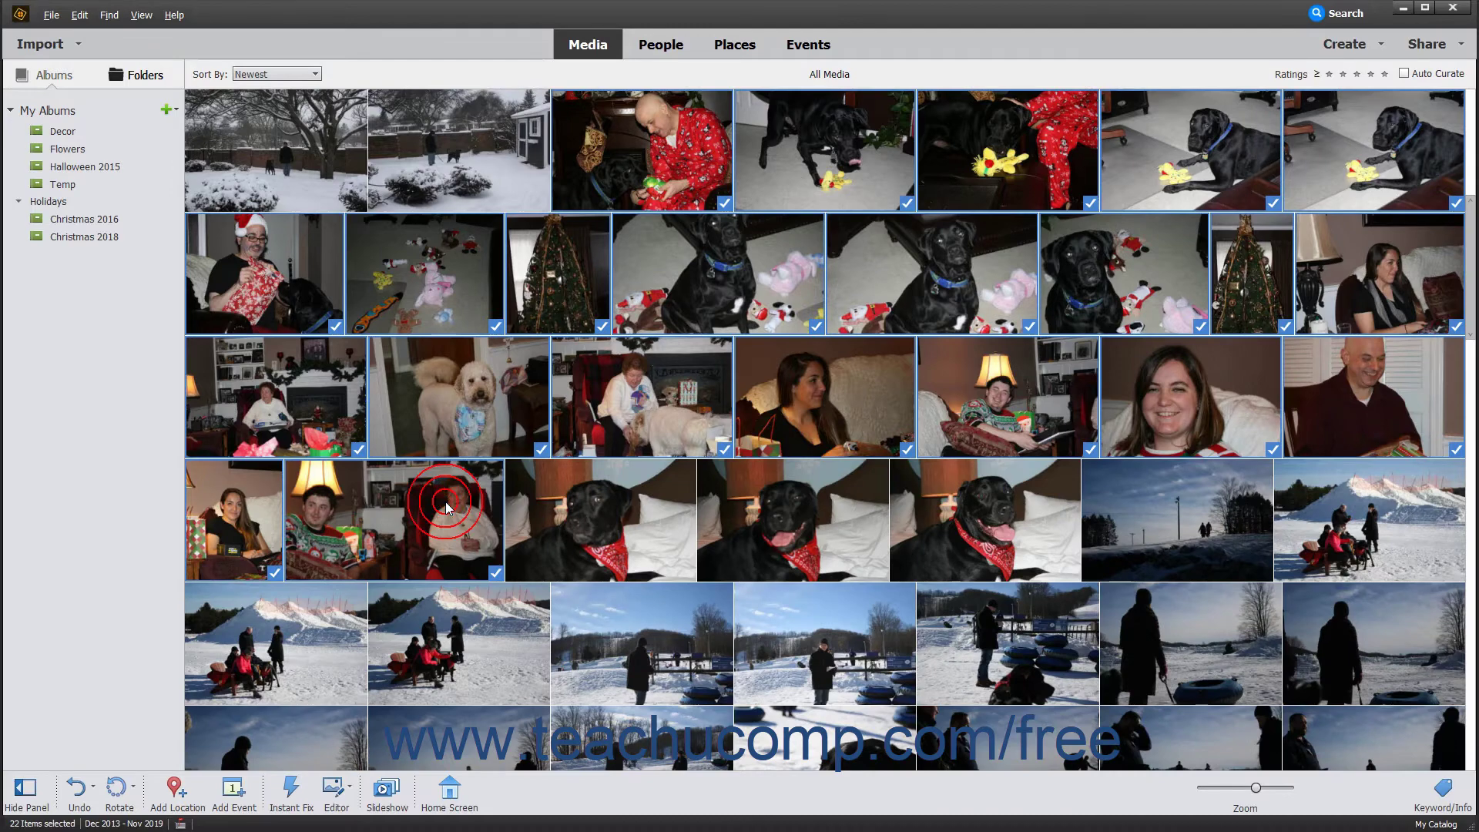
left_click(224, 799)
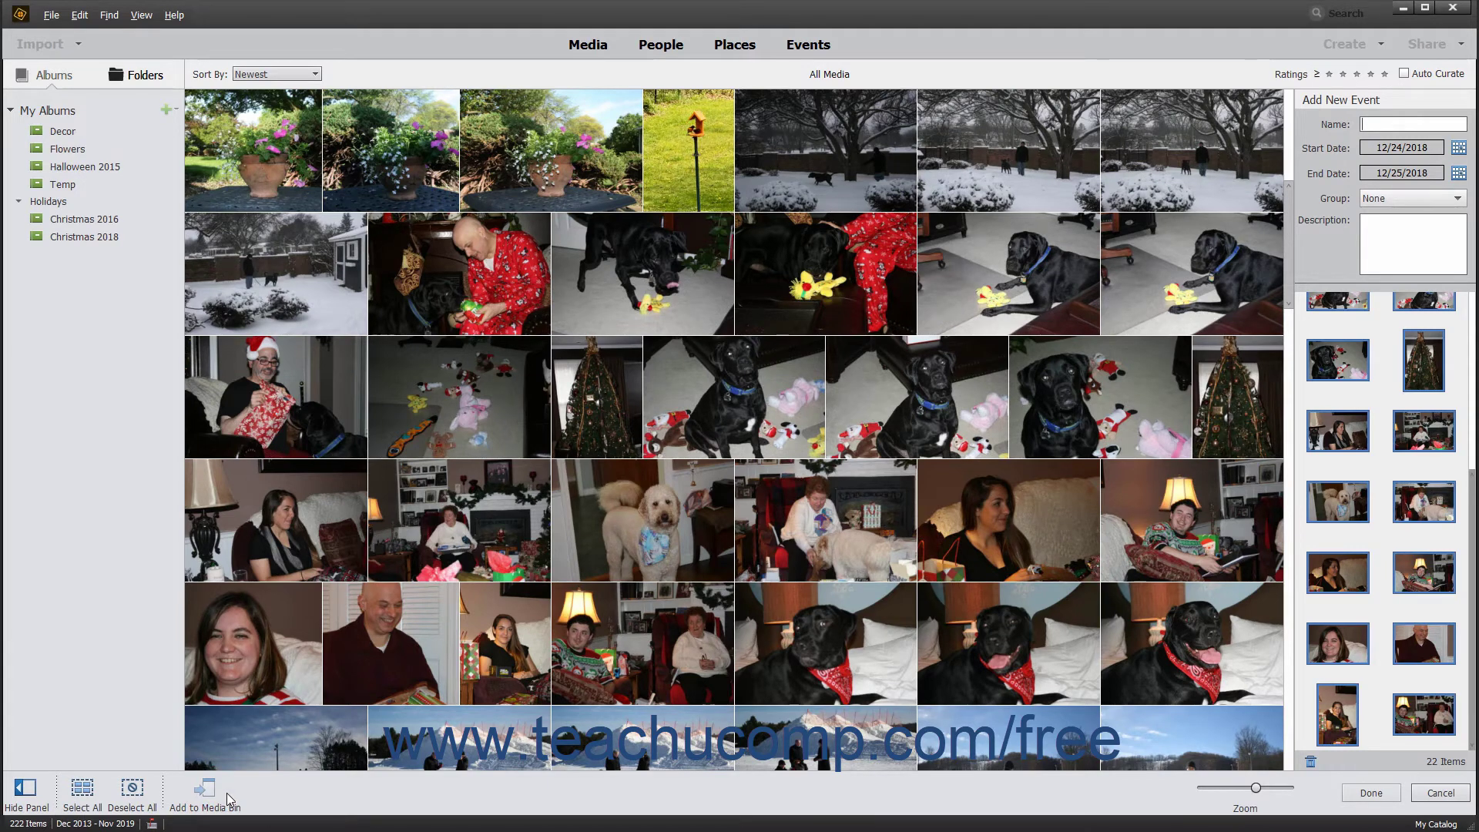
Name the event 'Christmas 2018' and set its start date to 12/24/2018.
type("Christmas 2018")
left_click(1459, 149)
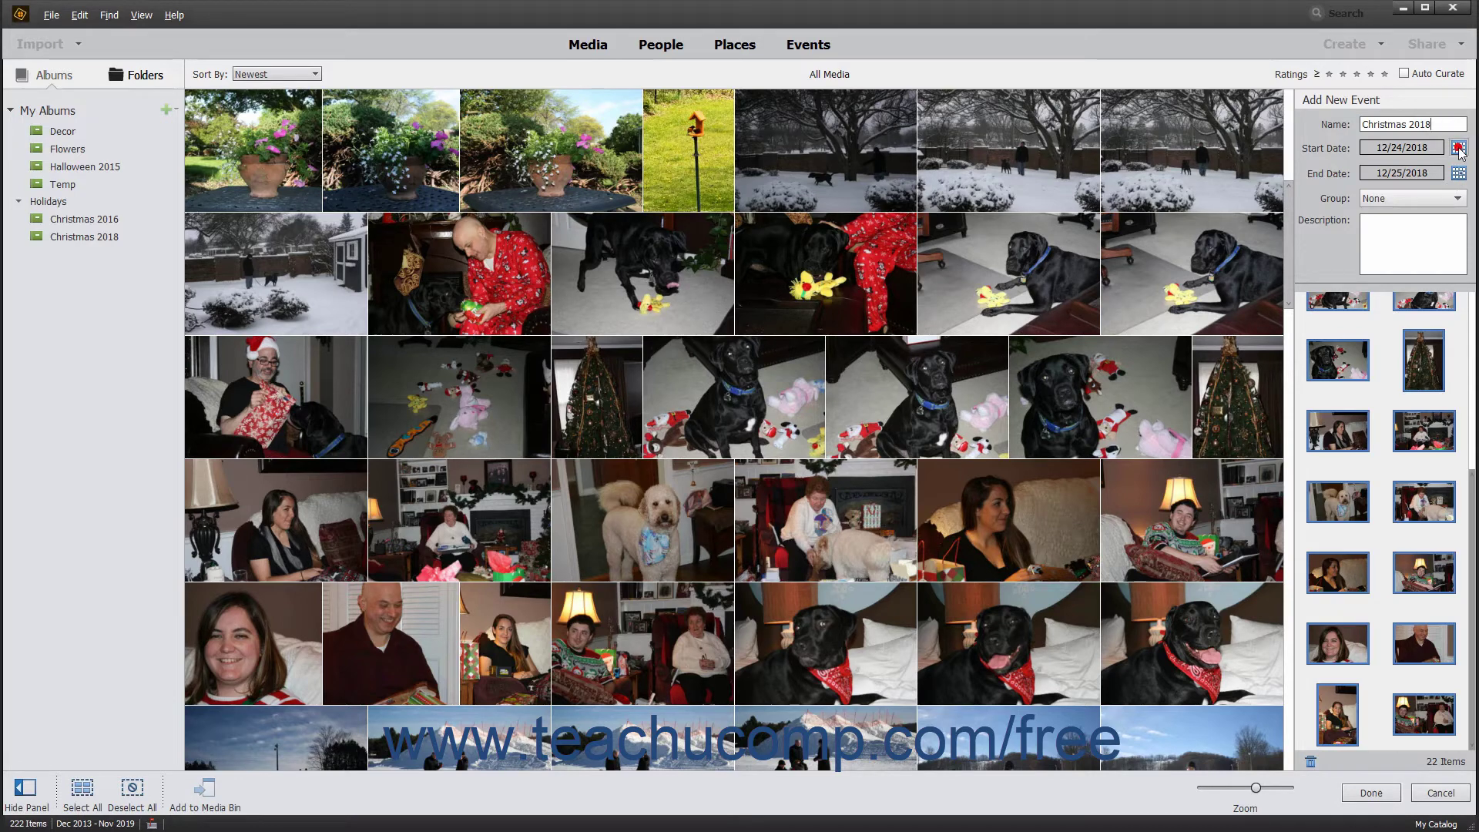
left_click(1459, 149)
left_click(1458, 149)
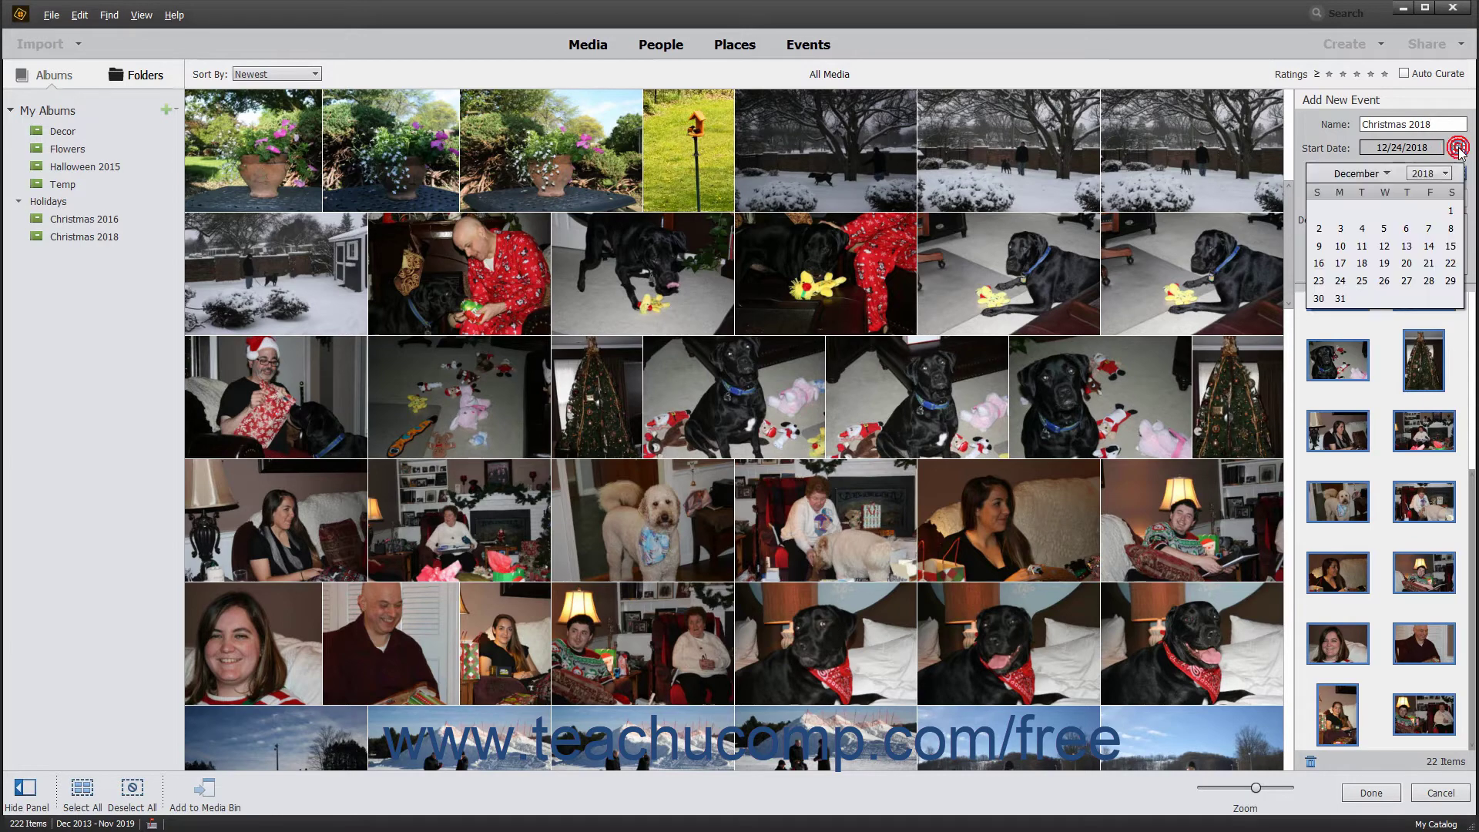
left_click(1340, 281)
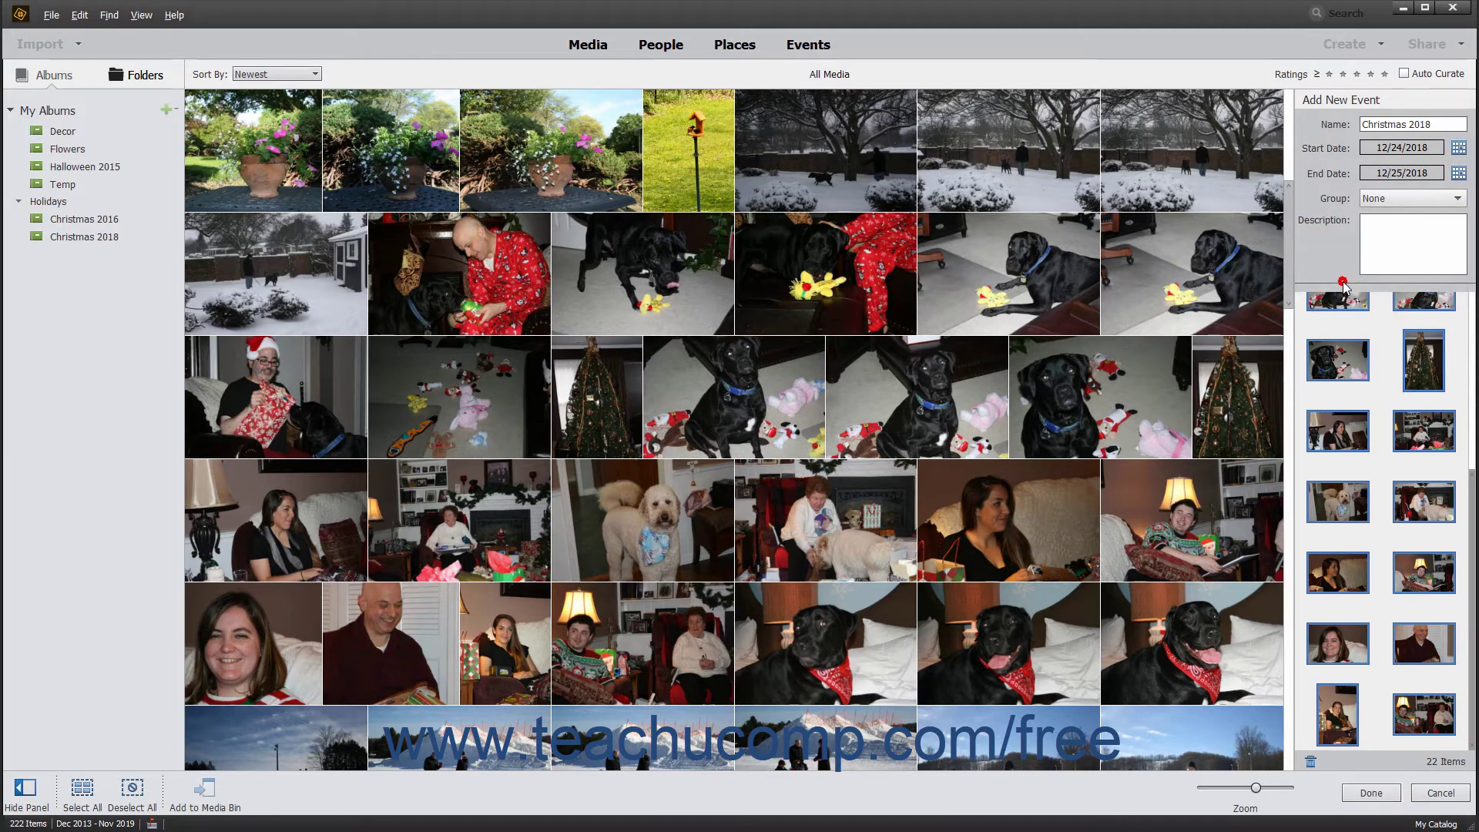
left_click(1344, 286)
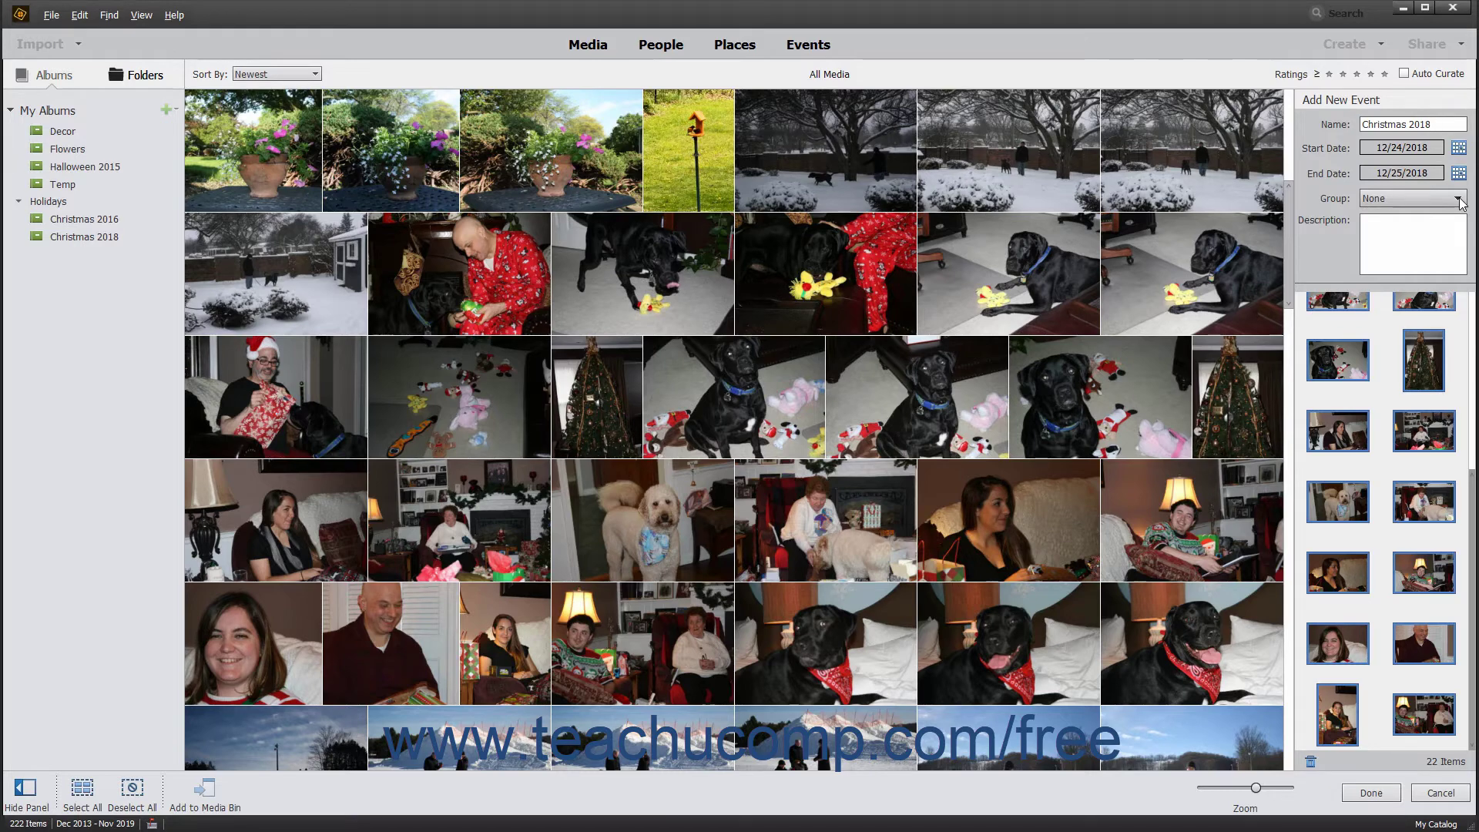
Save the new event and switch to the Events view.
left_click(1431, 230)
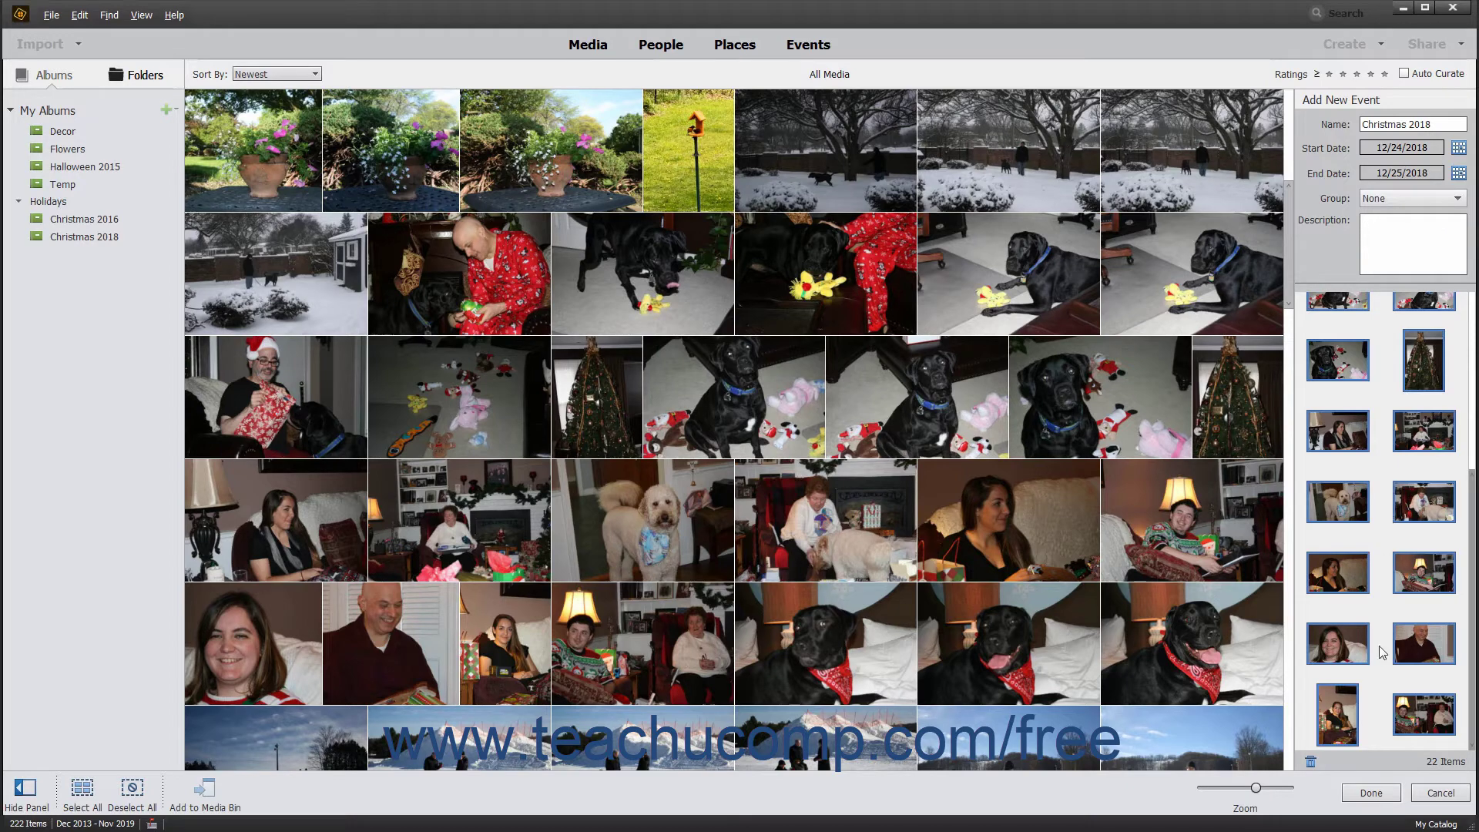
left_click(1372, 795)
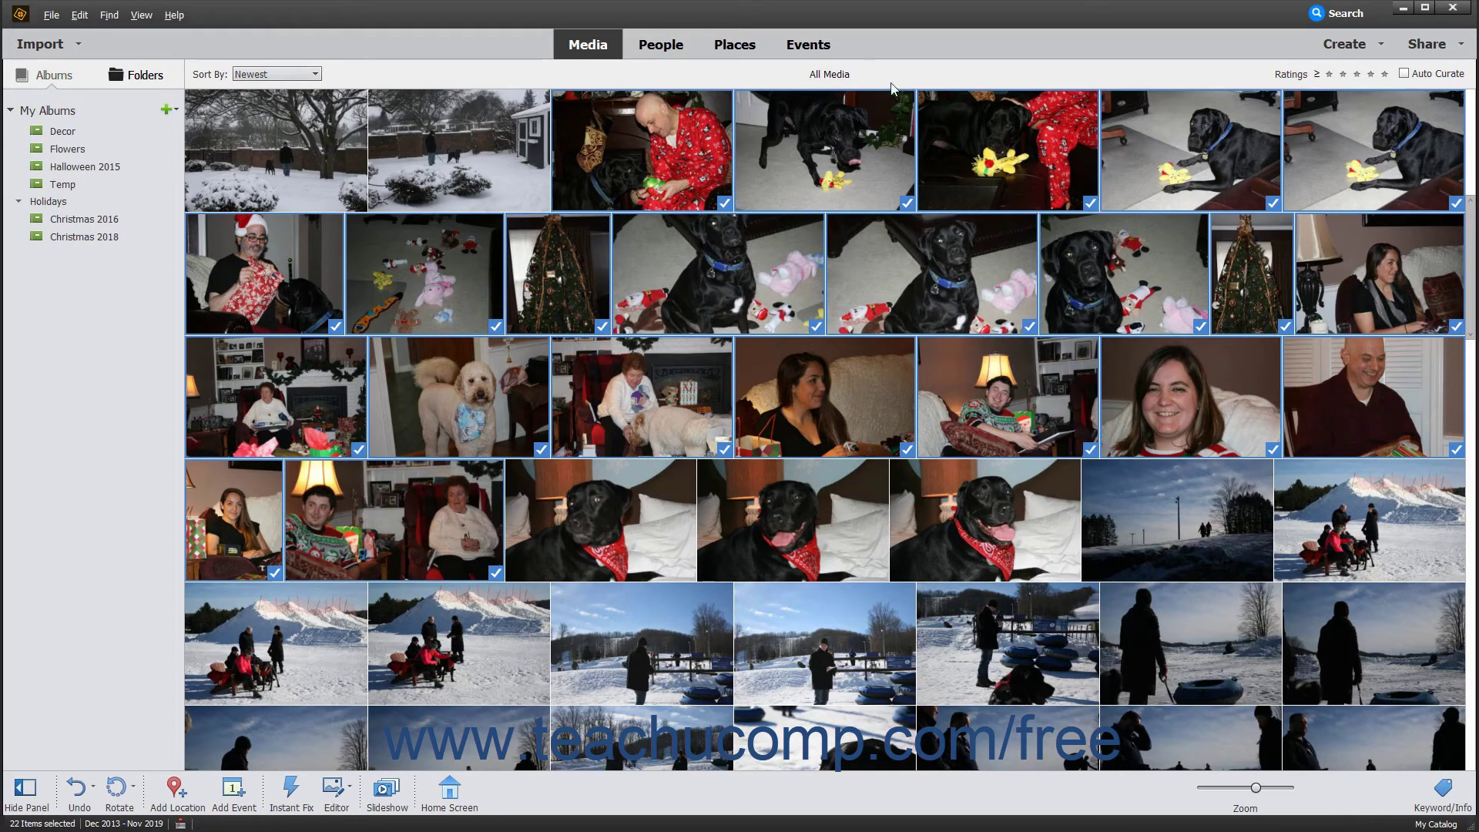
left_click(832, 48)
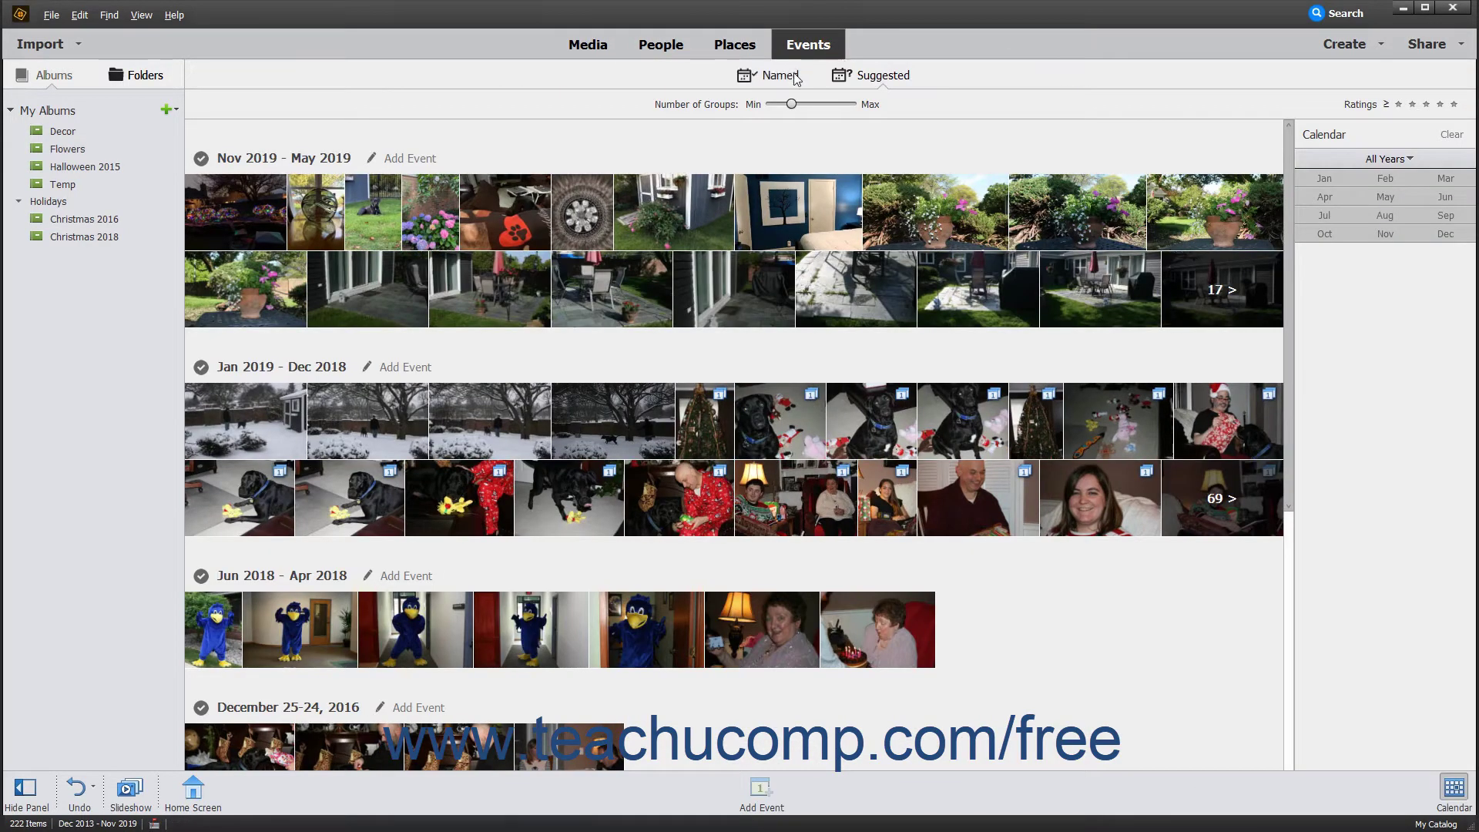
left_click(792, 80)
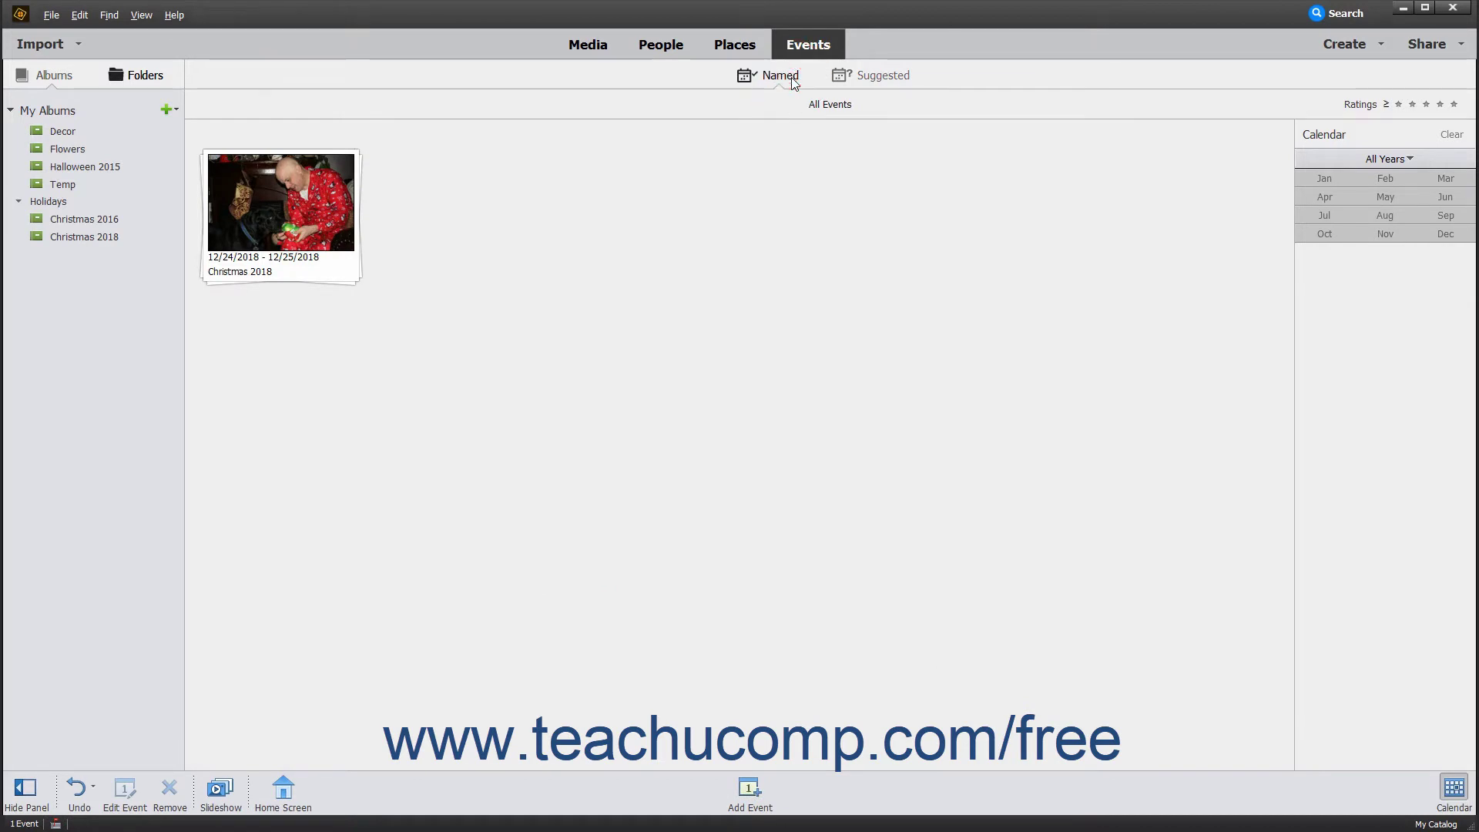
left_click(865, 78)
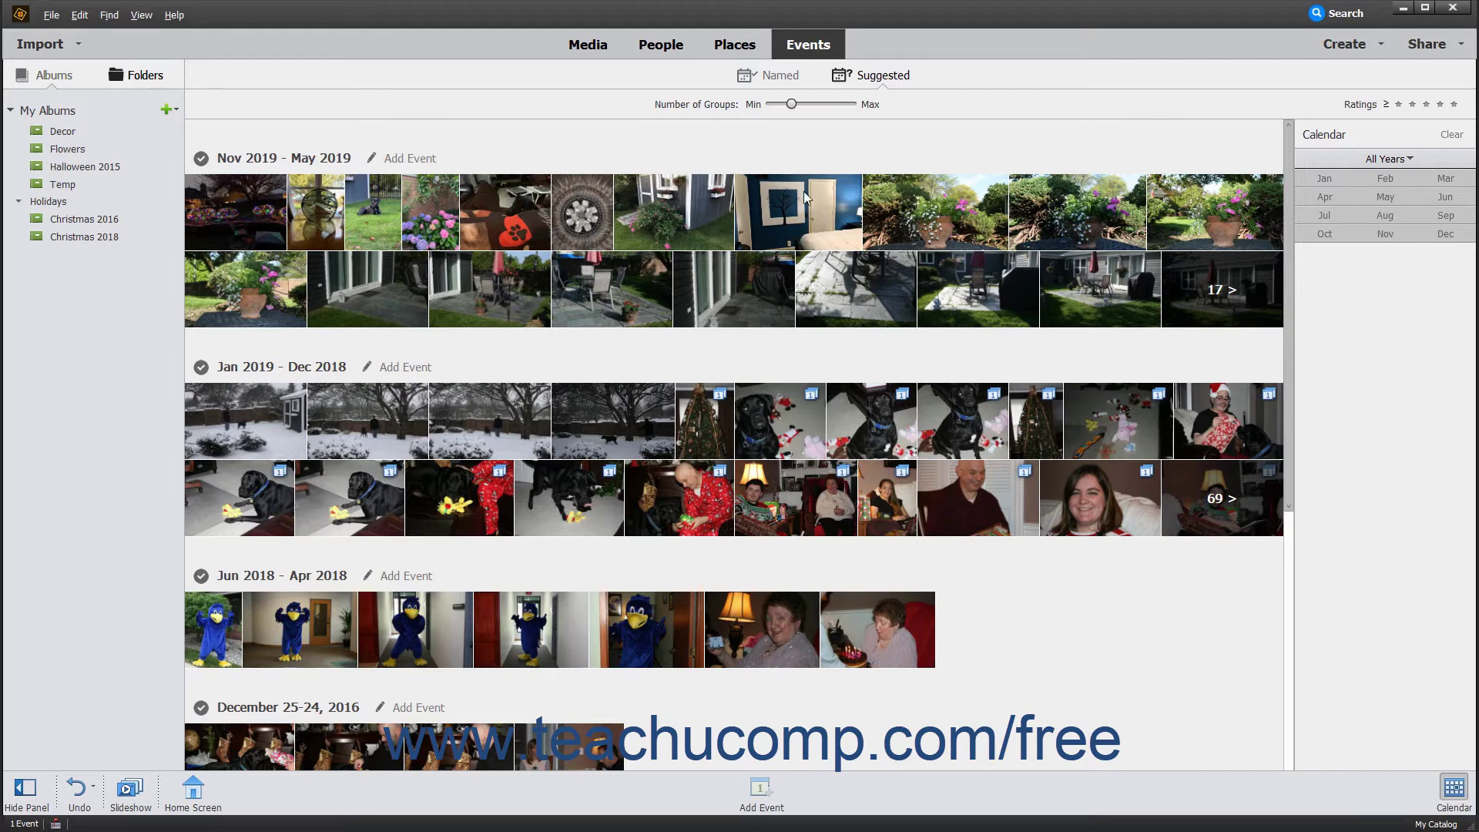
Filter the Calendar's suggested events to April 2018.
left_click(1389, 158)
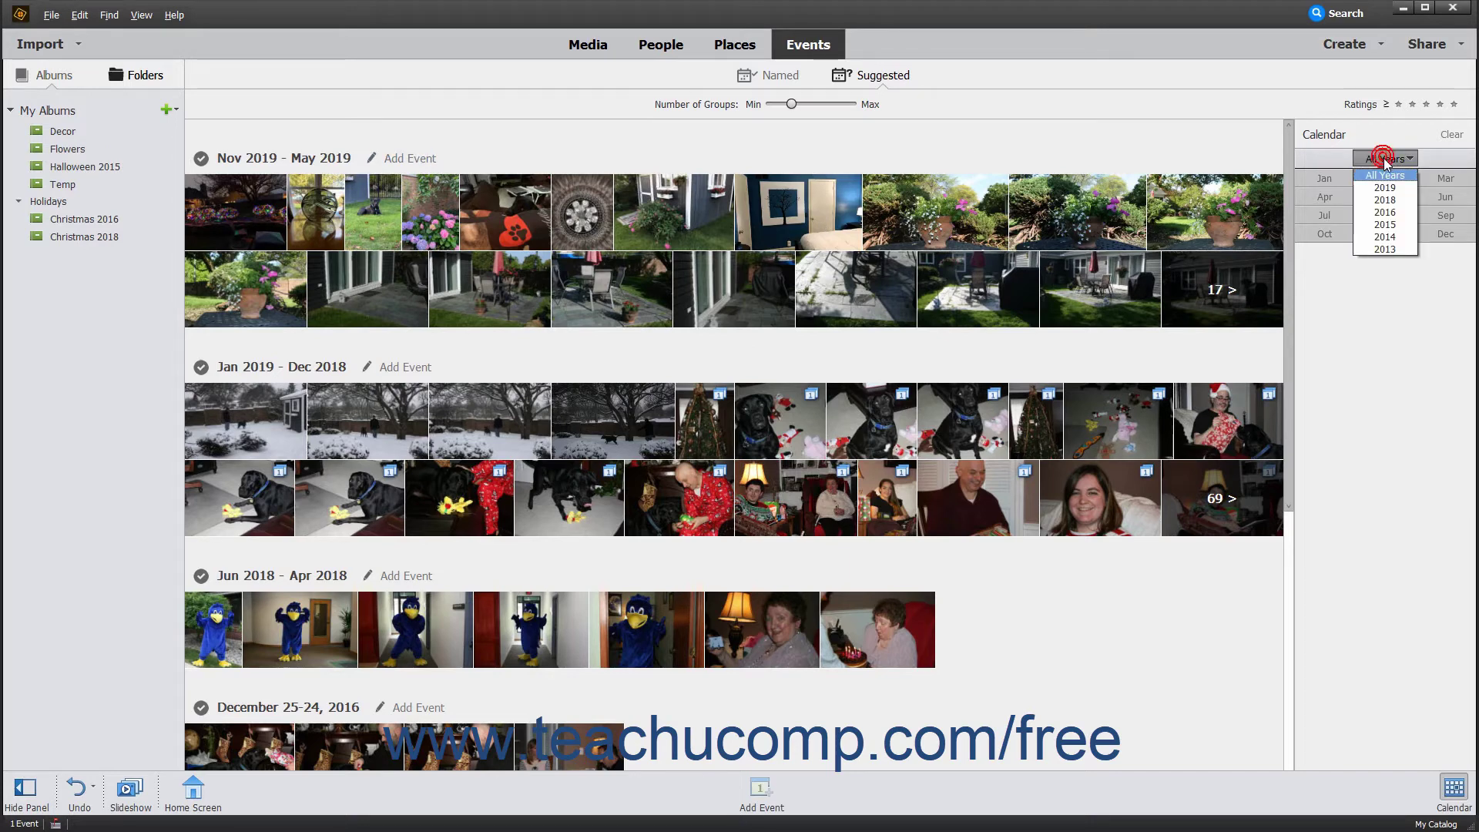
left_click(1386, 197)
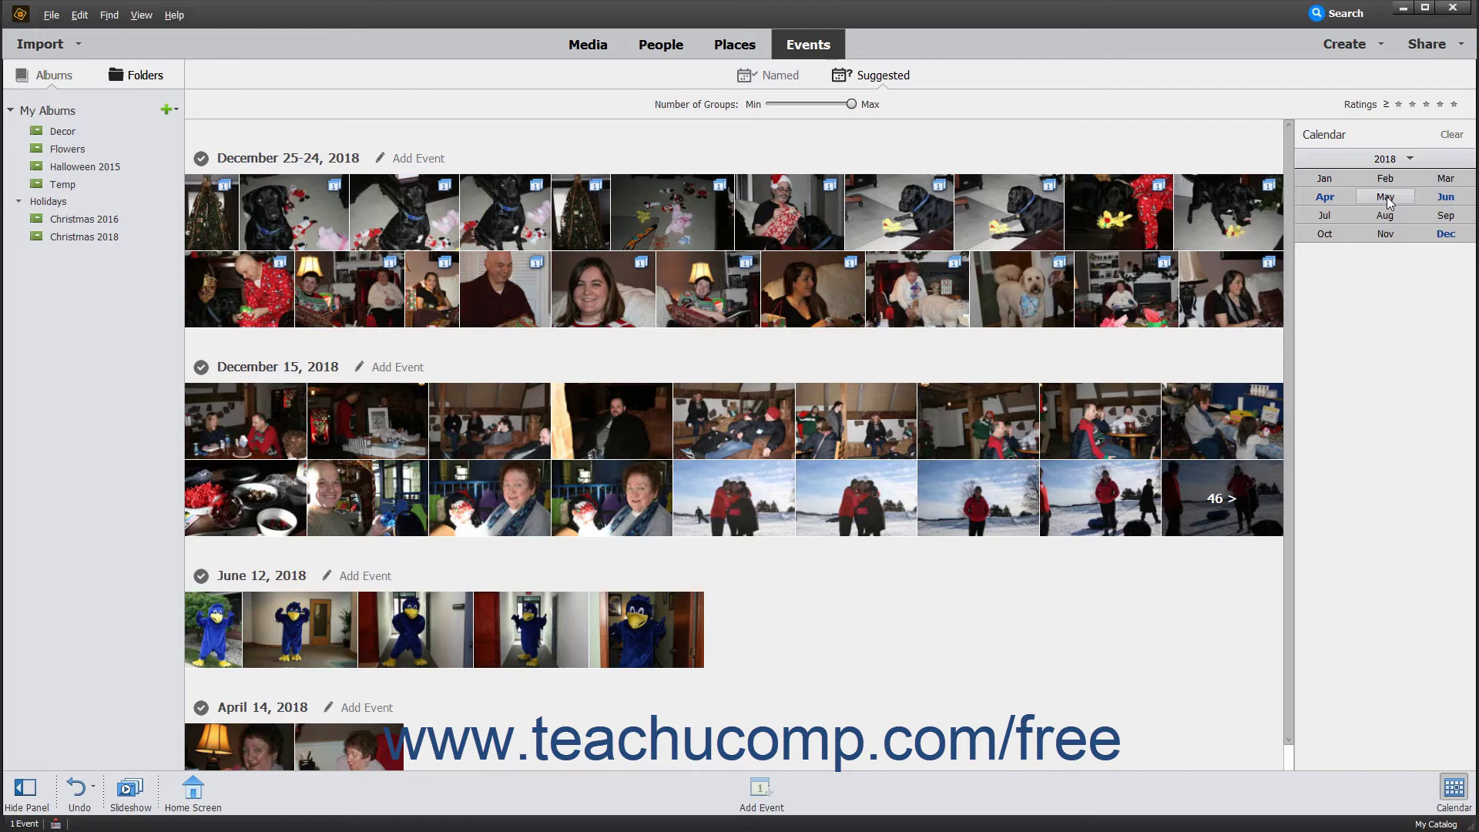
left_click(1336, 198)
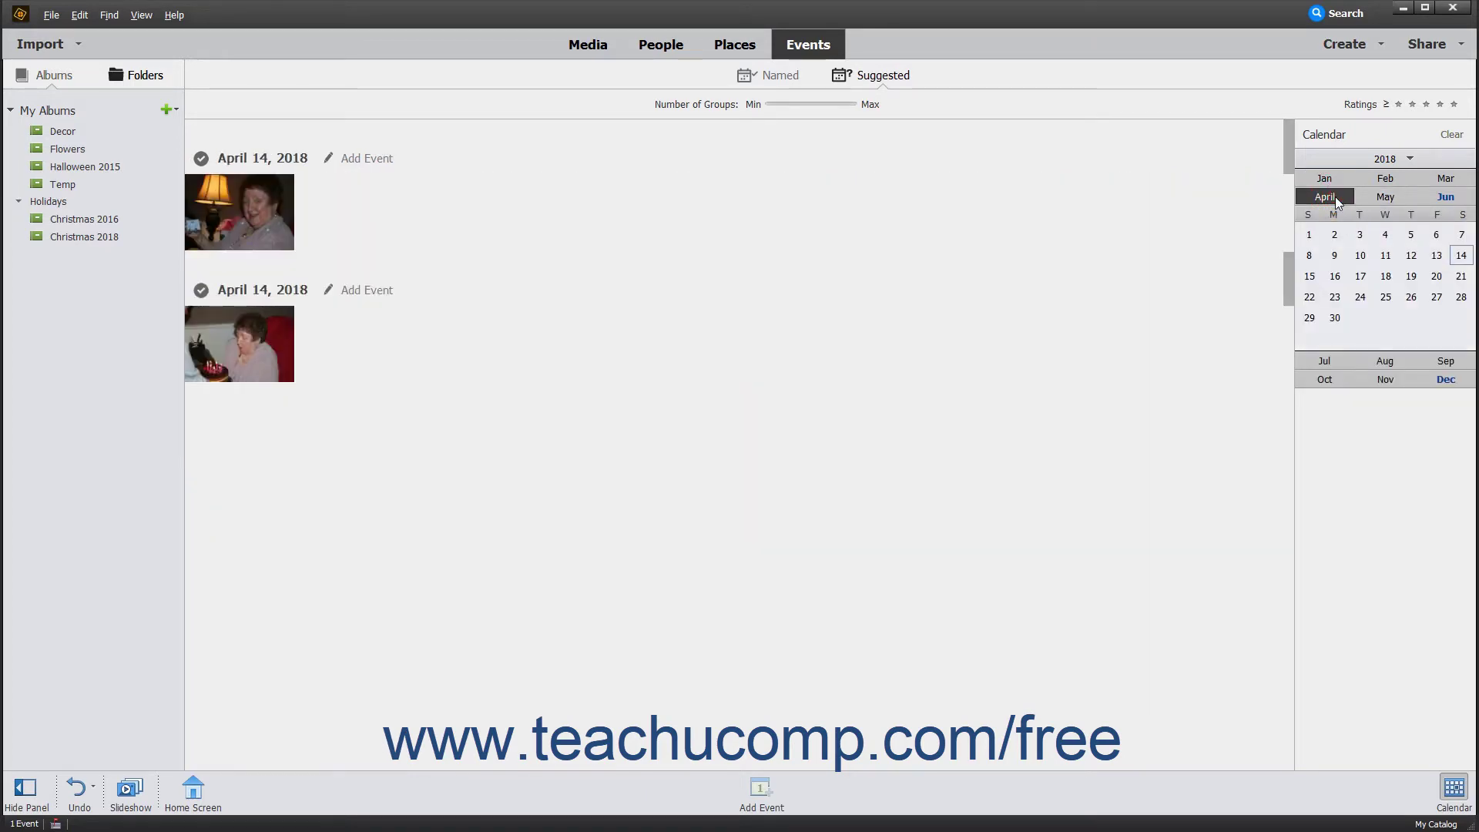
Return to the full Media grid and select the night photo of holiday lights.
left_click(613, 44)
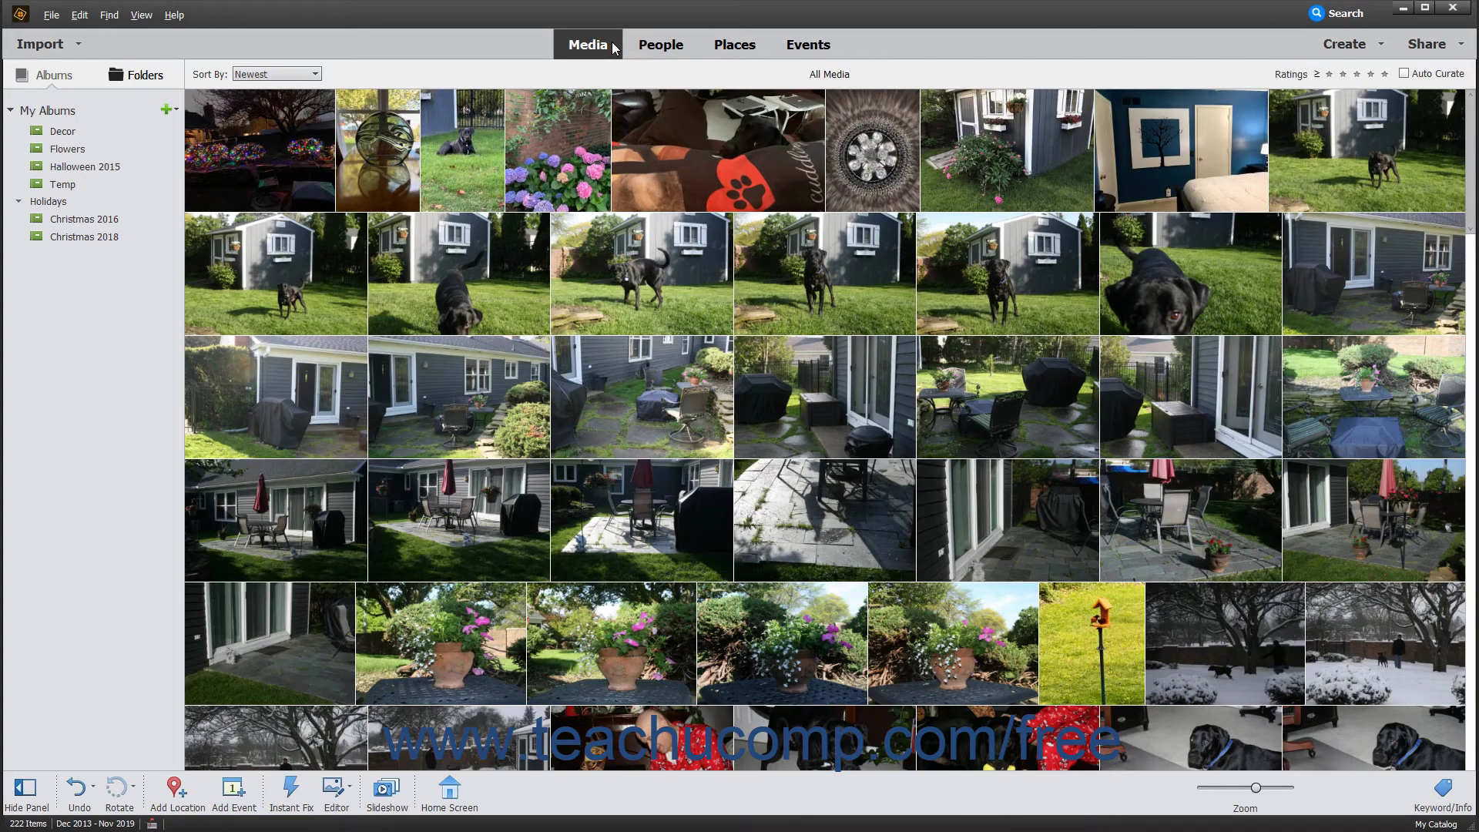
left_click(316, 181)
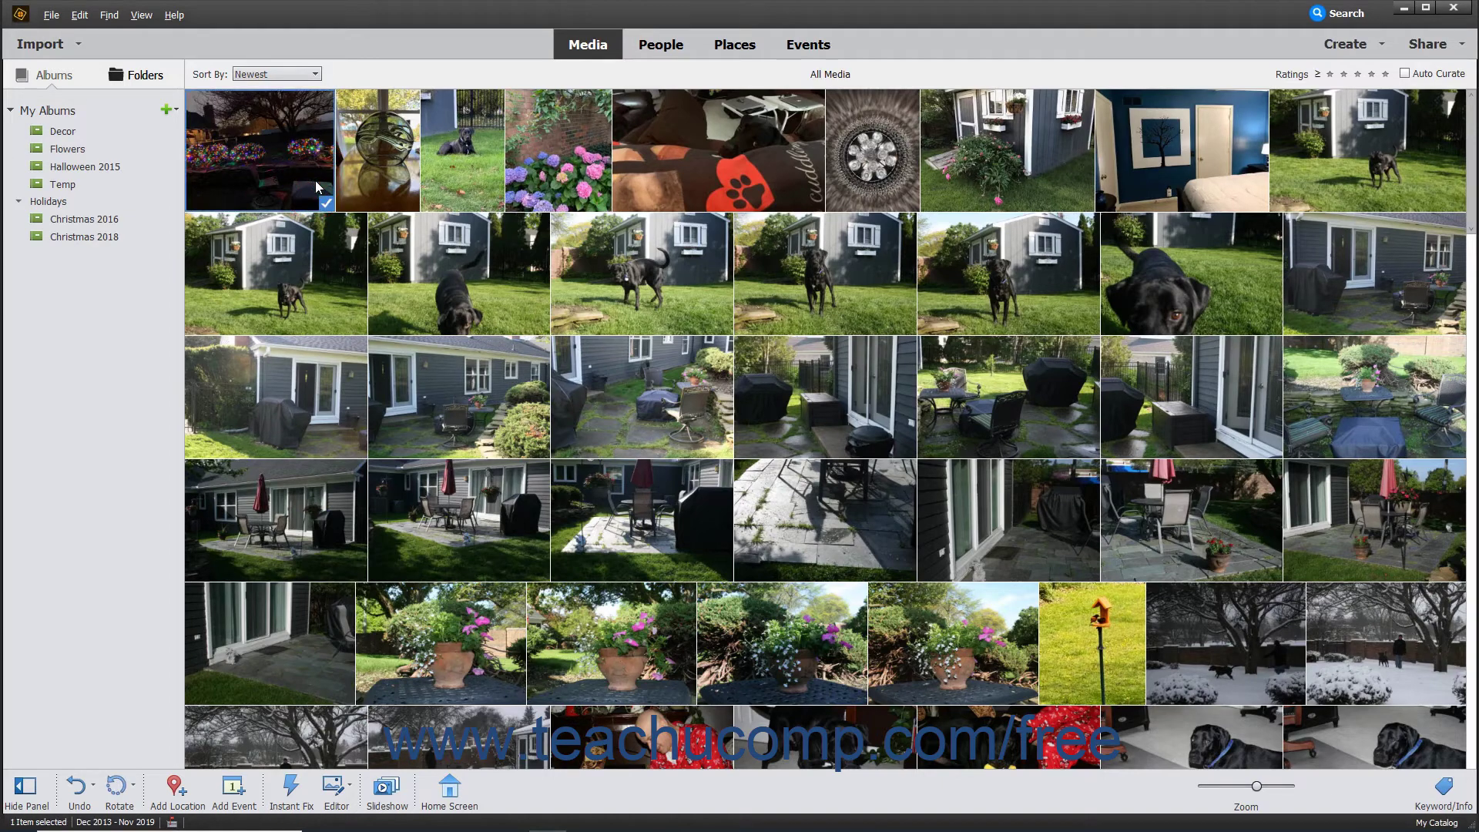
Open the photo in Instant Fix and crop it to a slightly enlarged 6 X 4 frame.
left_click(305, 793)
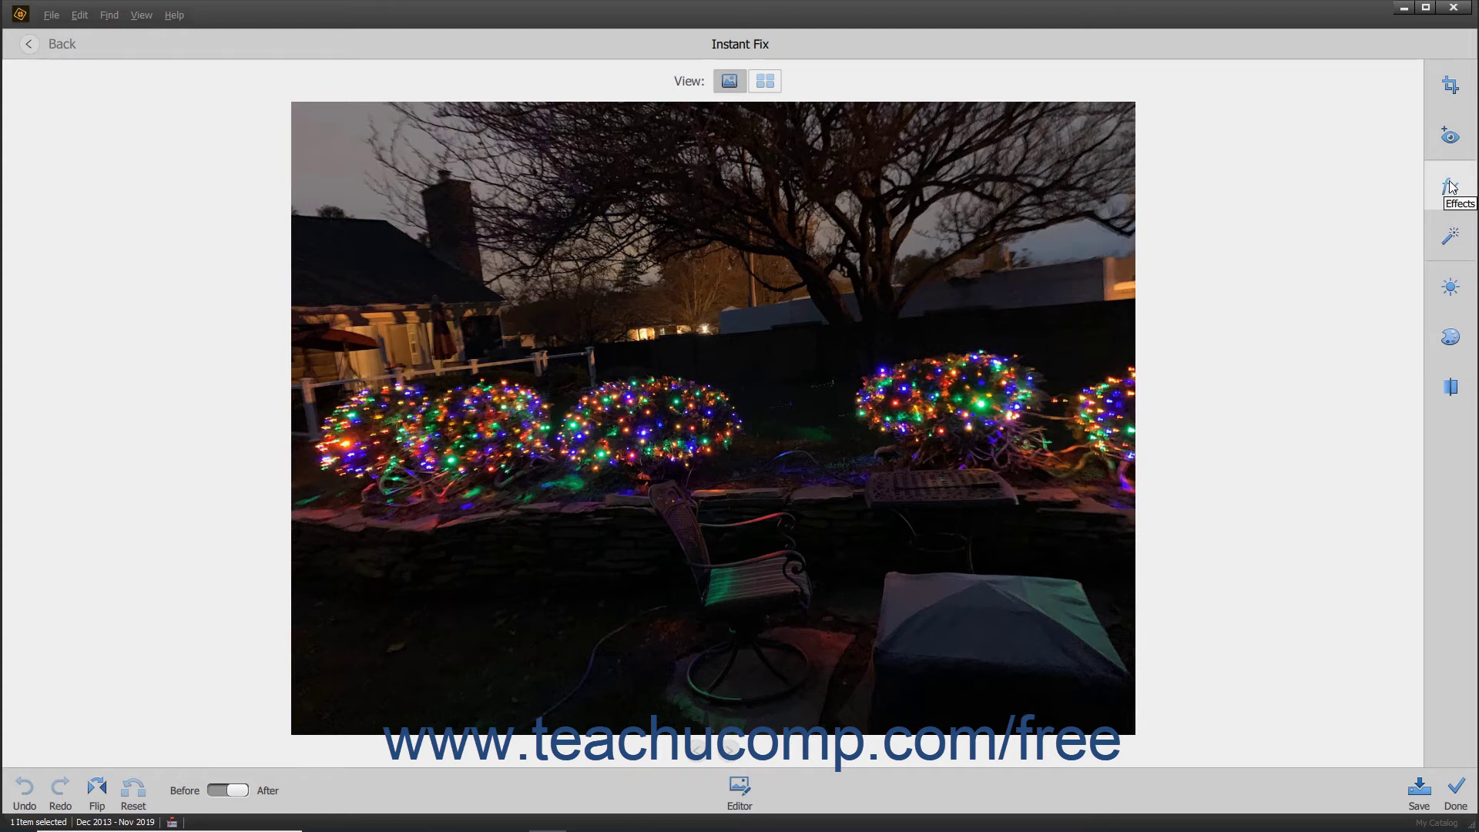
left_click(1449, 86)
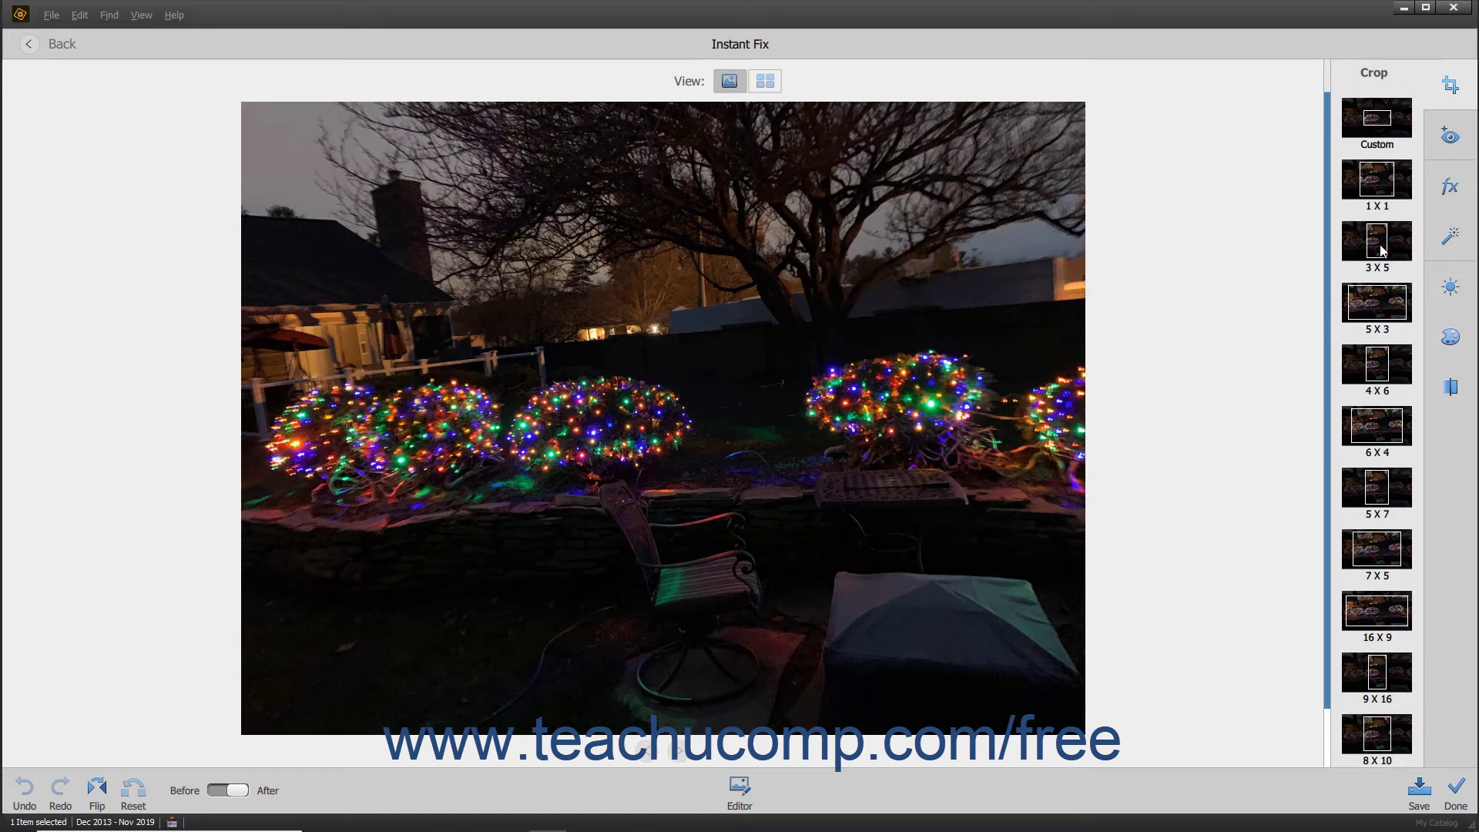
left_click(1377, 429)
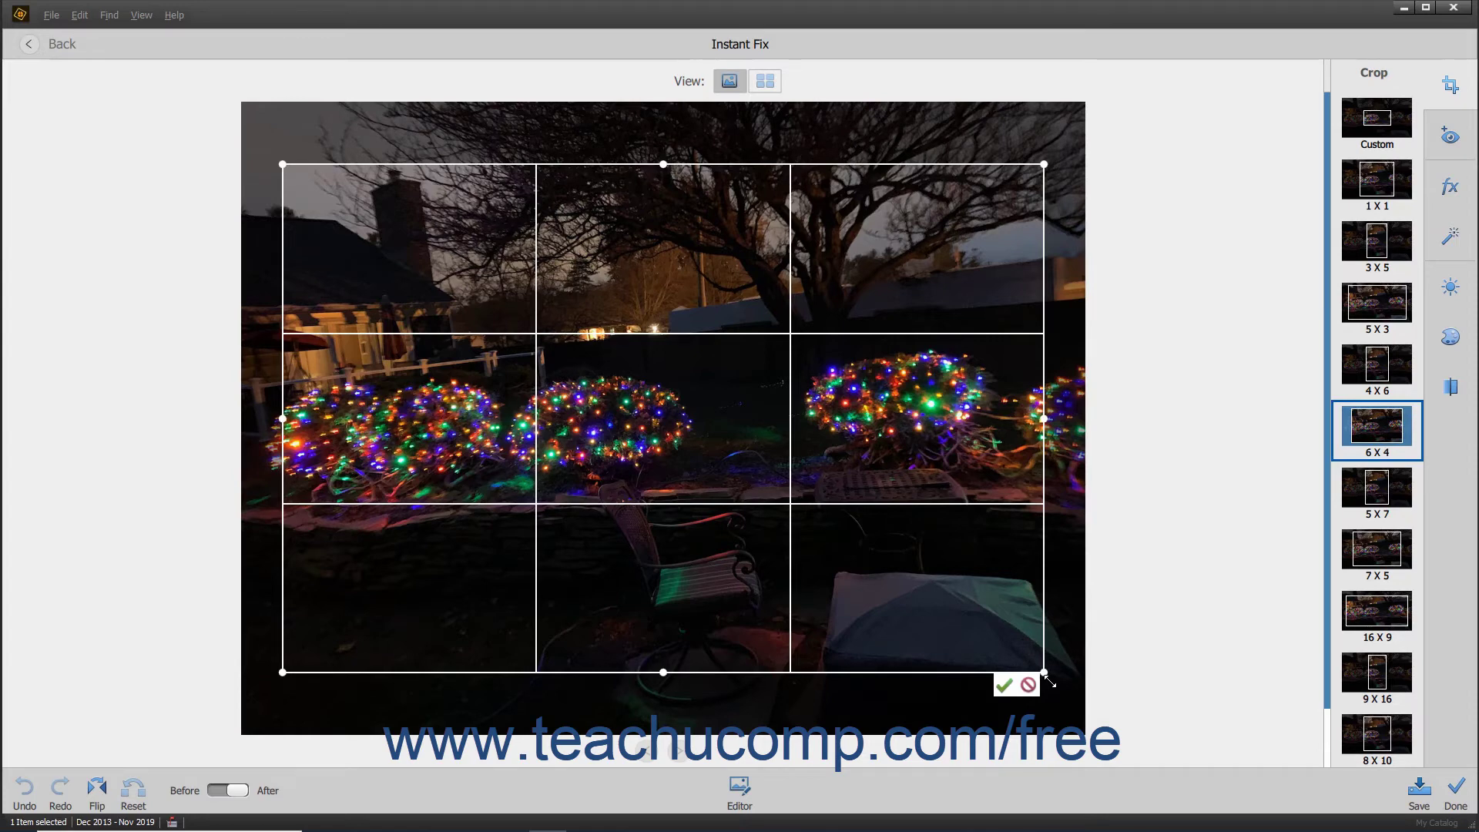
left_click_drag(1045, 675, 1078, 696)
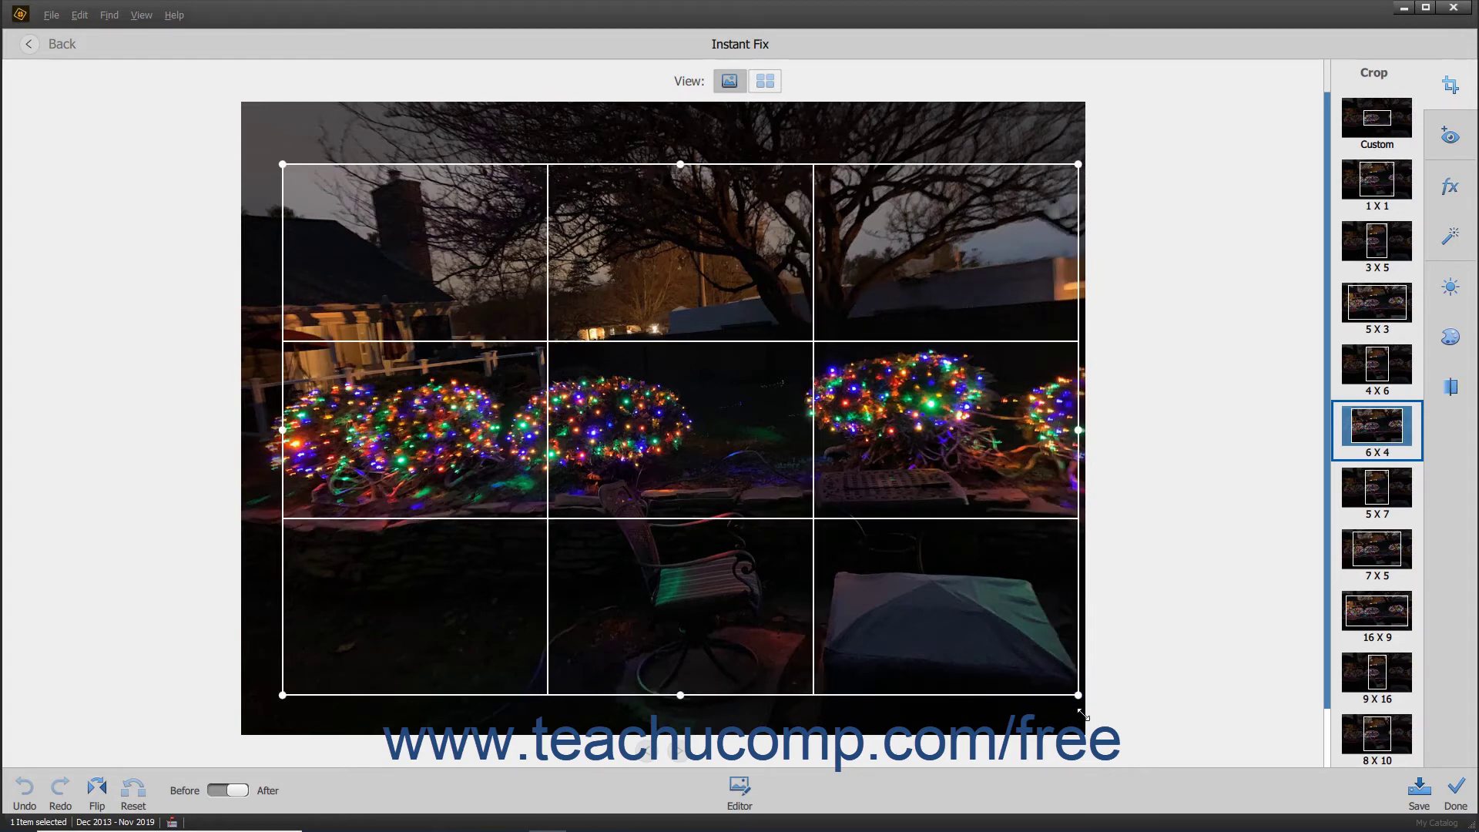
left_click_drag(284, 165, 273, 157)
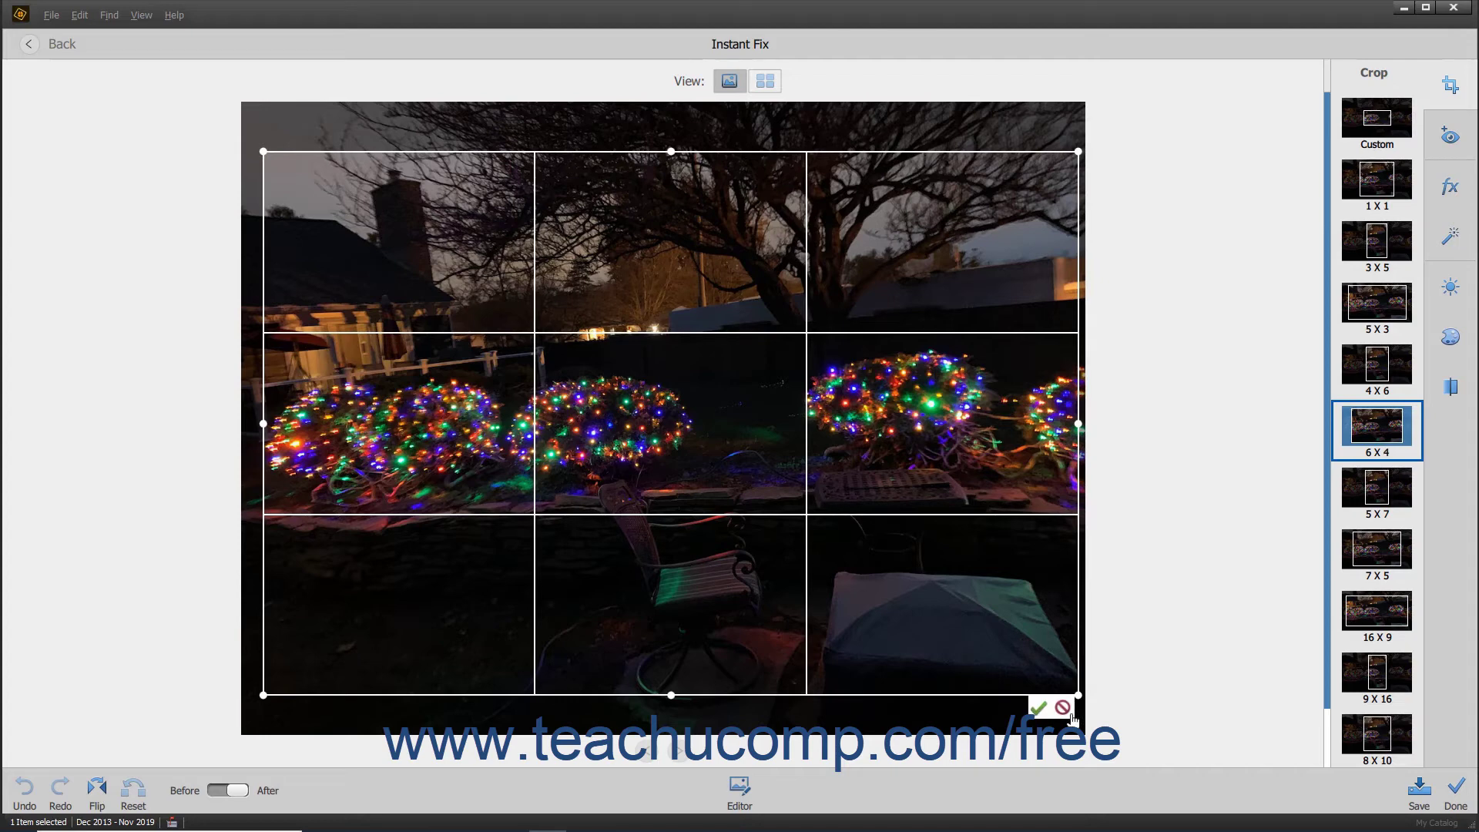
left_click(1039, 706)
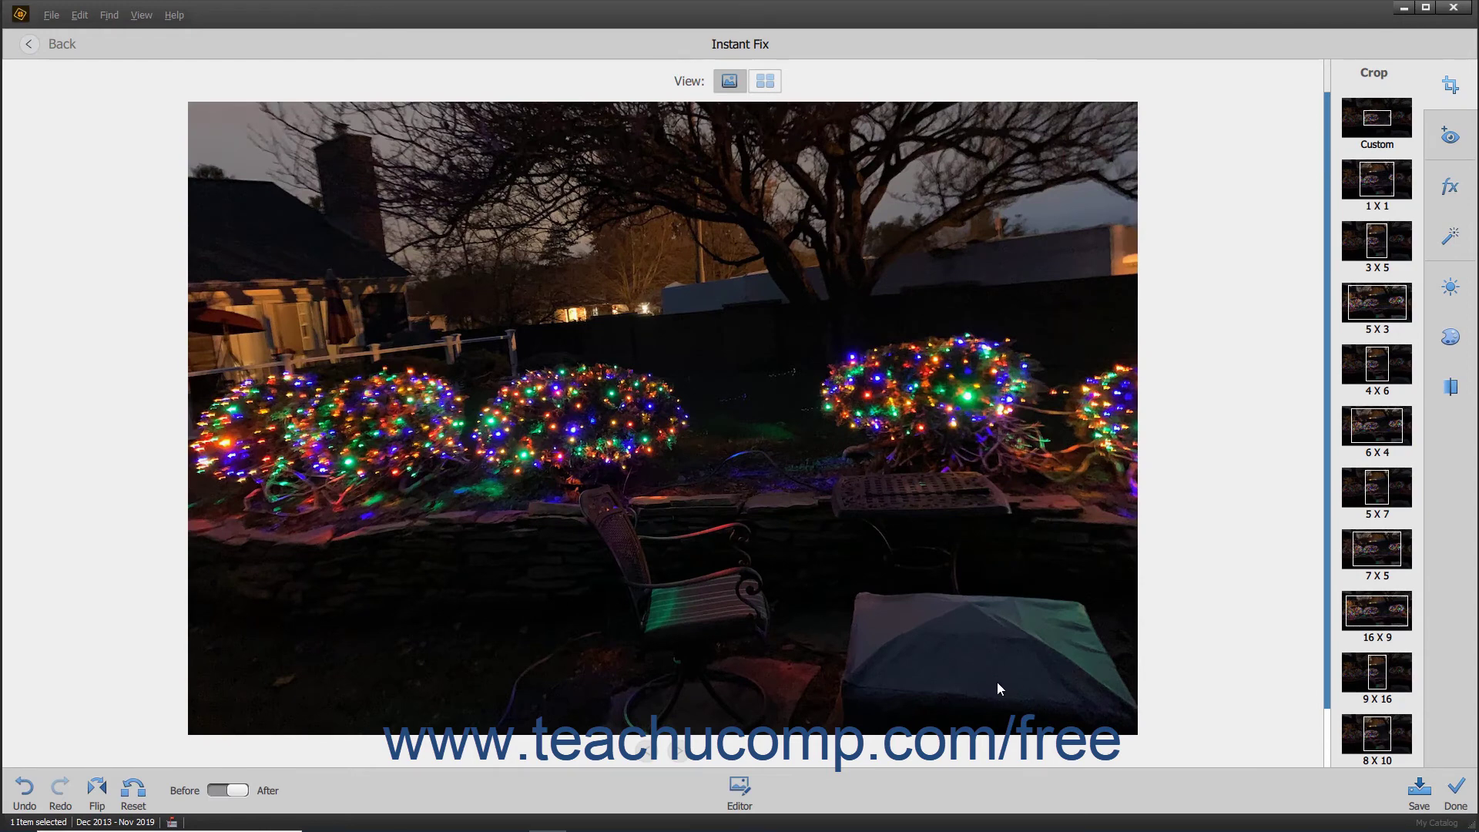
Undo and redo the crop, flip the photo horizontally, then reset it to the original.
left_click(28, 791)
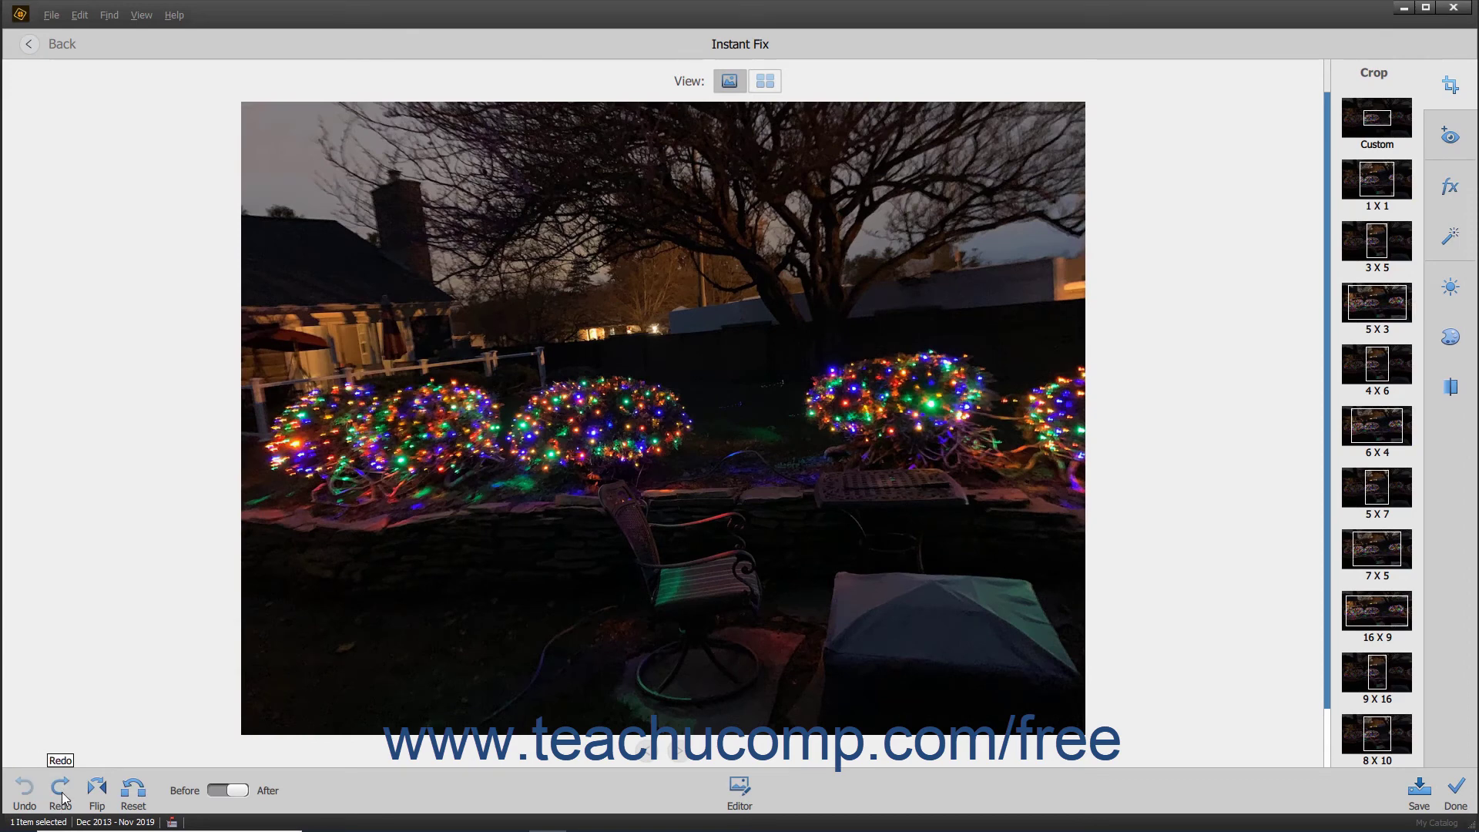
left_click(60, 791)
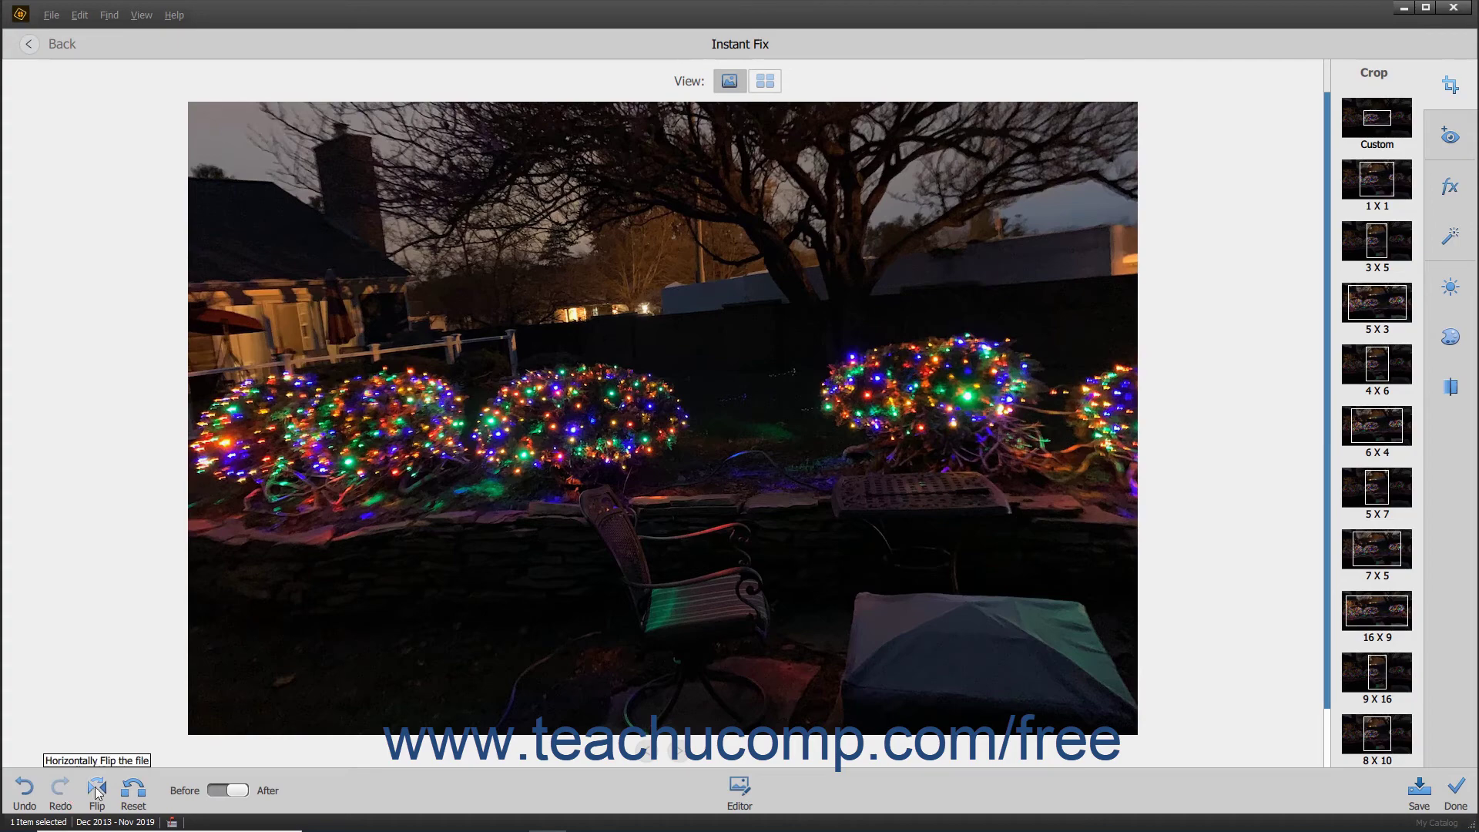
left_click(96, 791)
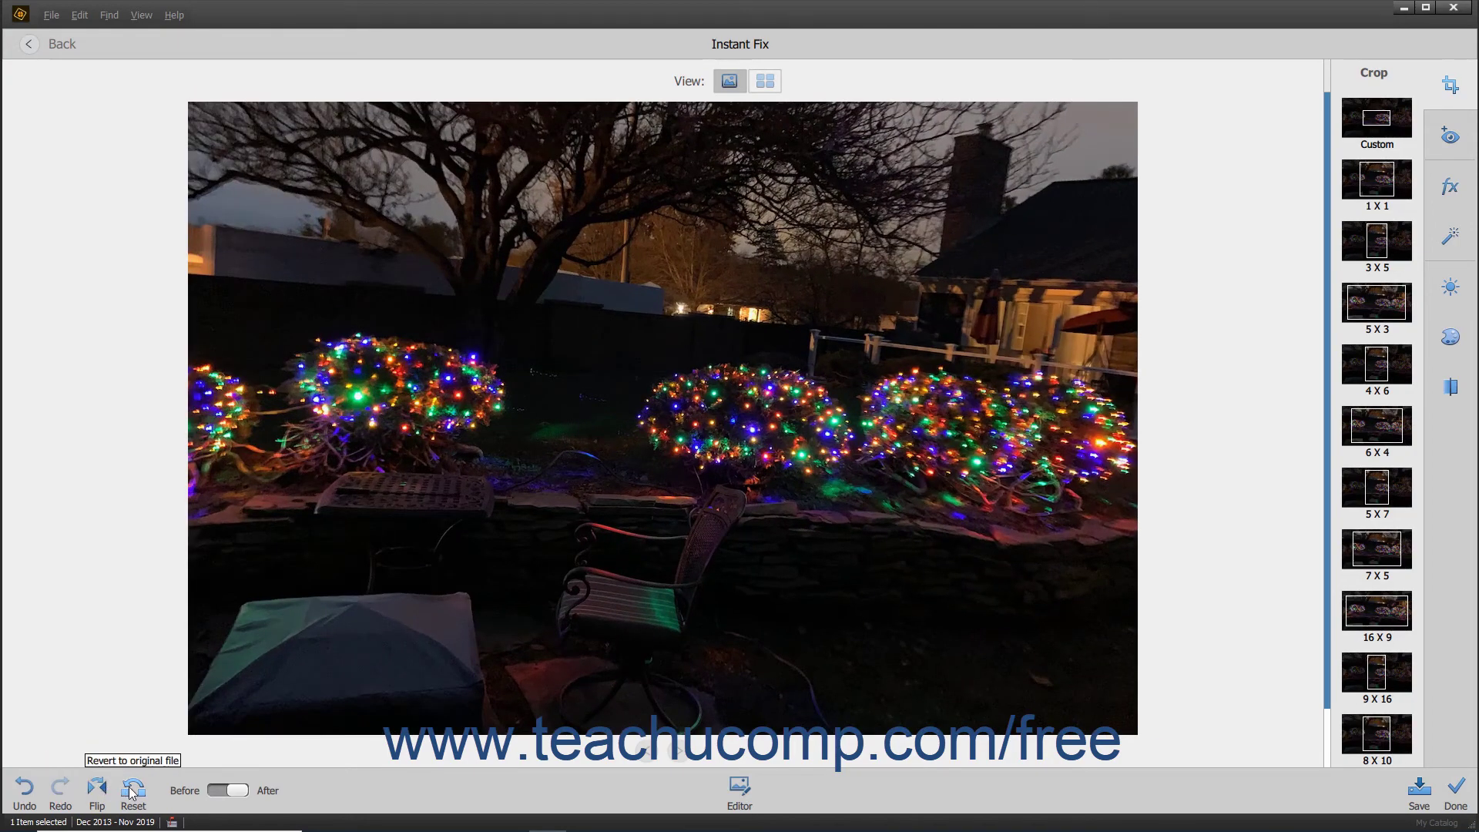
left_click(133, 791)
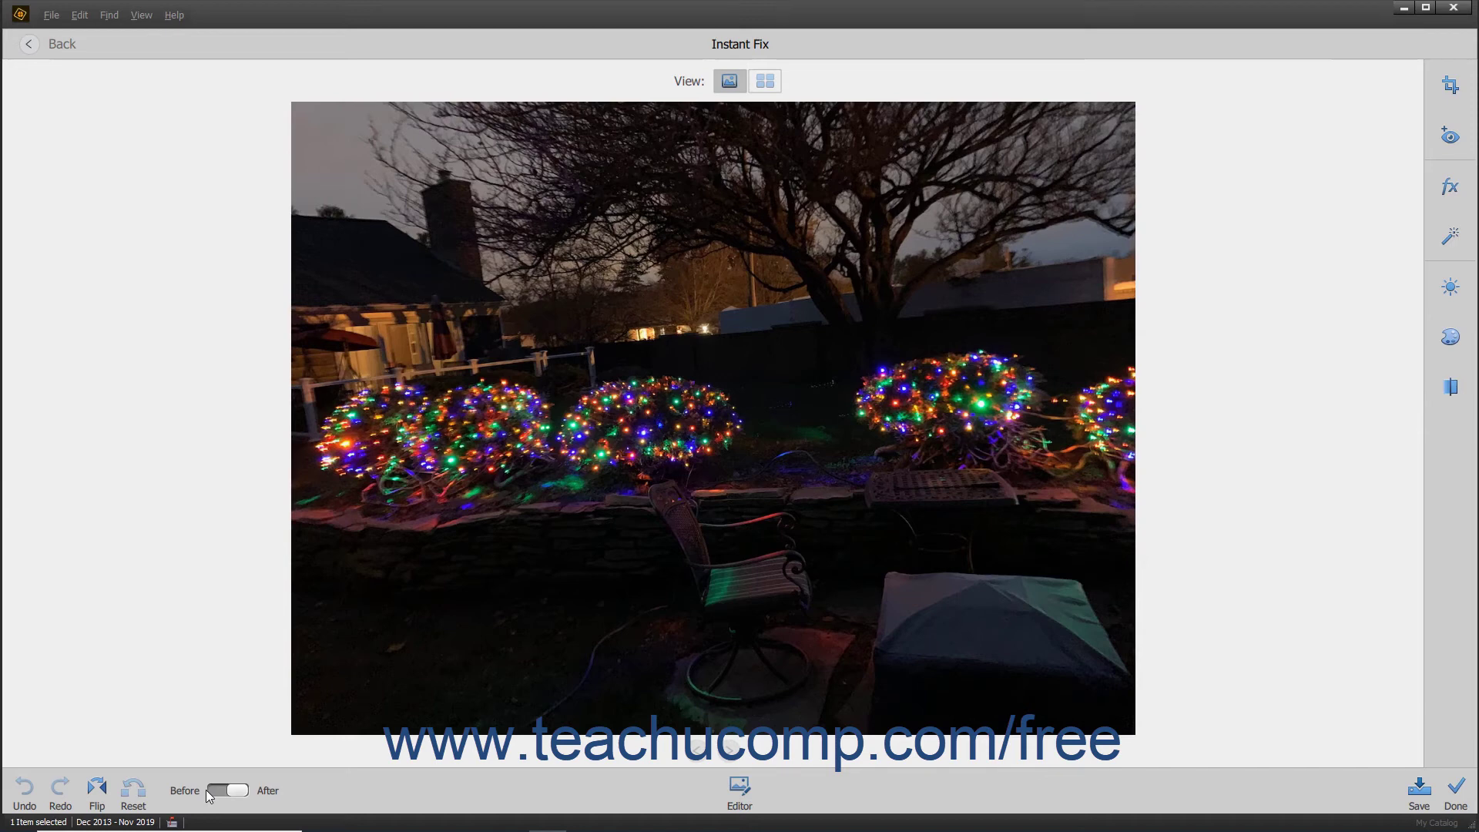
Brighten the photo with the Light slider, compare Before/After, then exit Instant Fix without saving.
left_click(1450, 287)
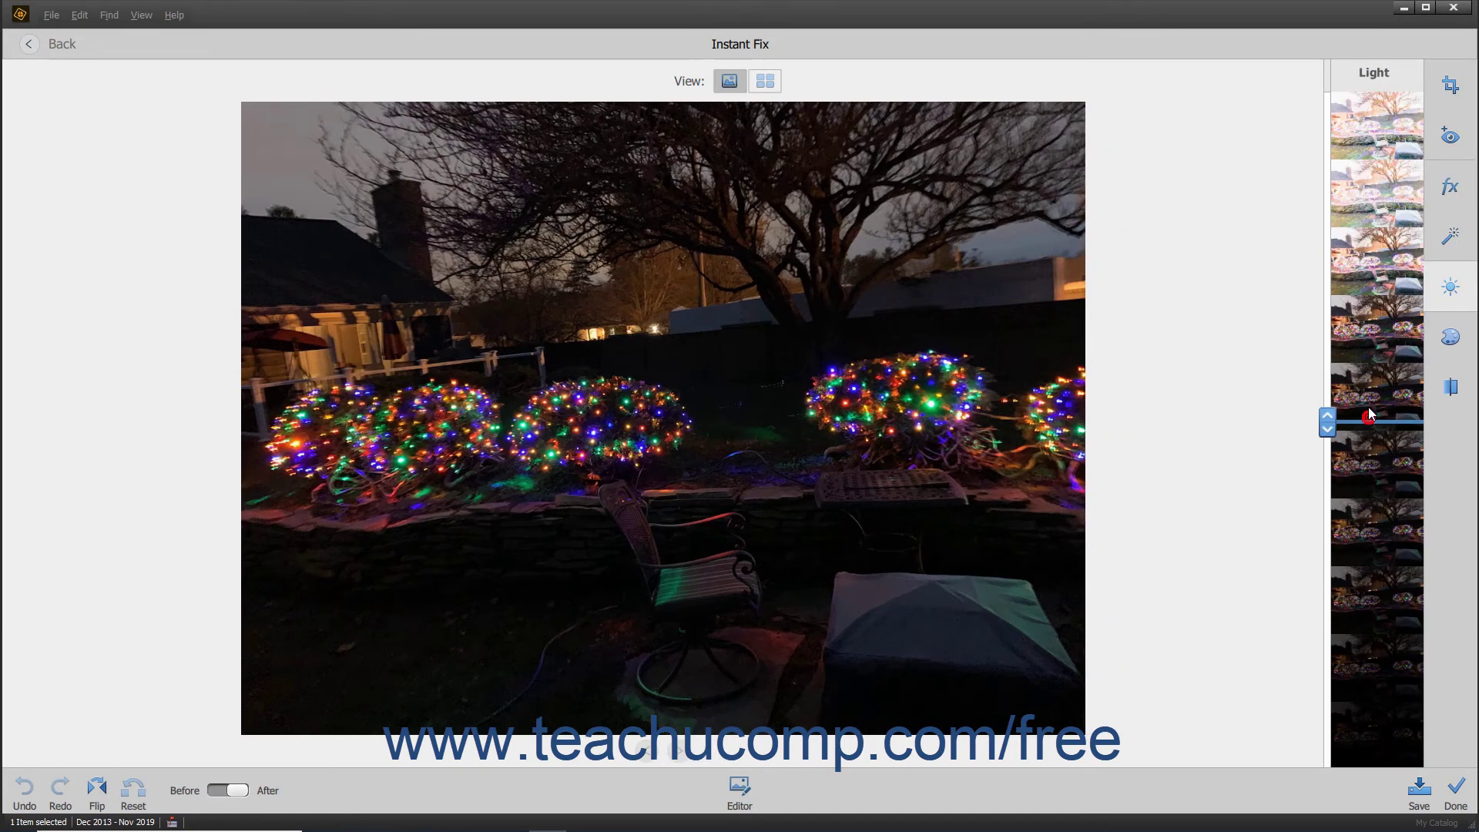
left_click_drag(1326, 420, 1318, 247)
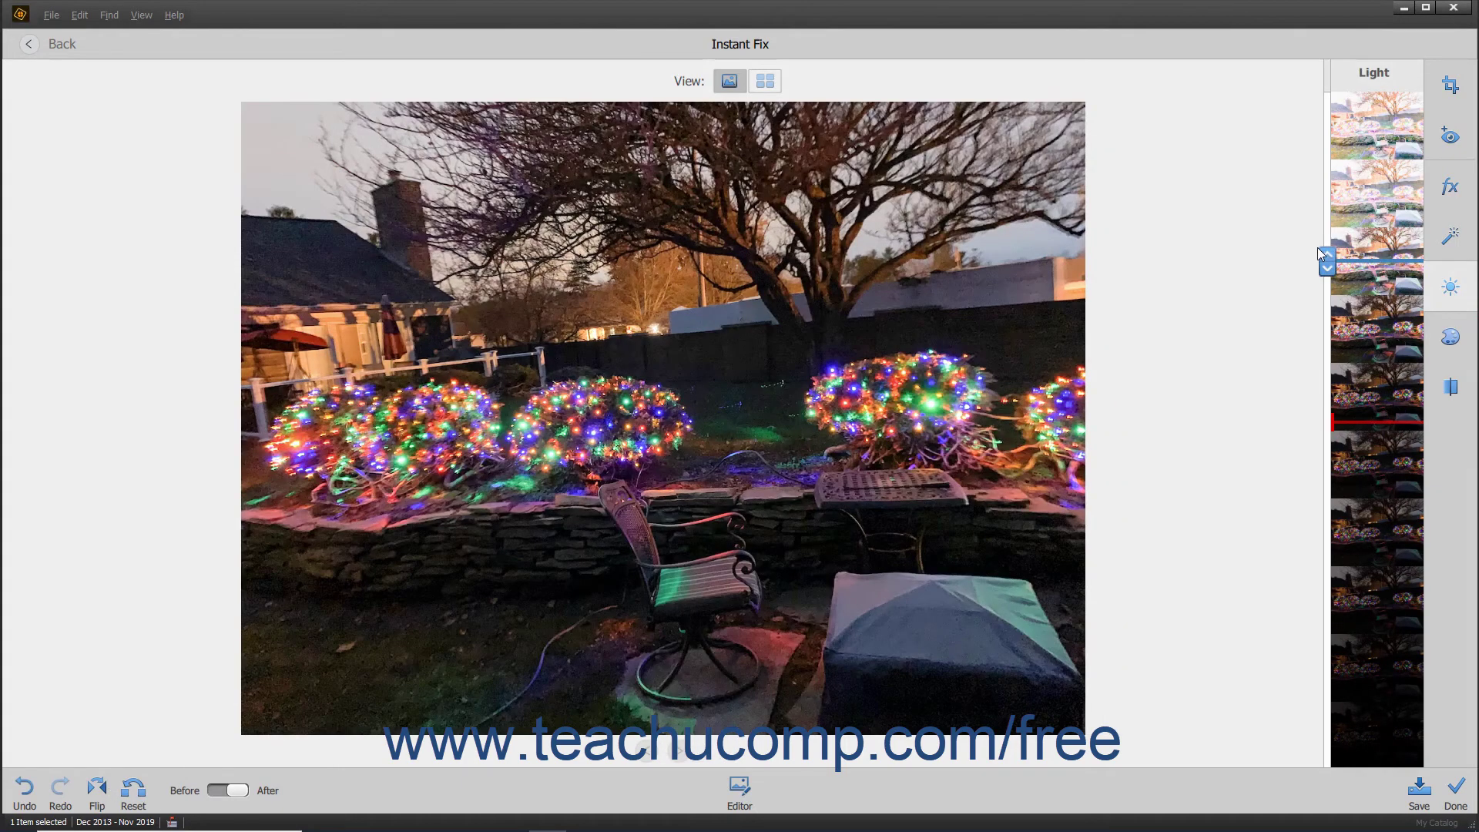
left_click(225, 793)
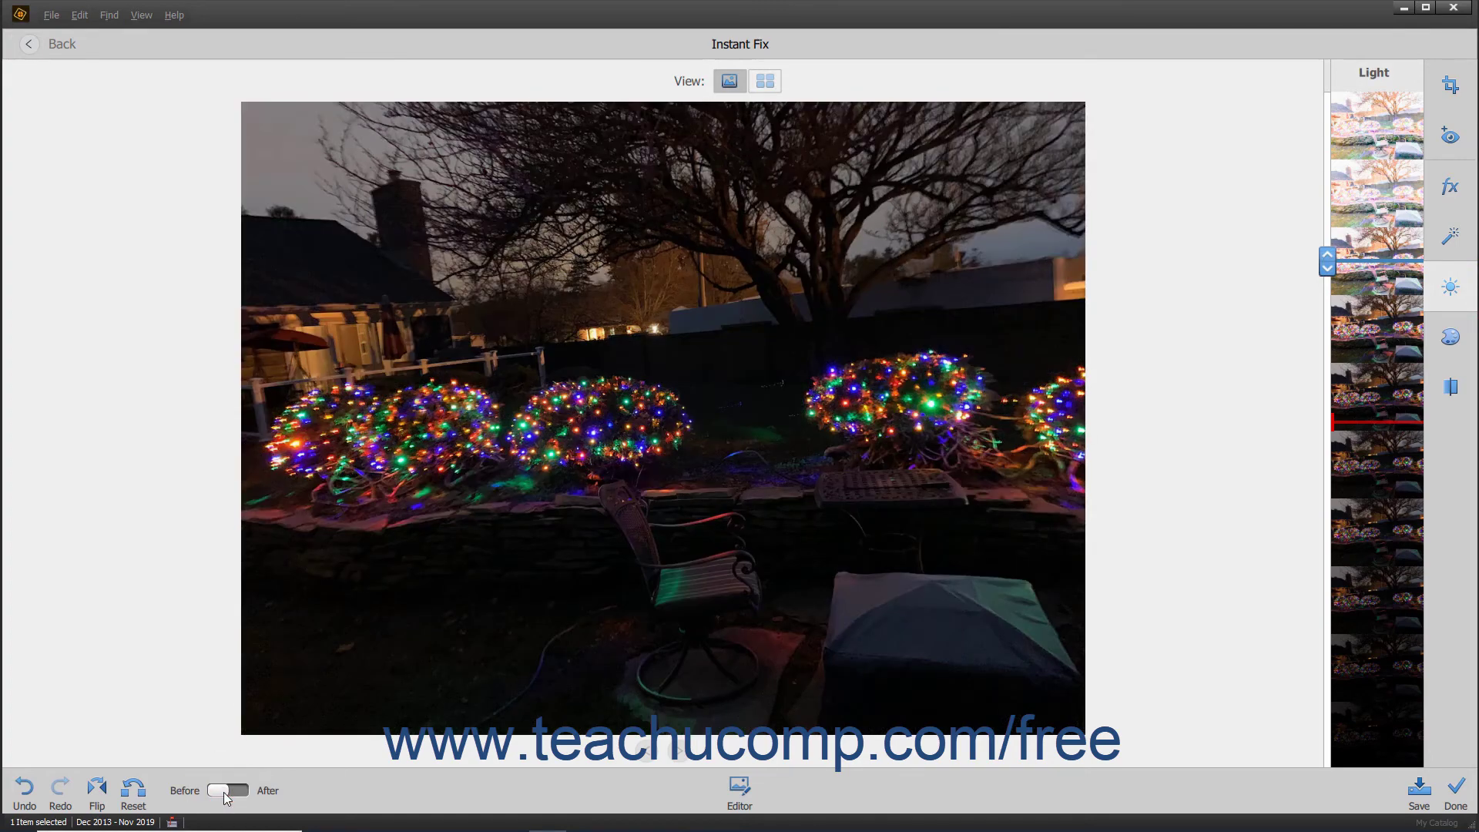
left_click(240, 793)
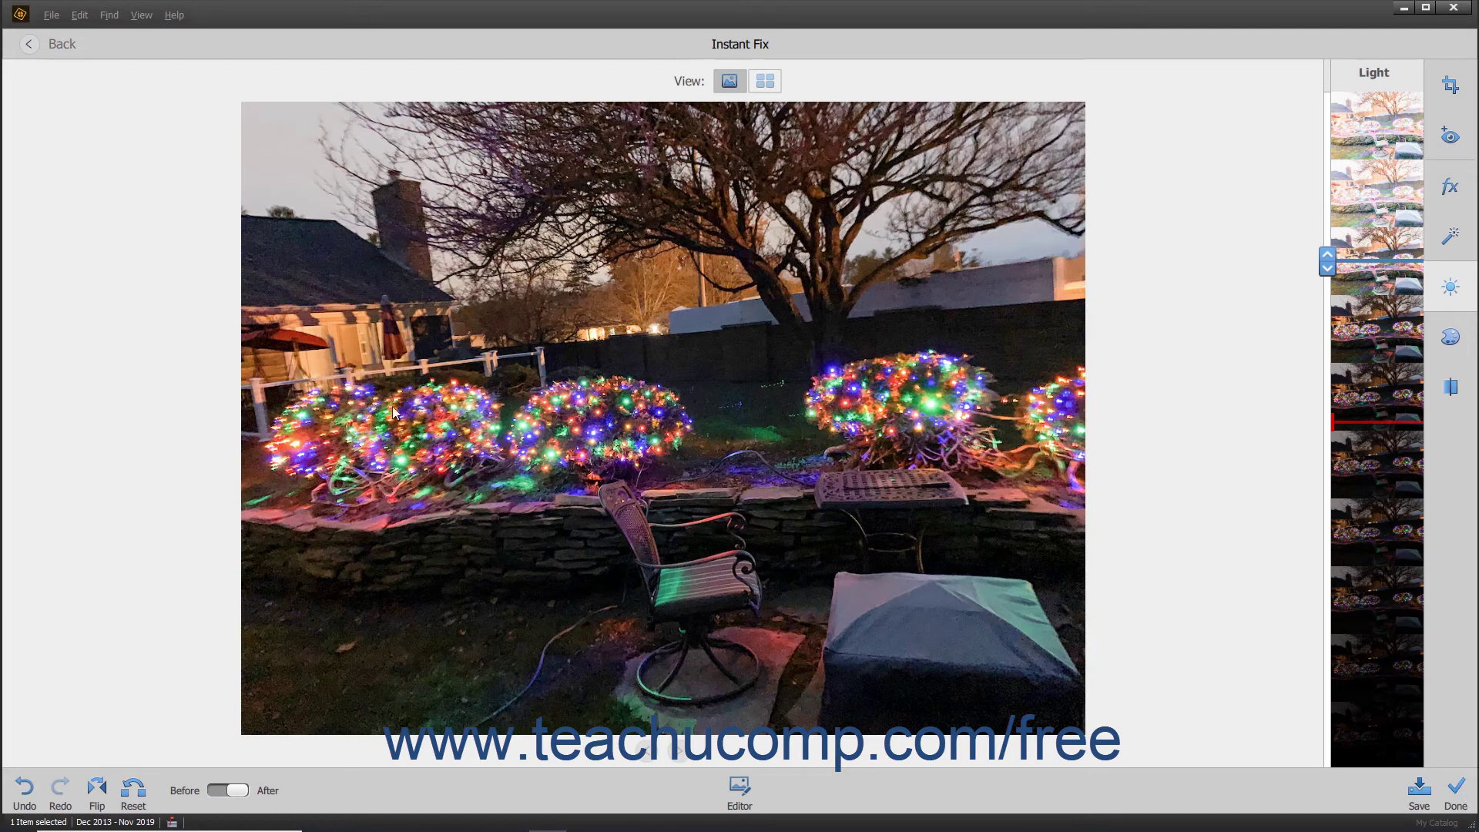
left_click(31, 49)
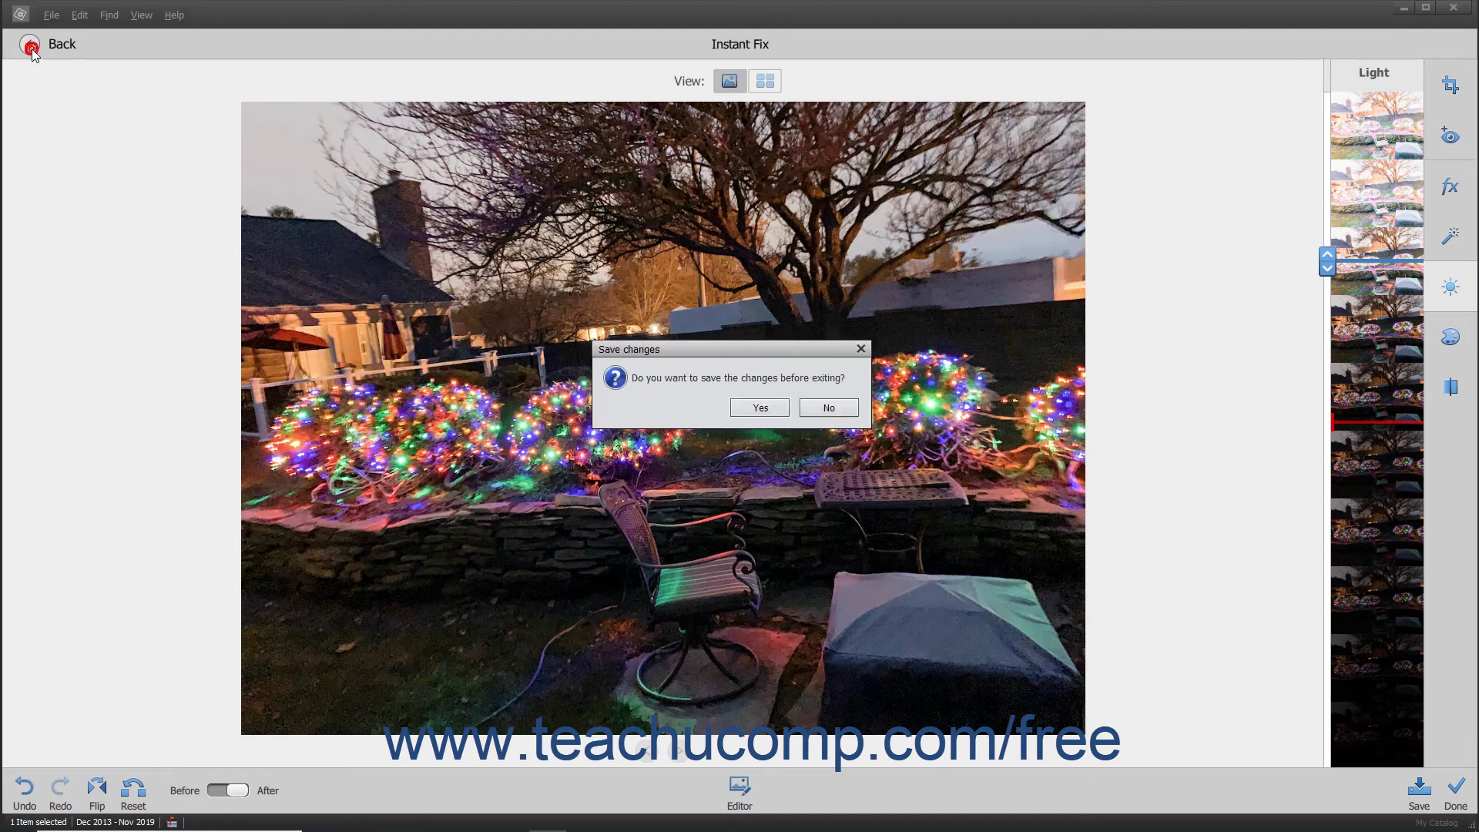
left_click(817, 408)
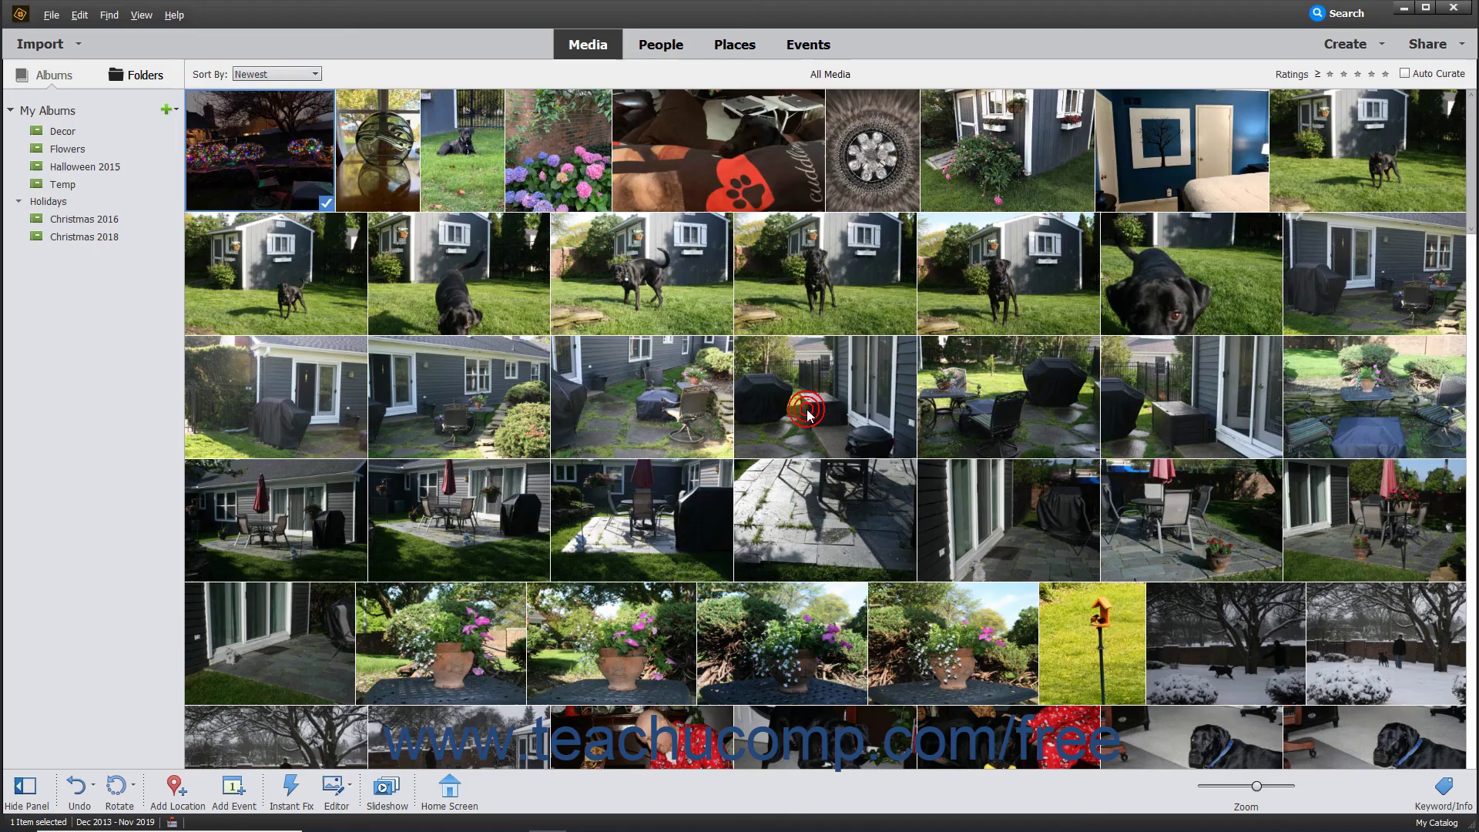
Dismiss the Editor list, then select ten backyard photos starting from the first shed-and-dog shot.
left_click(348, 785)
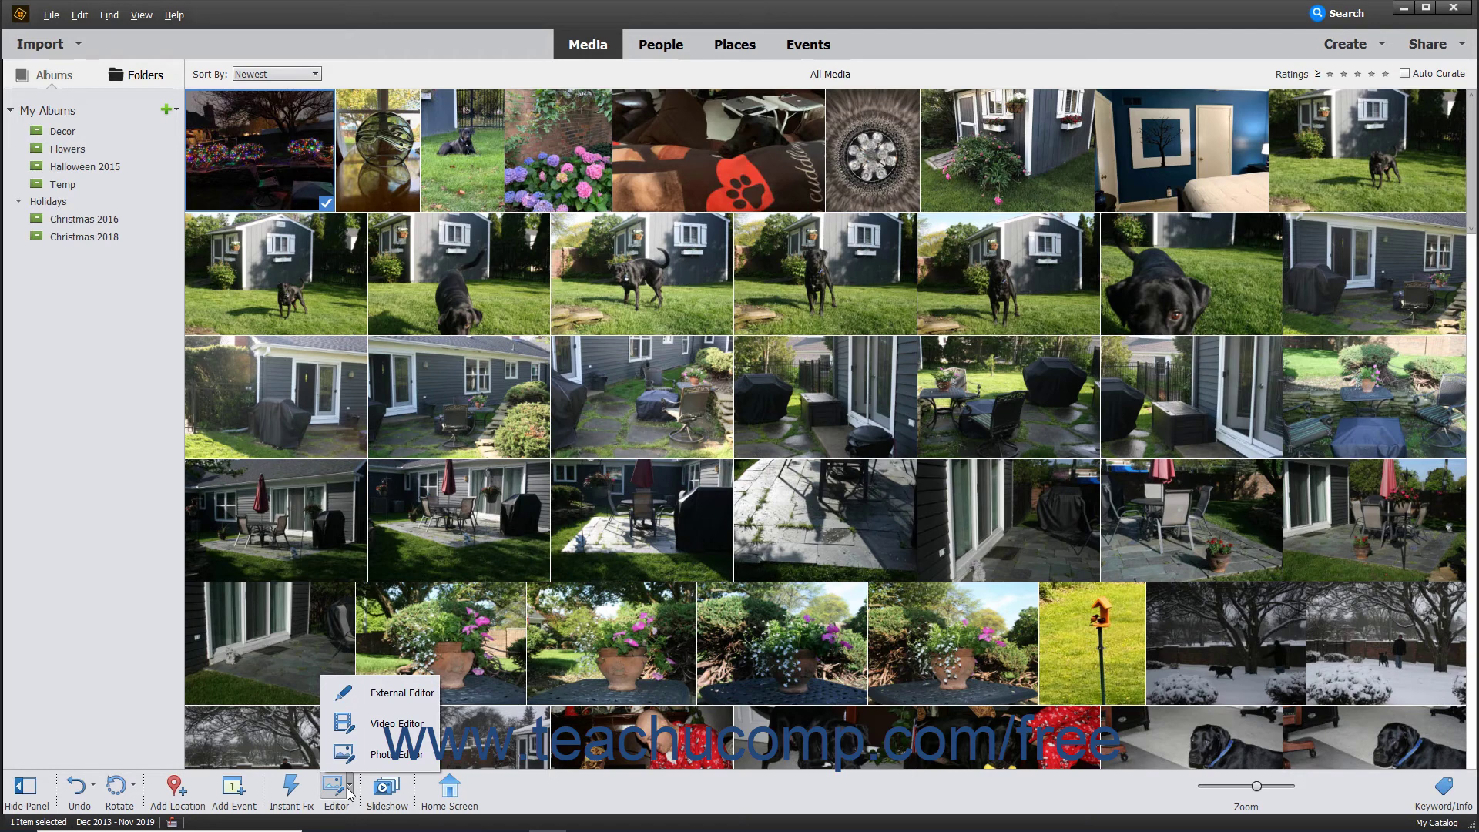
left_click(349, 793)
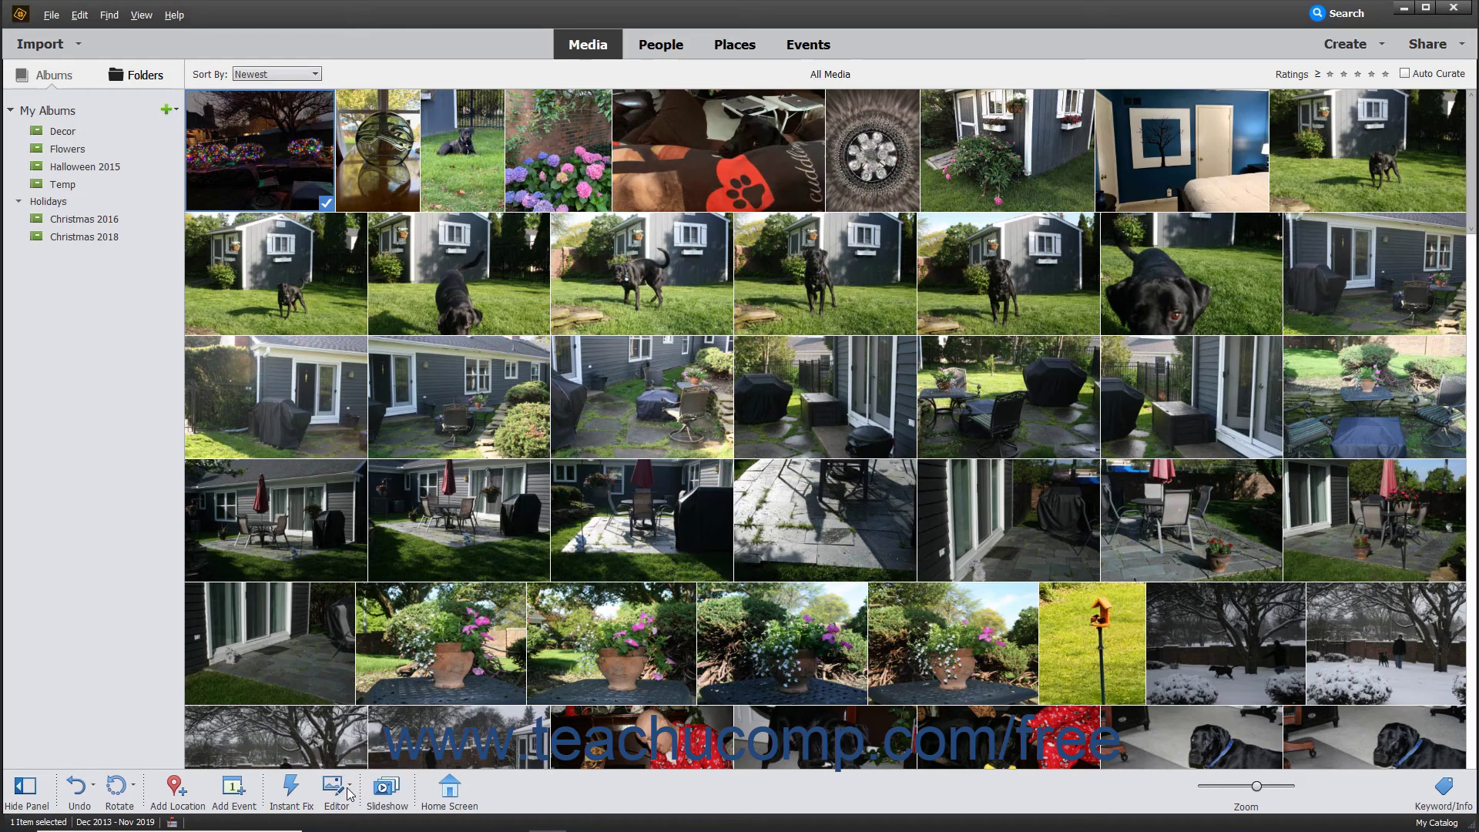
left_click(282, 255)
left_click(644, 394, "shift")
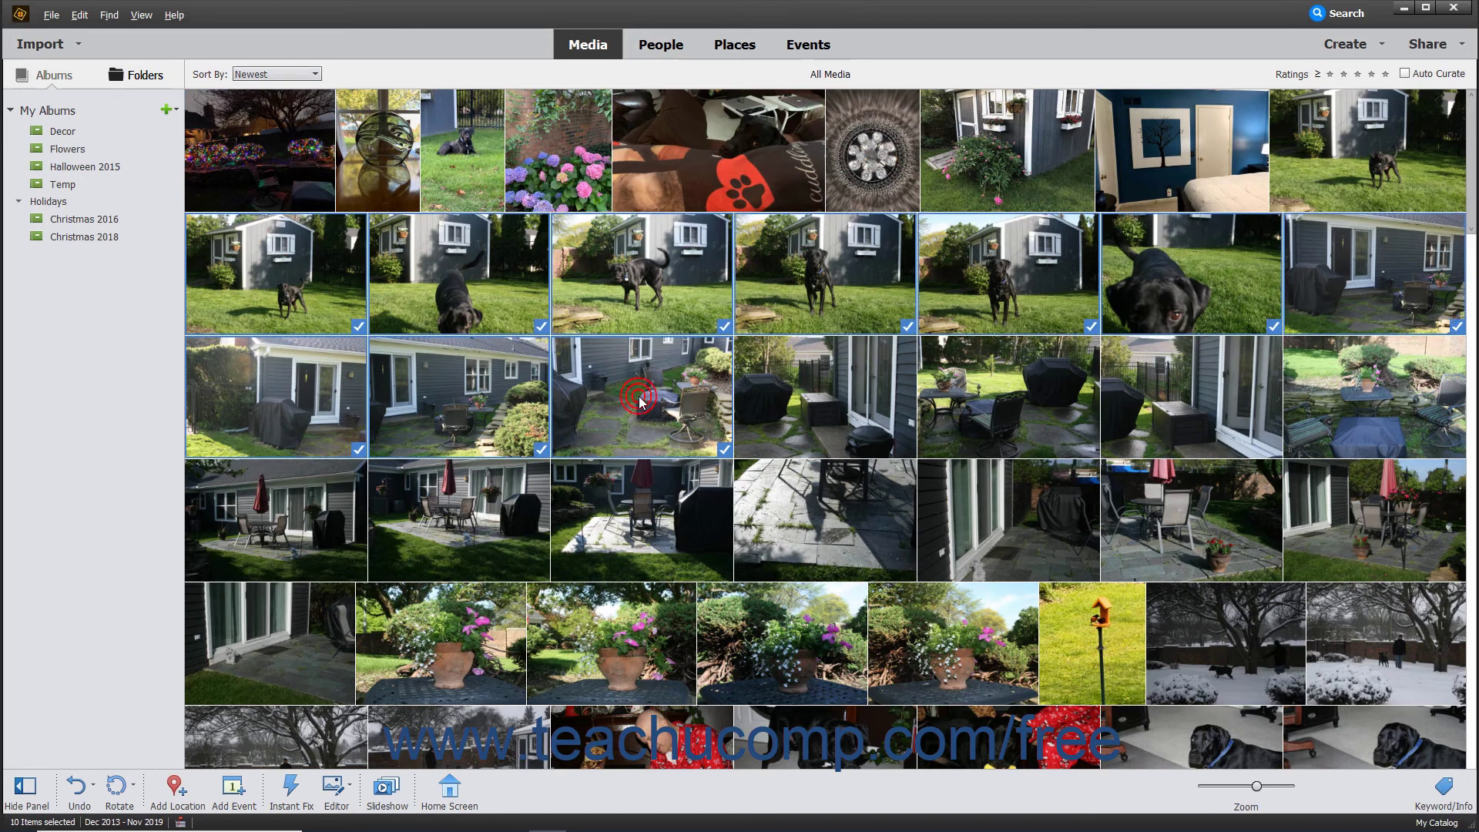
Play a Memories slideshow of the ten selected photos, pause it, and close it without saving.
left_click(389, 789)
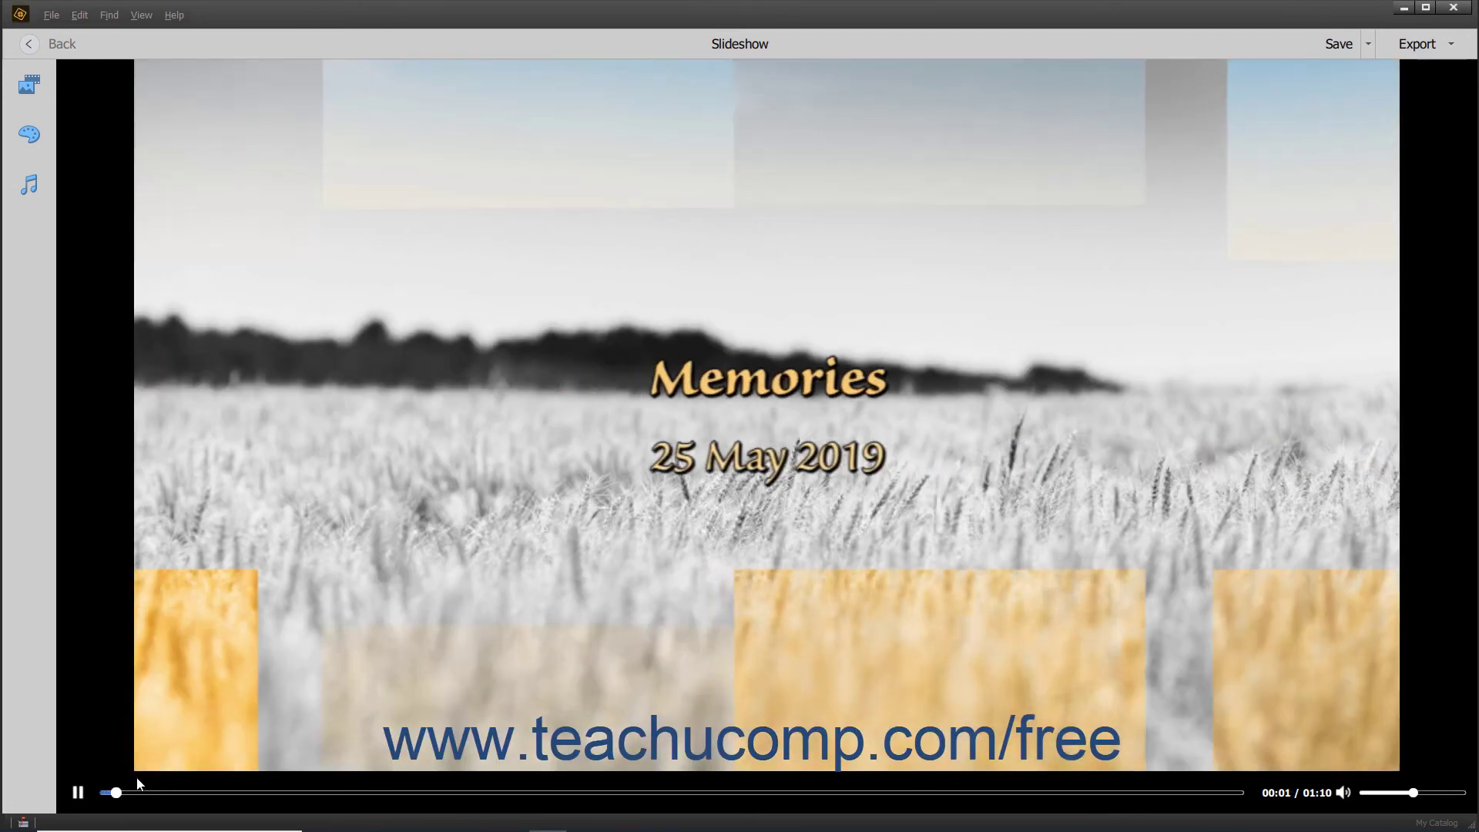
left_click(85, 793)
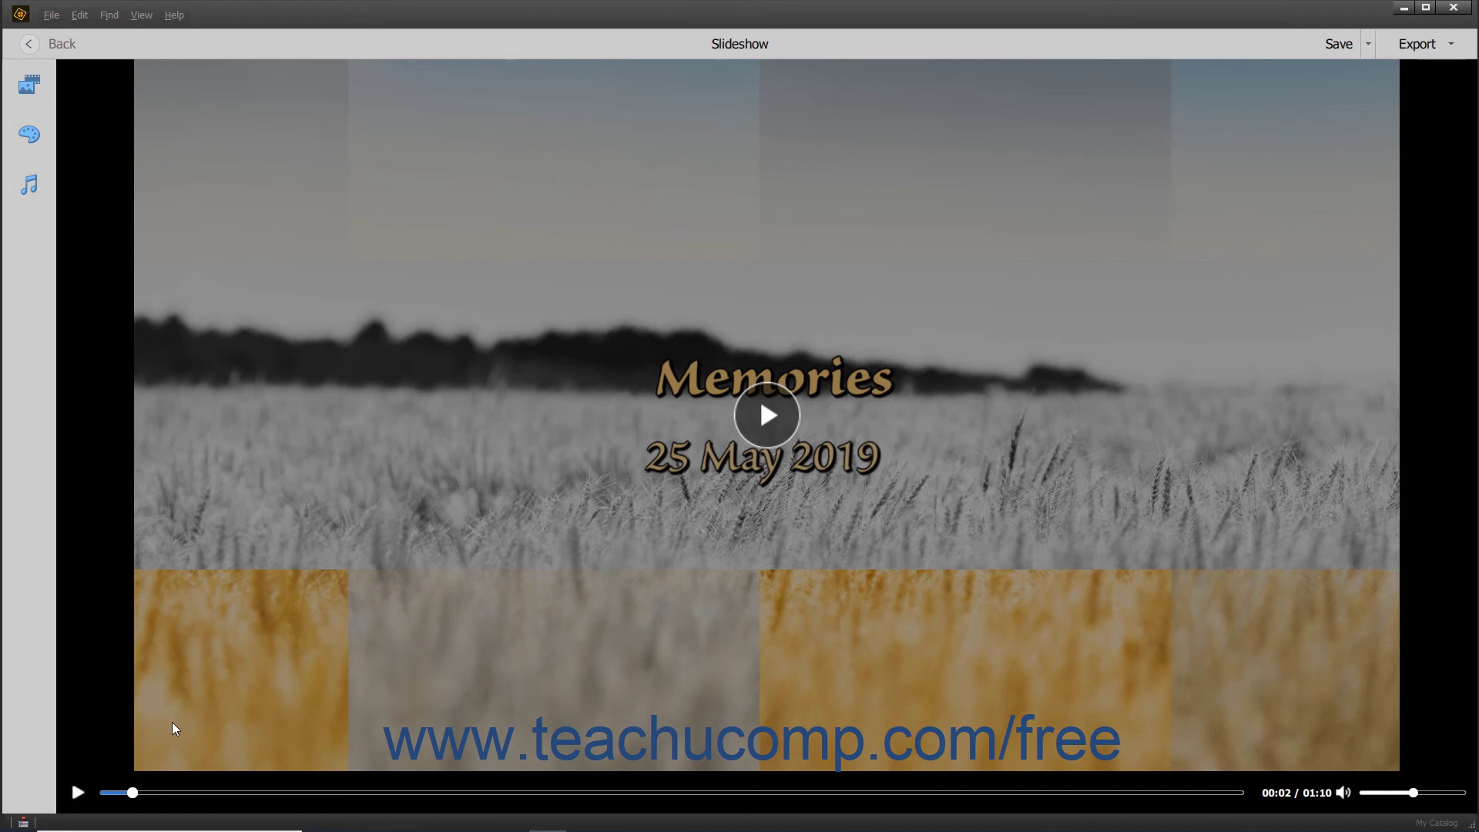
left_click(65, 45)
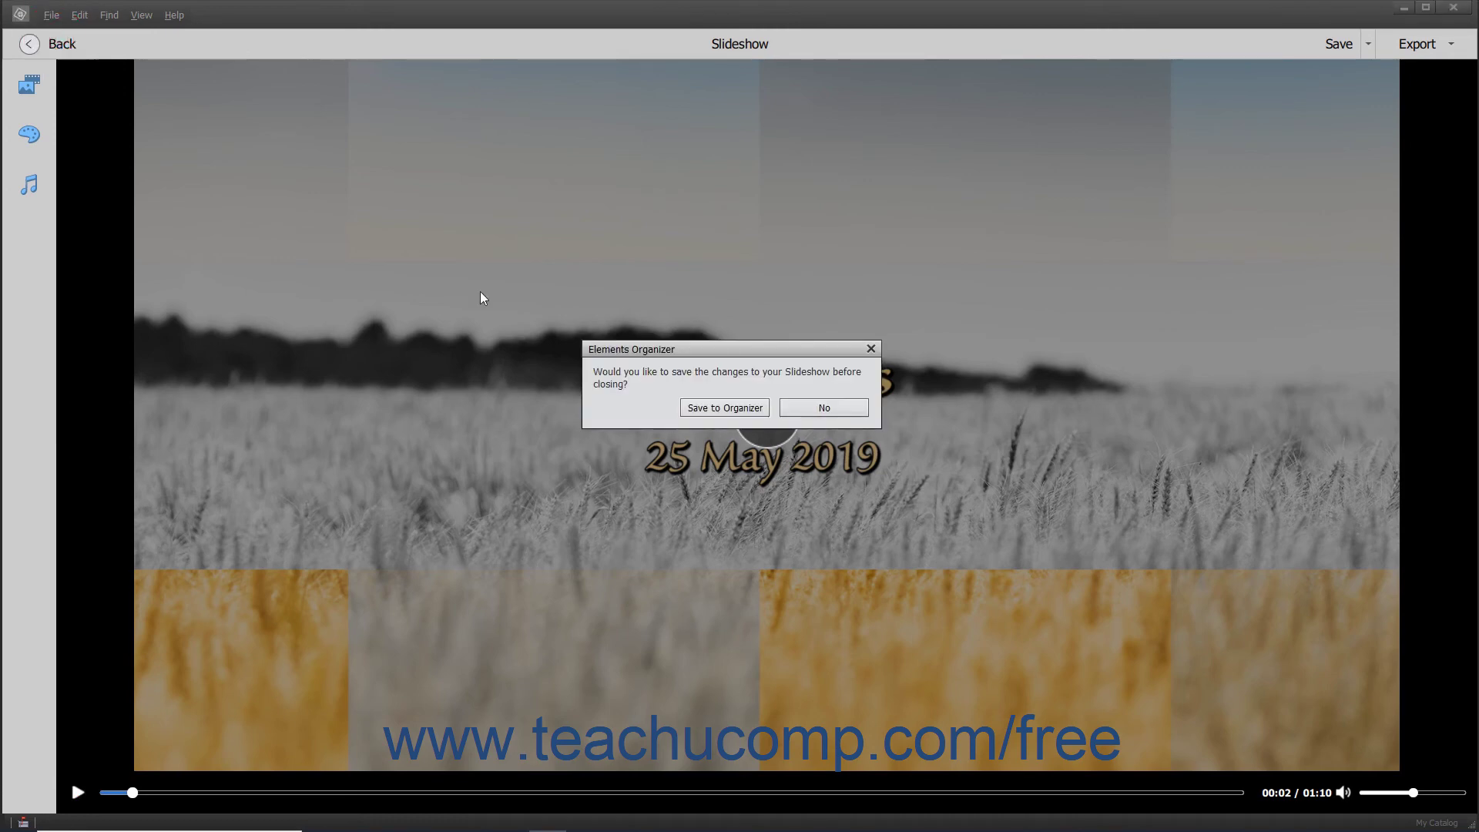
left_click(790, 409)
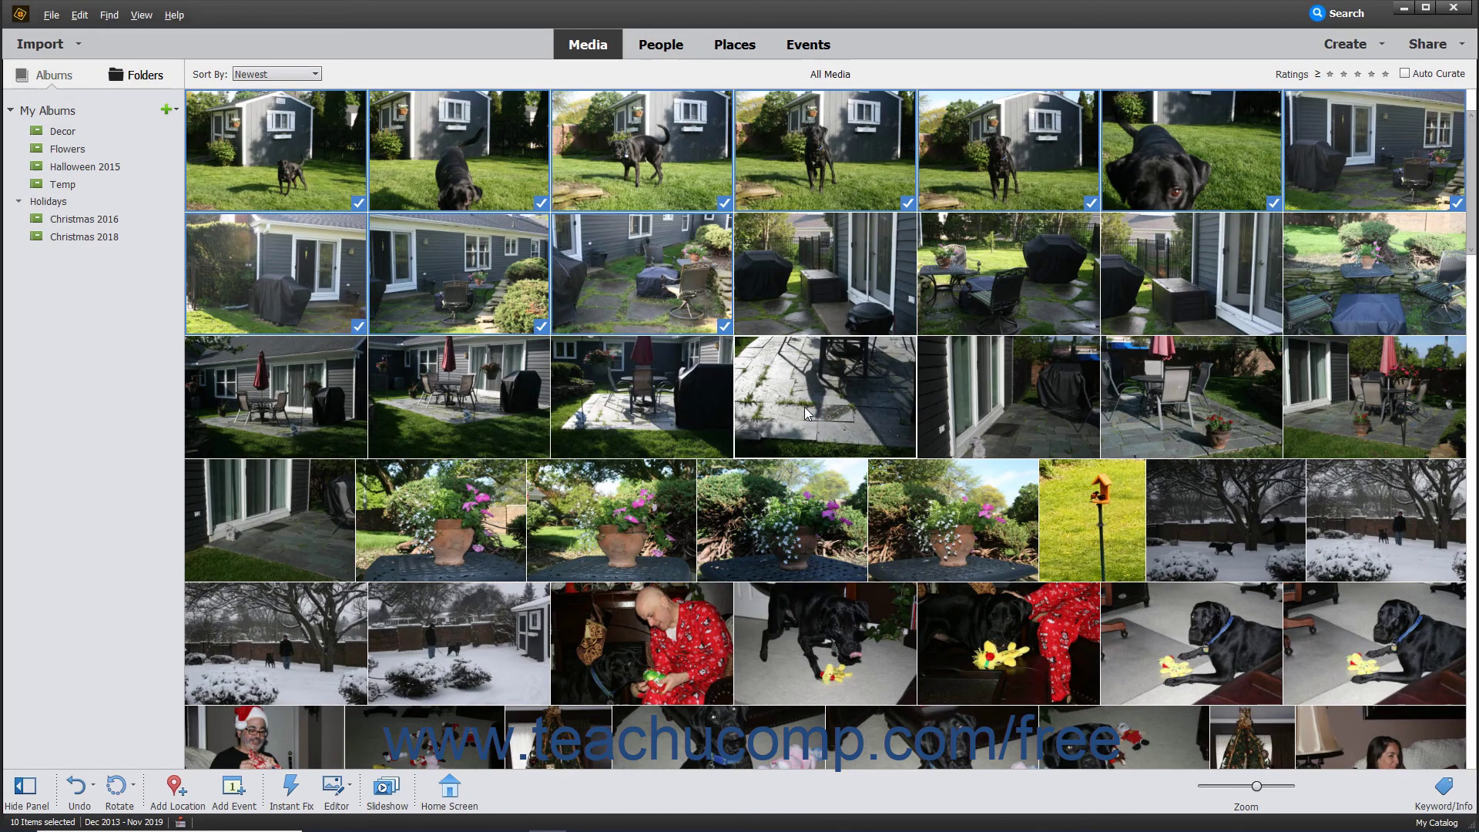
Open and close the Home Screen, then enlarge the grid thumbnails slightly with the Zoom slider.
left_click(462, 790)
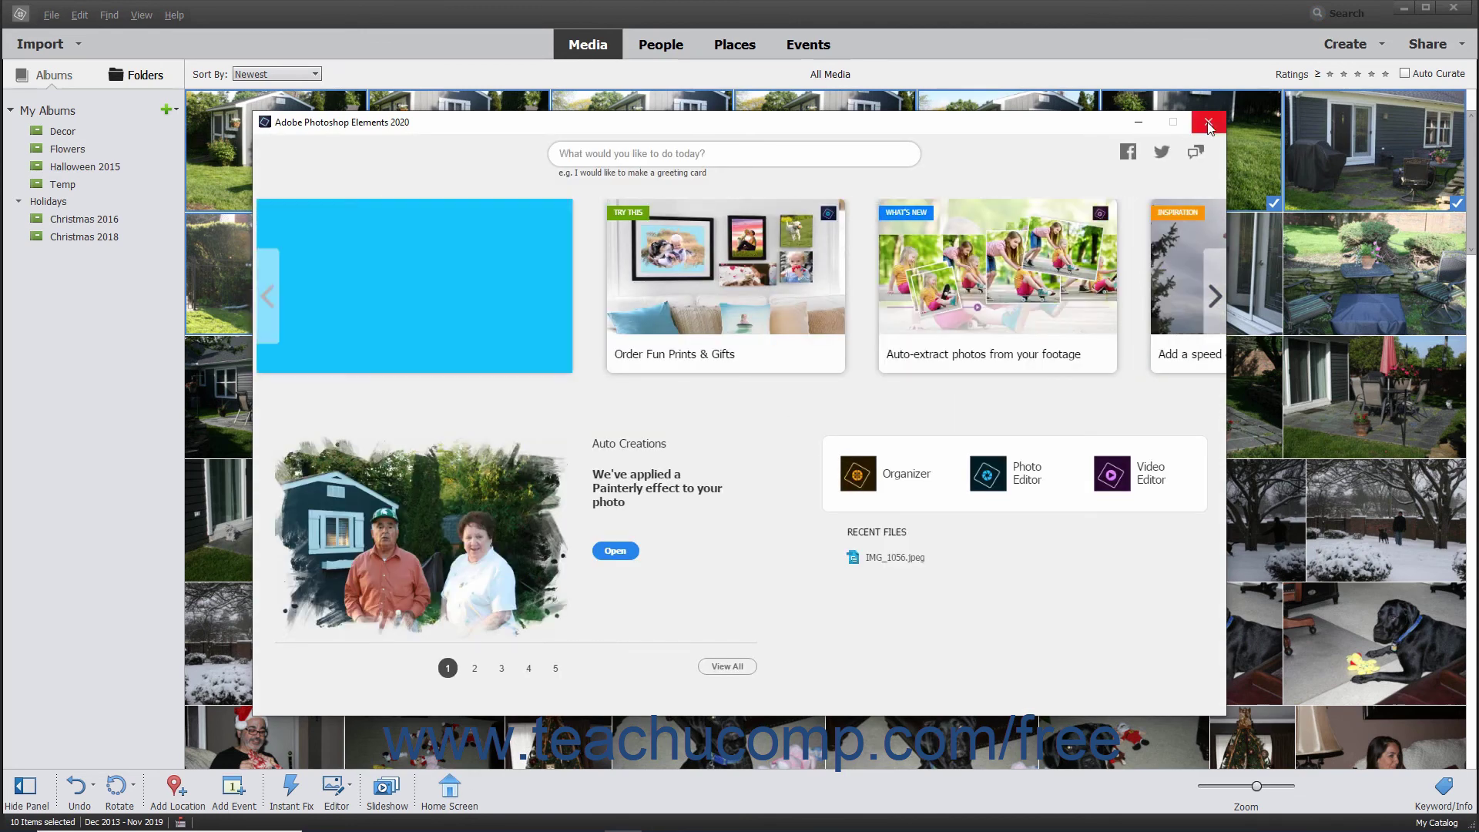
left_click(1208, 124)
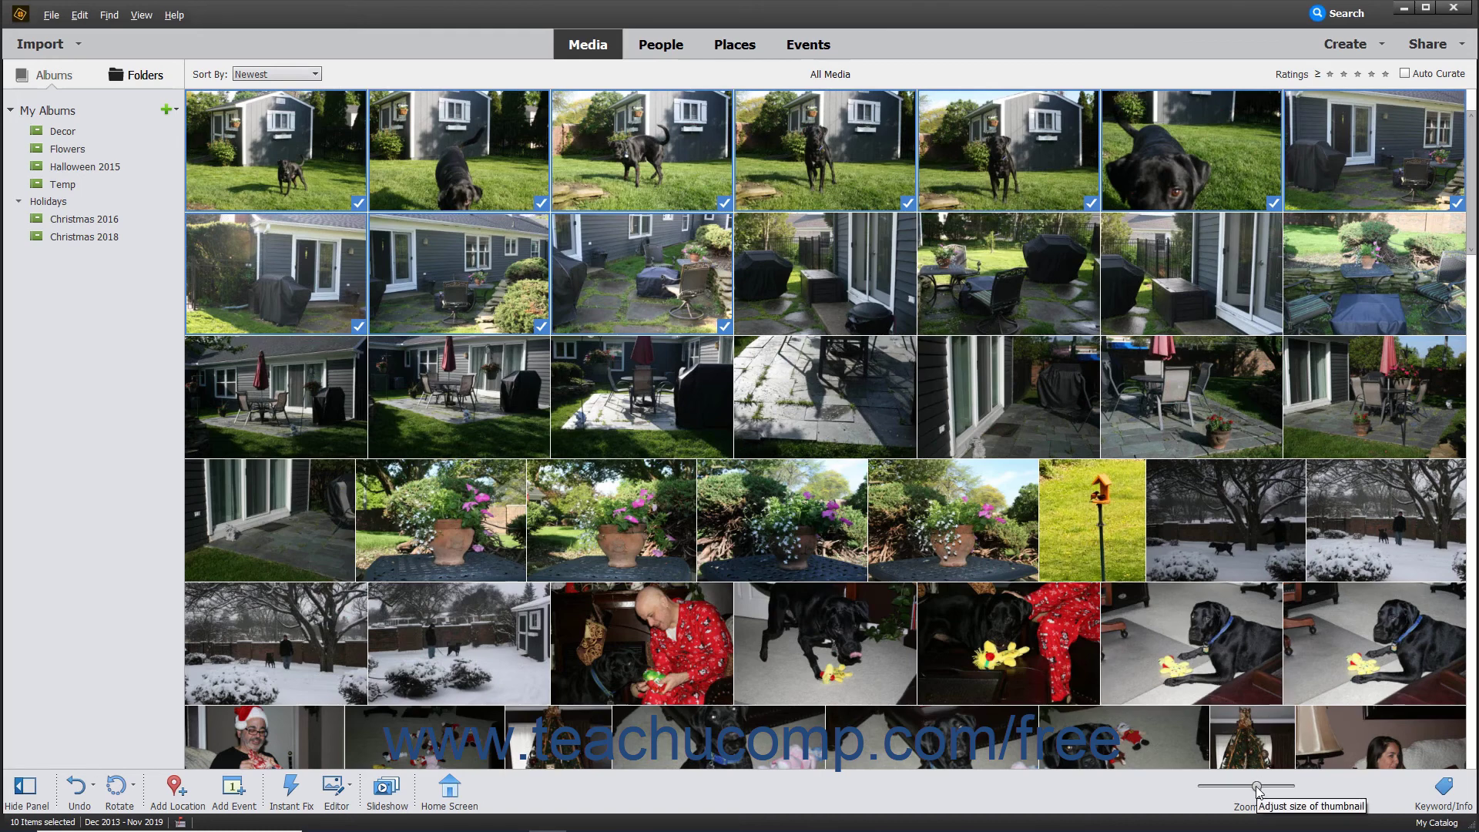
left_click_drag(1257, 789, 1260, 788)
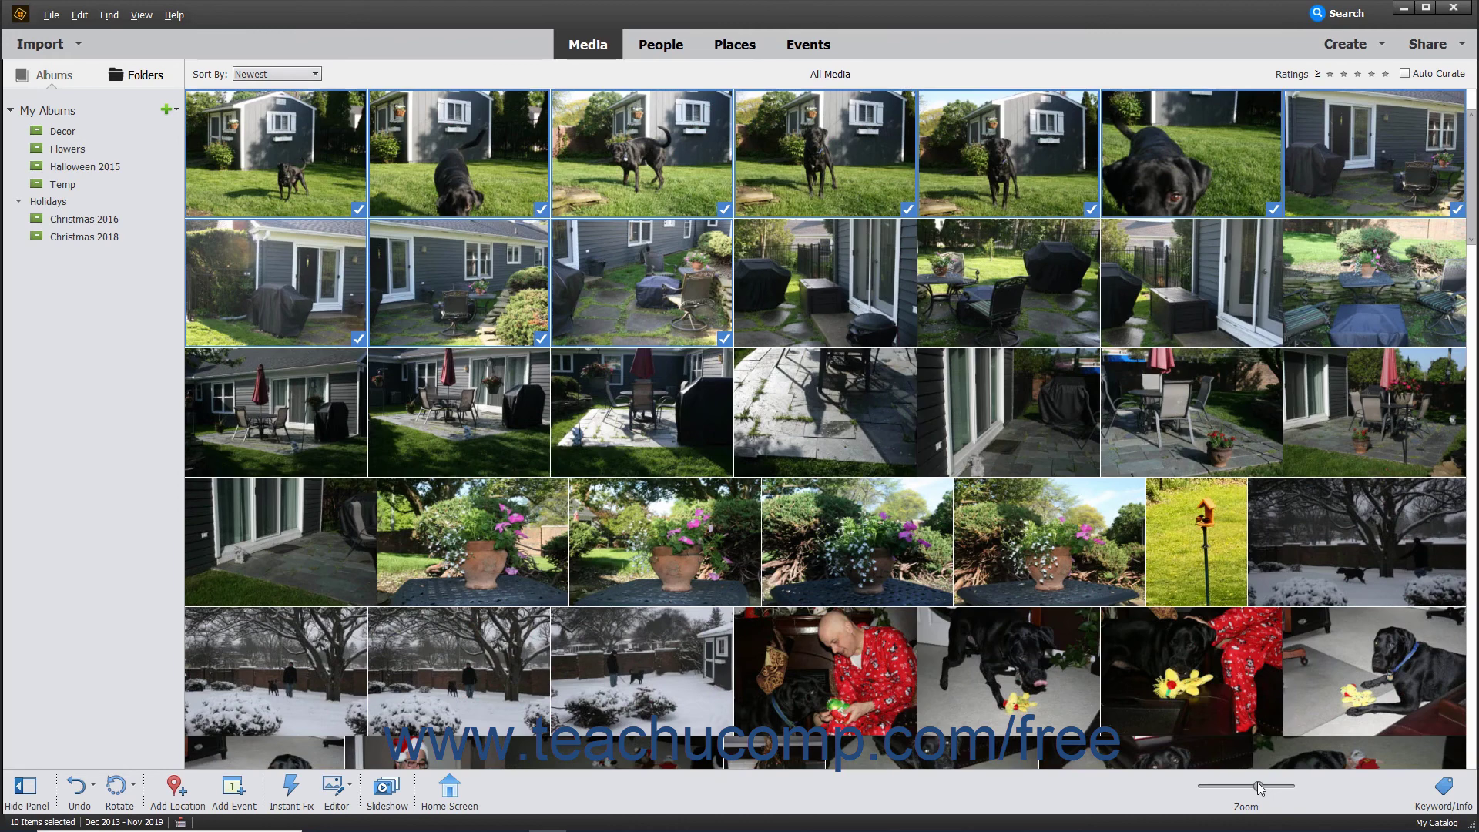
Show the Keyword/Info panel's Information view and select the night-lights photo IMG_1056.jpeg.
left_click(1443, 787)
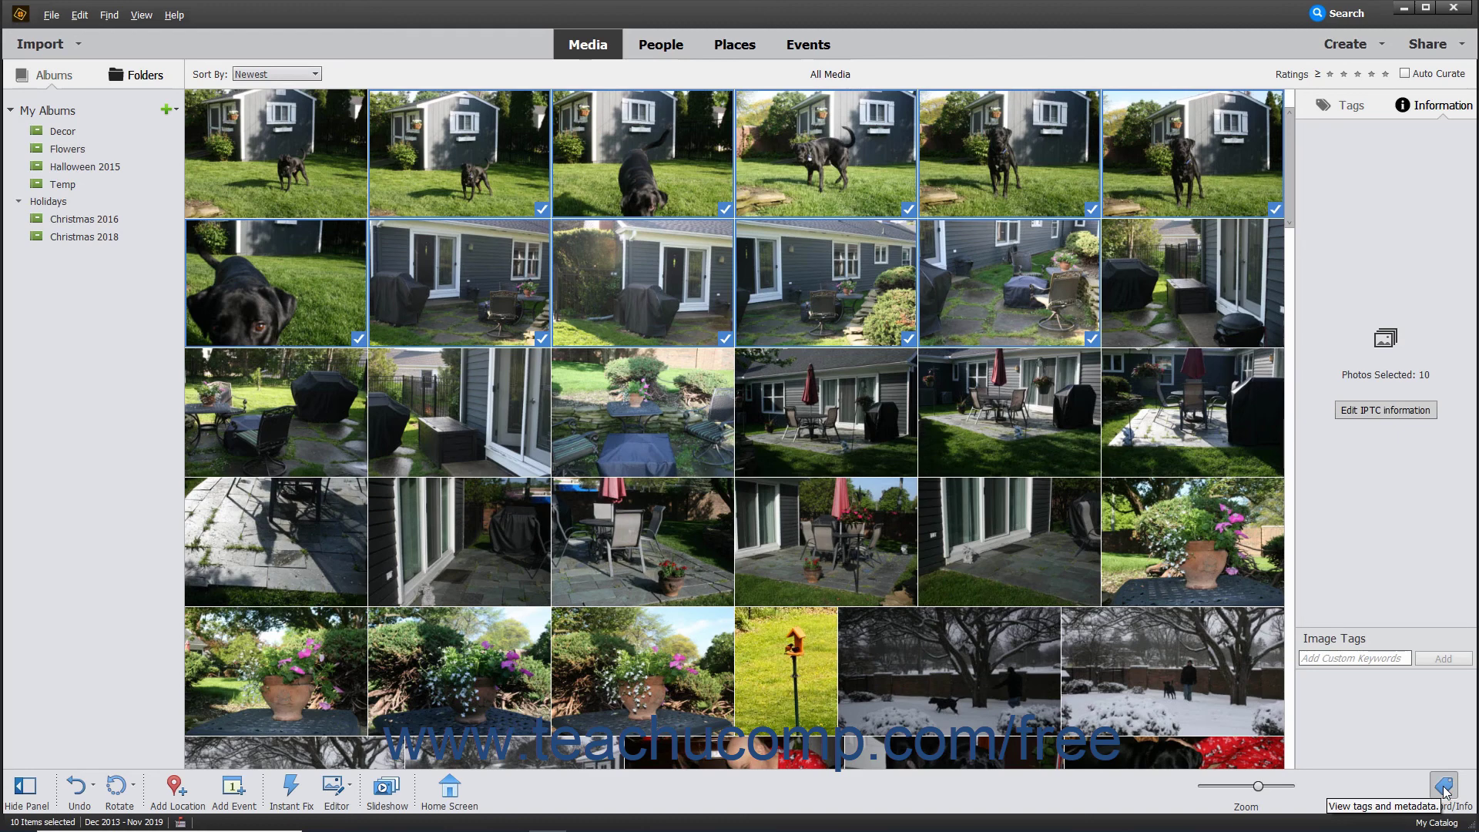
left_click(1426, 109)
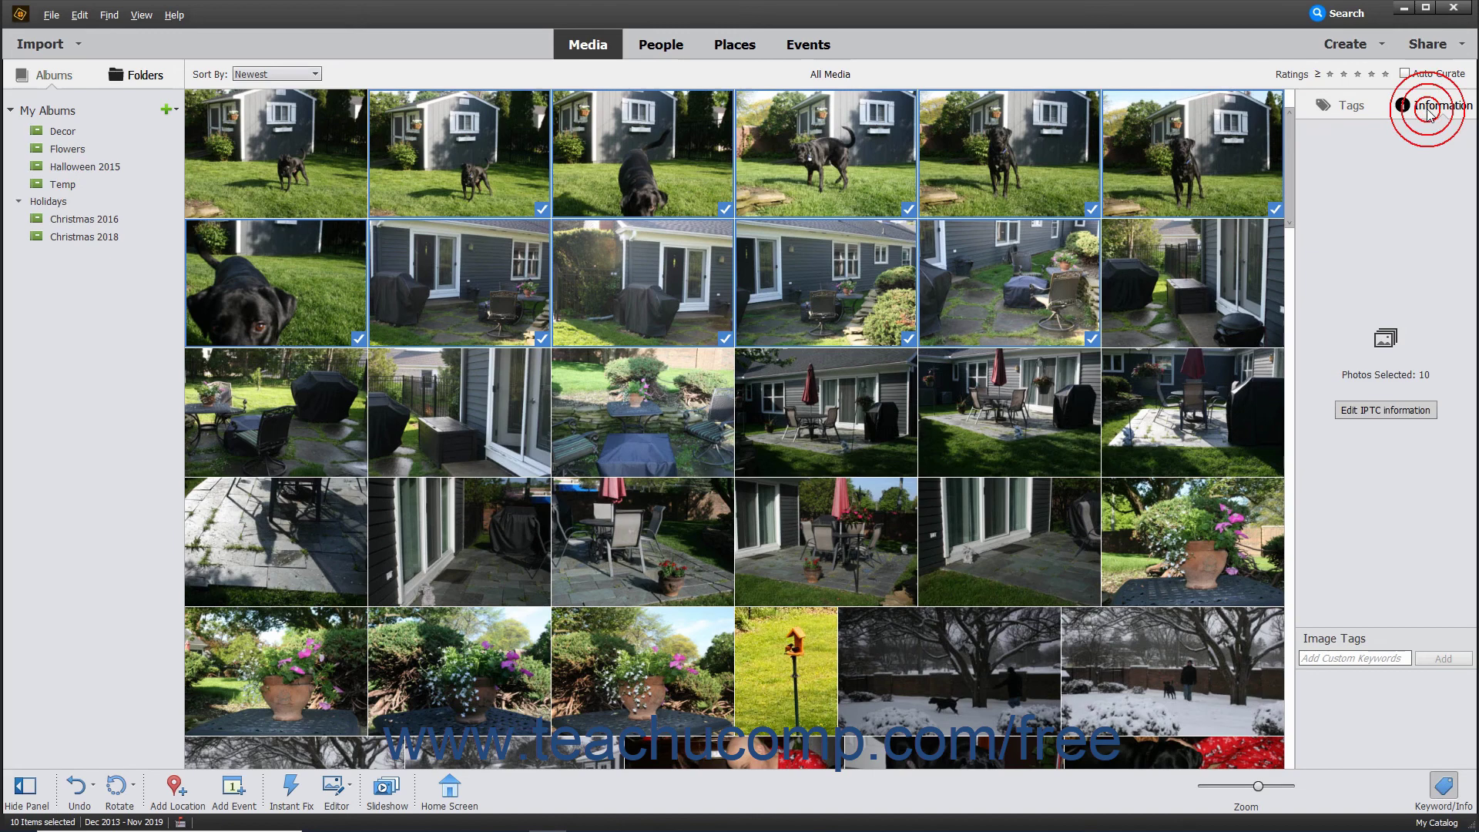
scroll(977, 409, "up", 2)
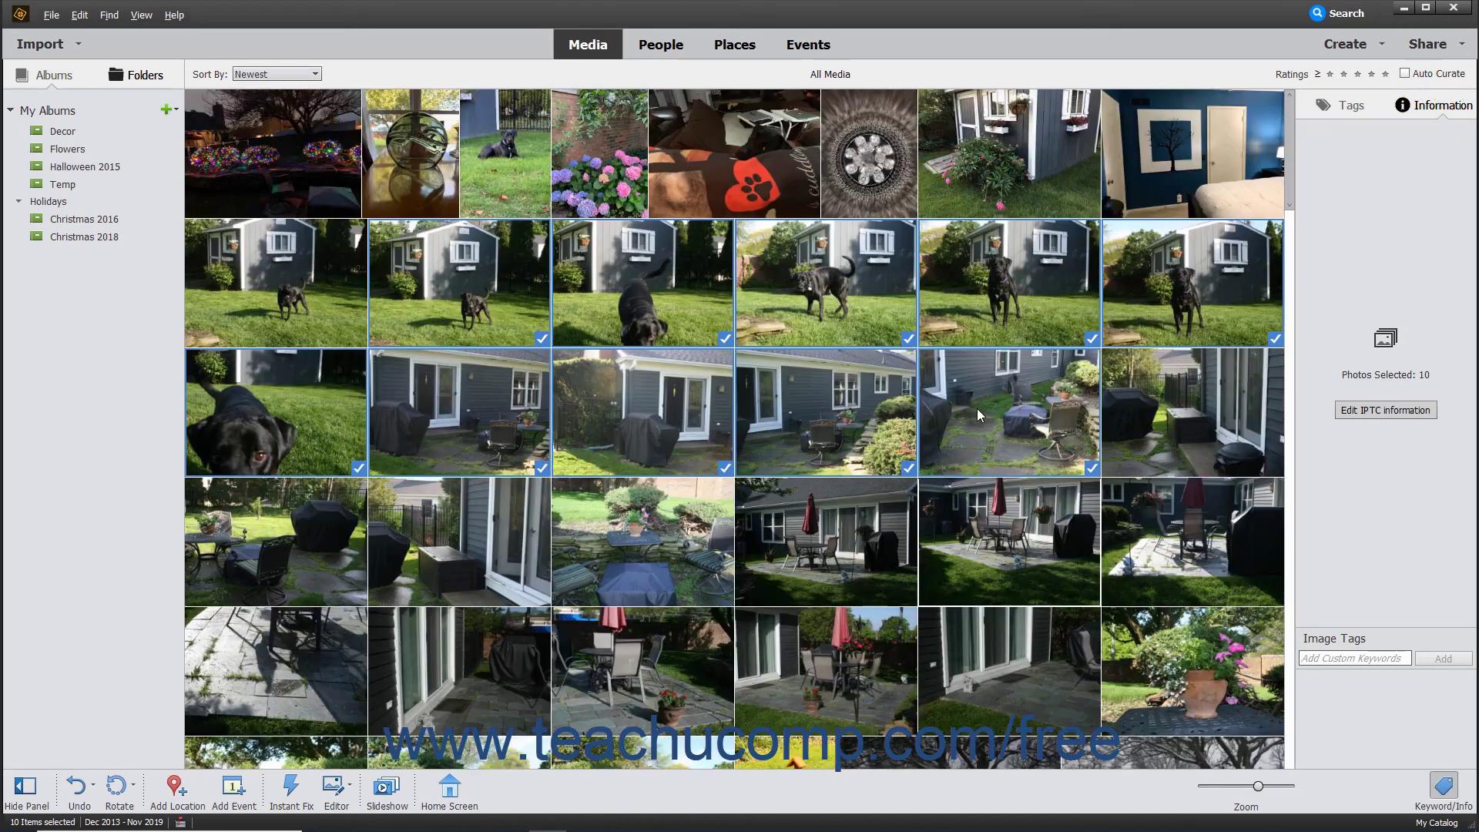
left_click(279, 154)
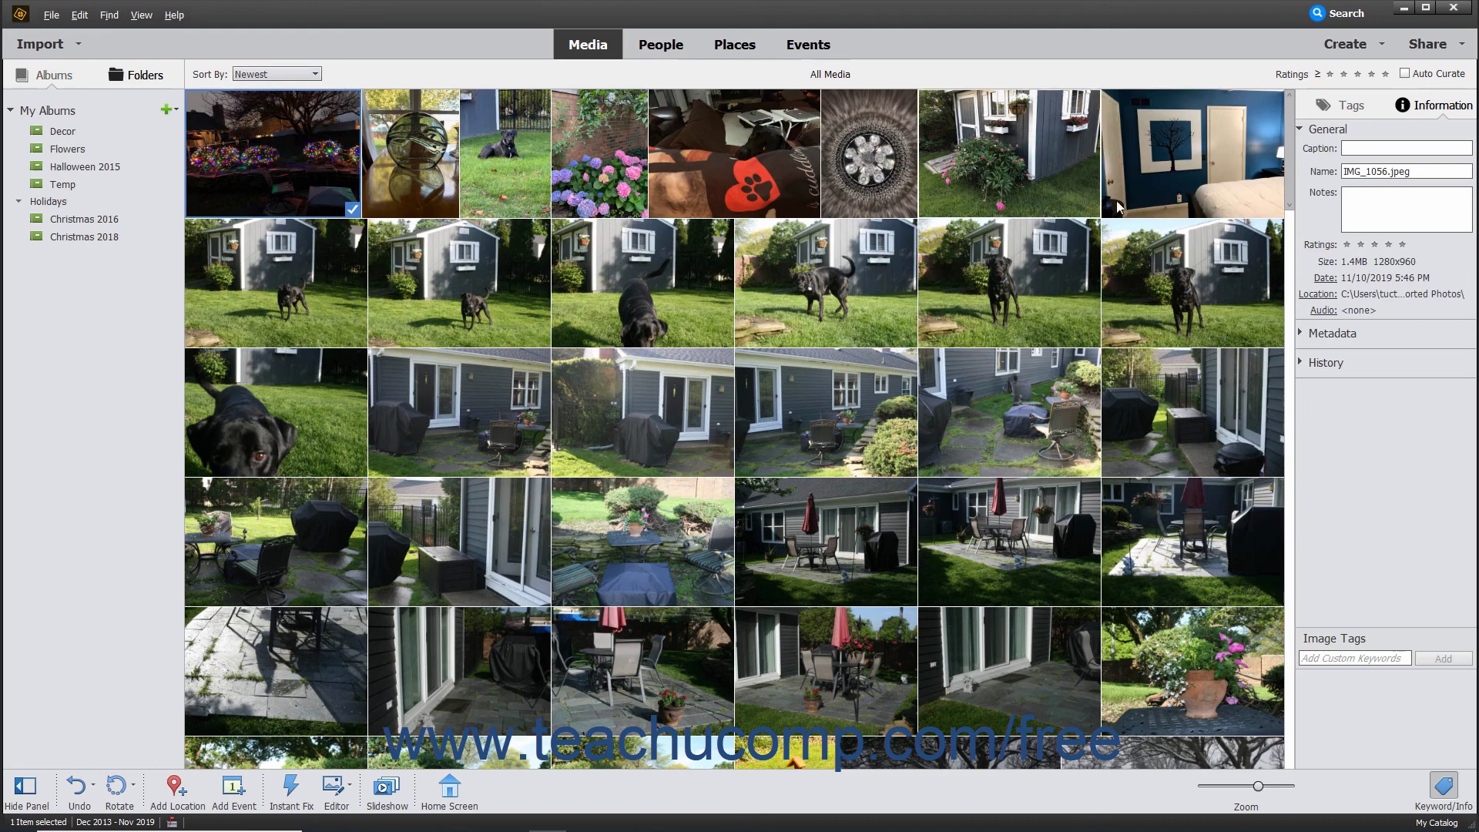
Browse its Metadata and History sections, then return to the General details (1.4MB, 1280x960).
left_click(1300, 129)
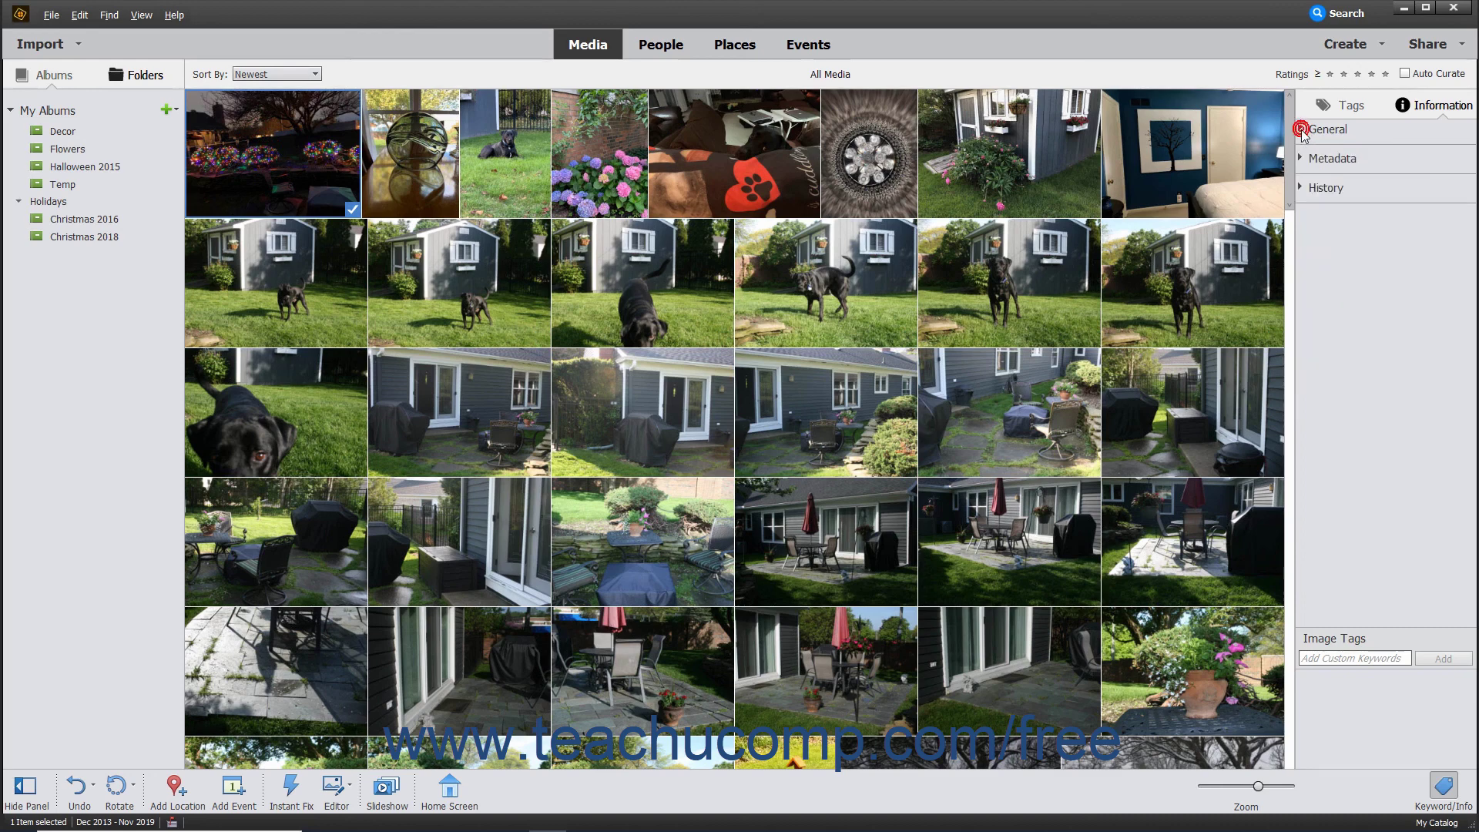
left_click(1302, 158)
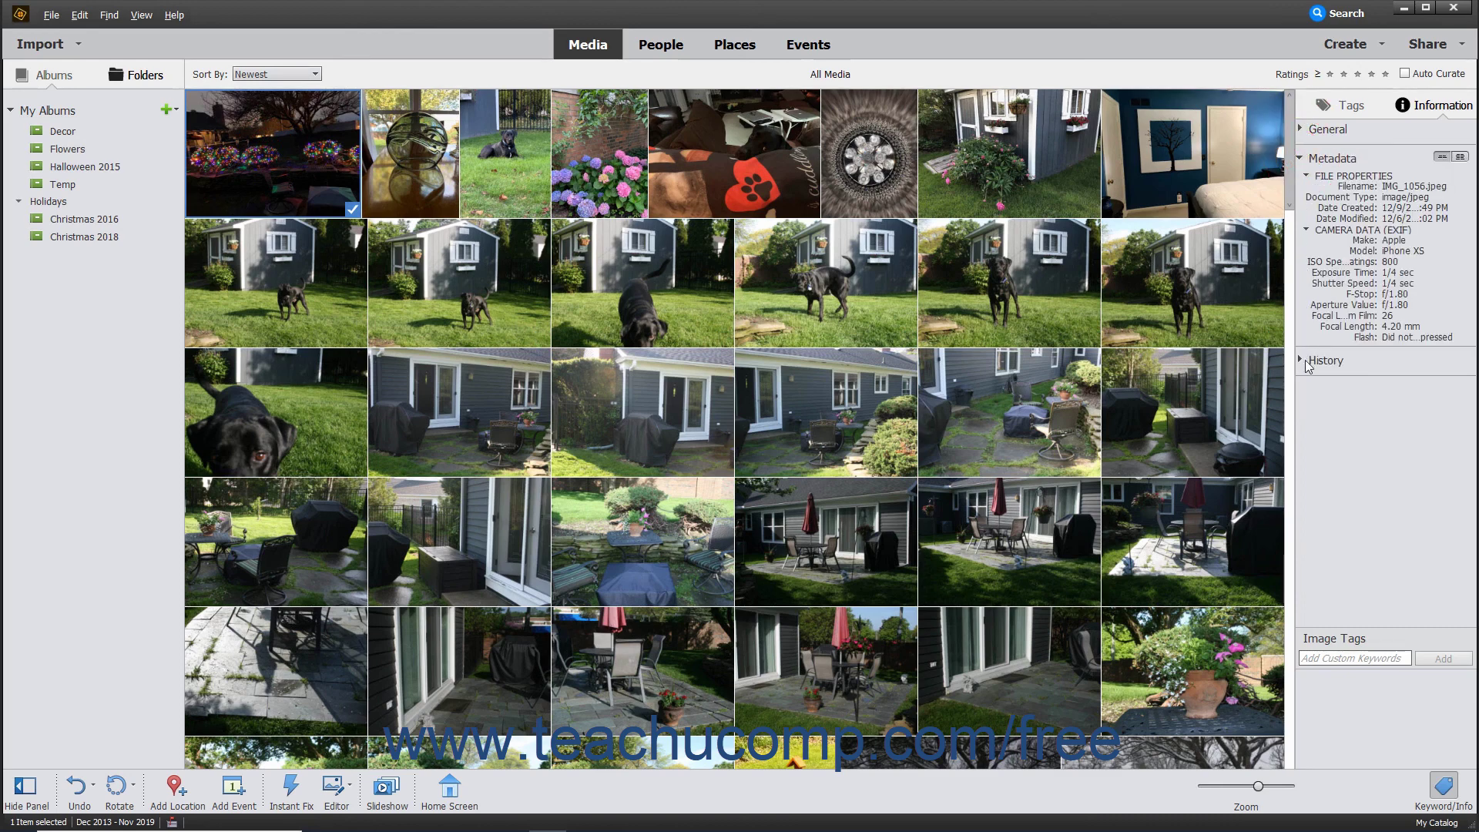
left_click(1301, 360)
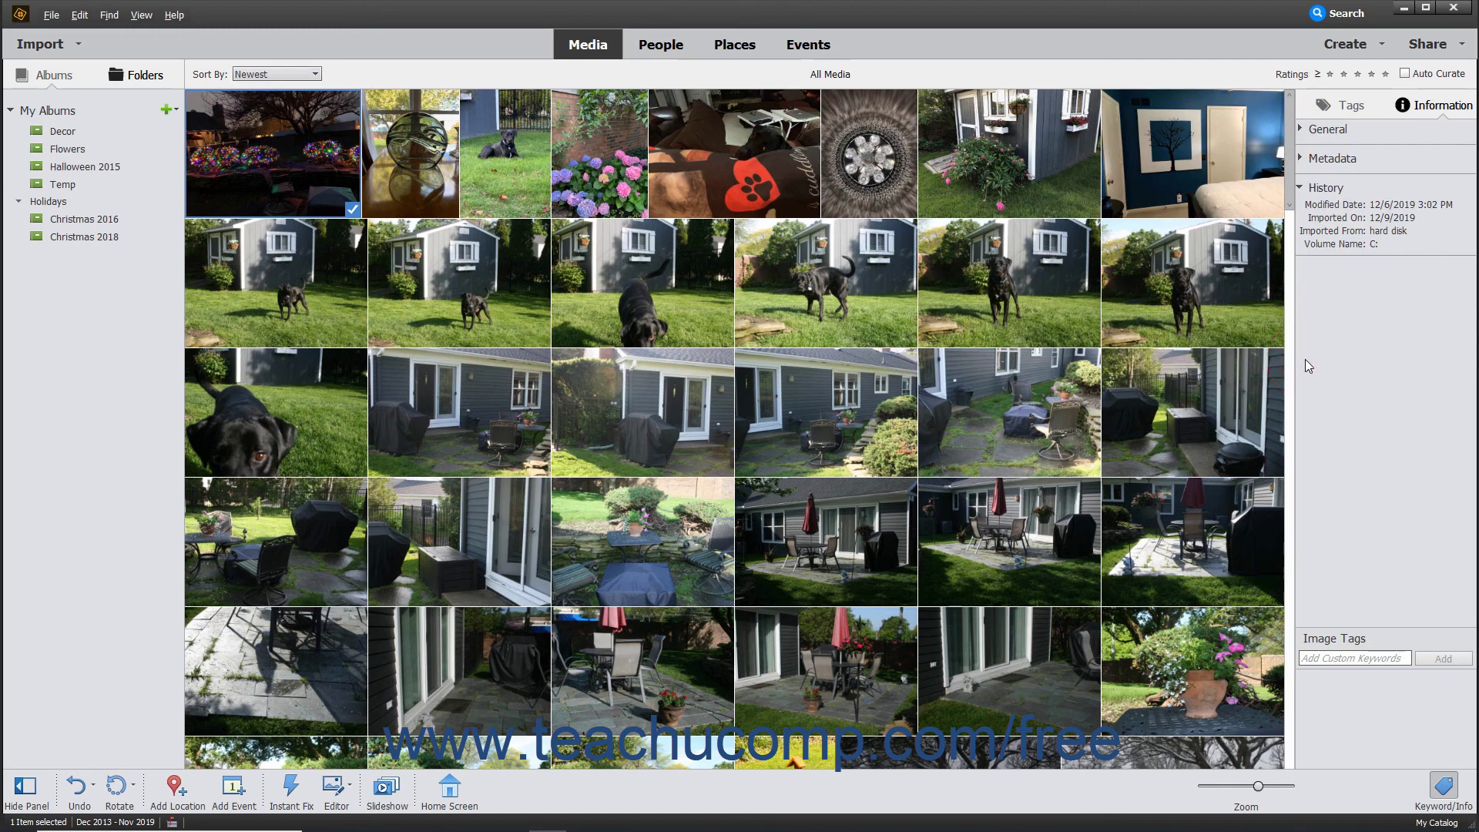
left_click(1302, 131)
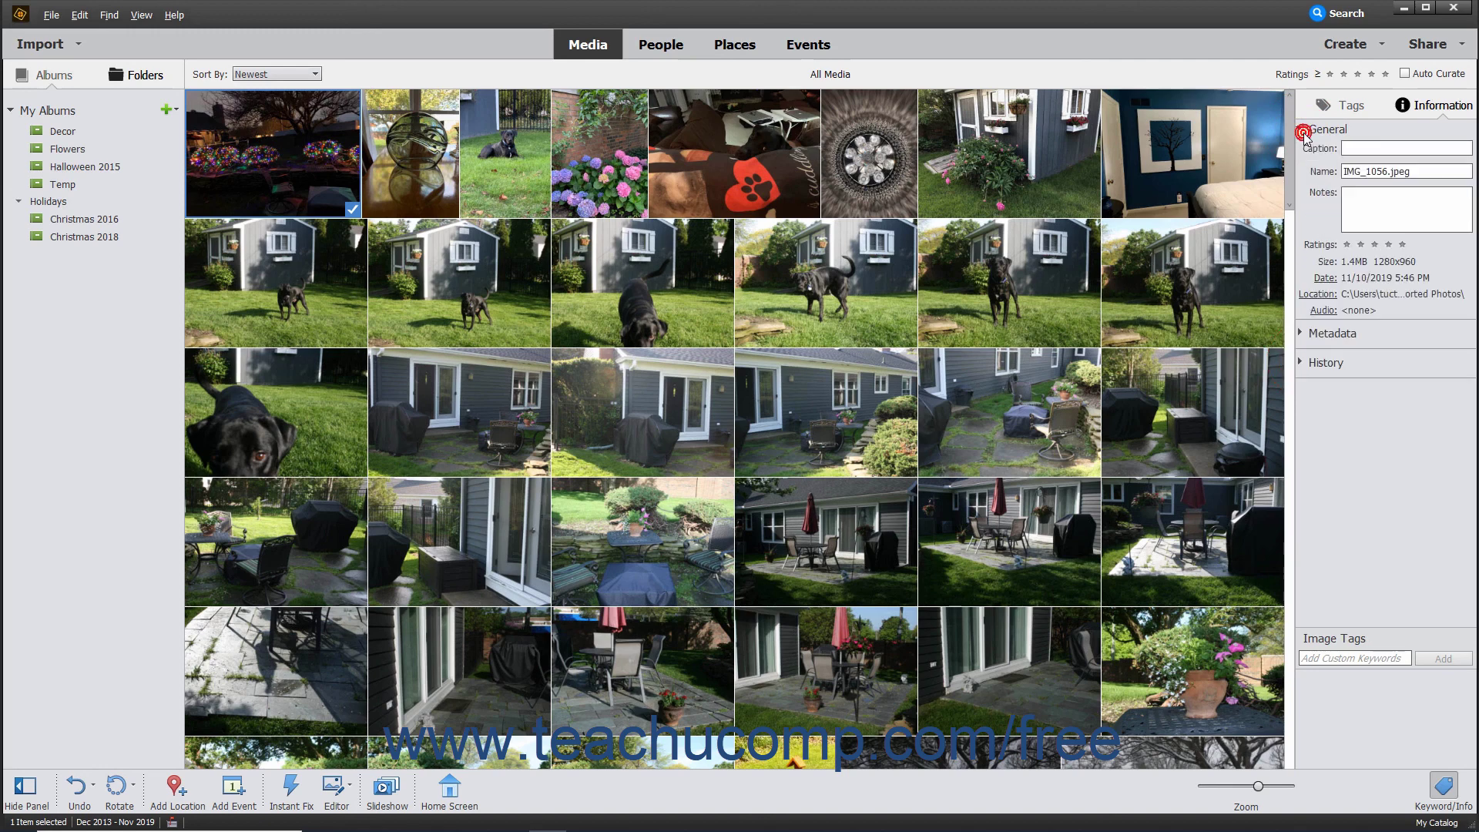